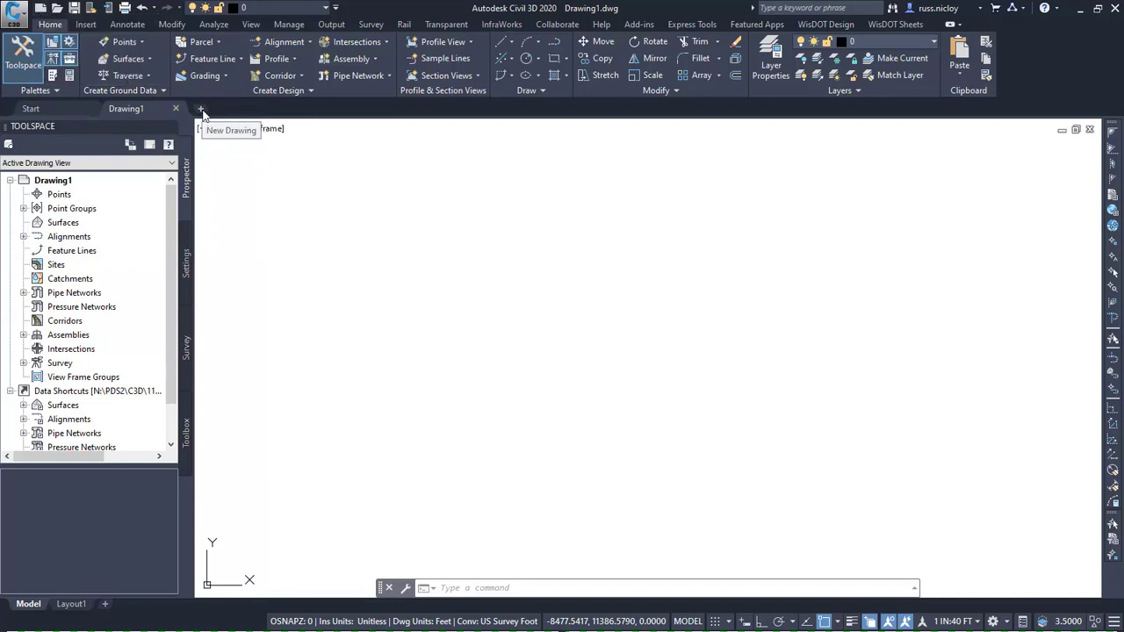
Create a new drawing from the design-start.dwt template in the Begin-dwg folder.
click(19, 20)
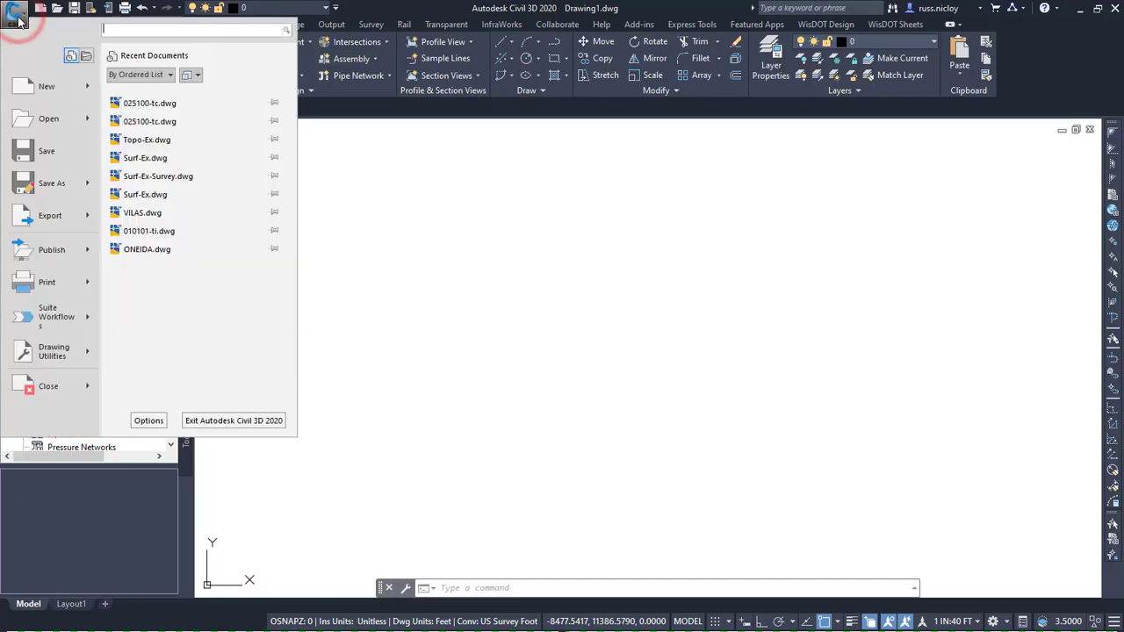
click(26, 86)
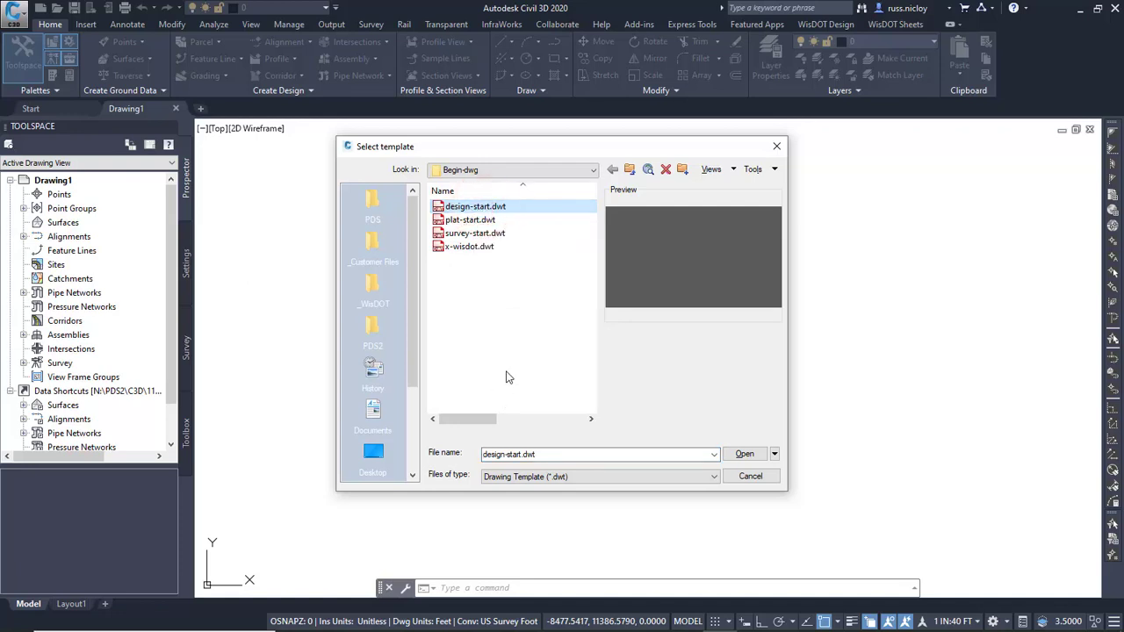
click(751, 453)
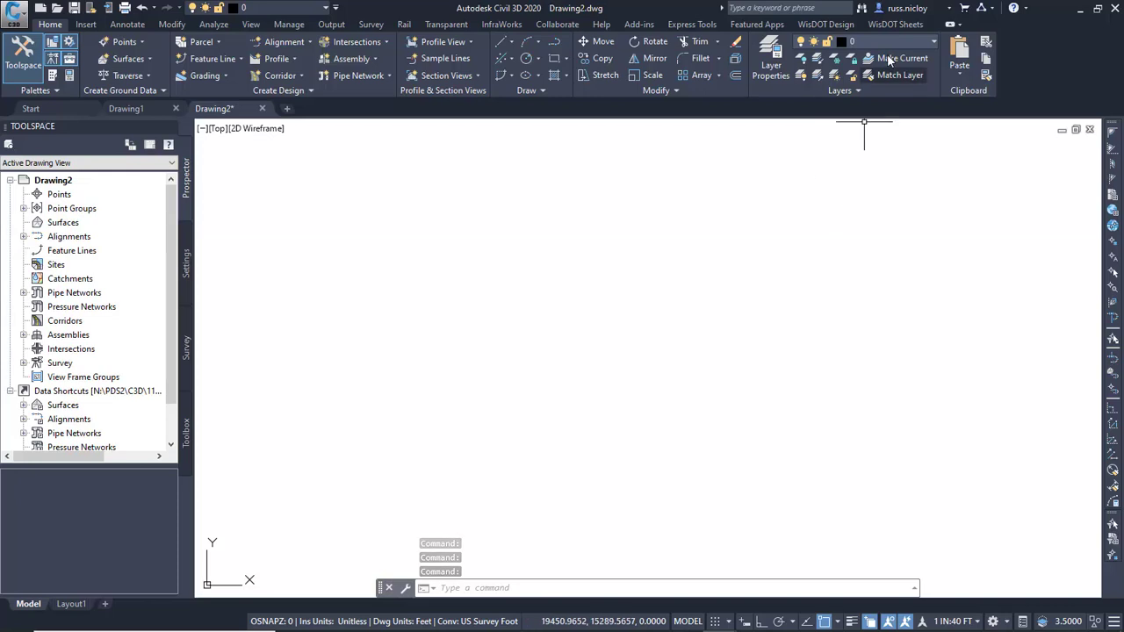
Turn on the tool palettes and load the WisDOT Sheet Layouts palette.
click(895, 25)
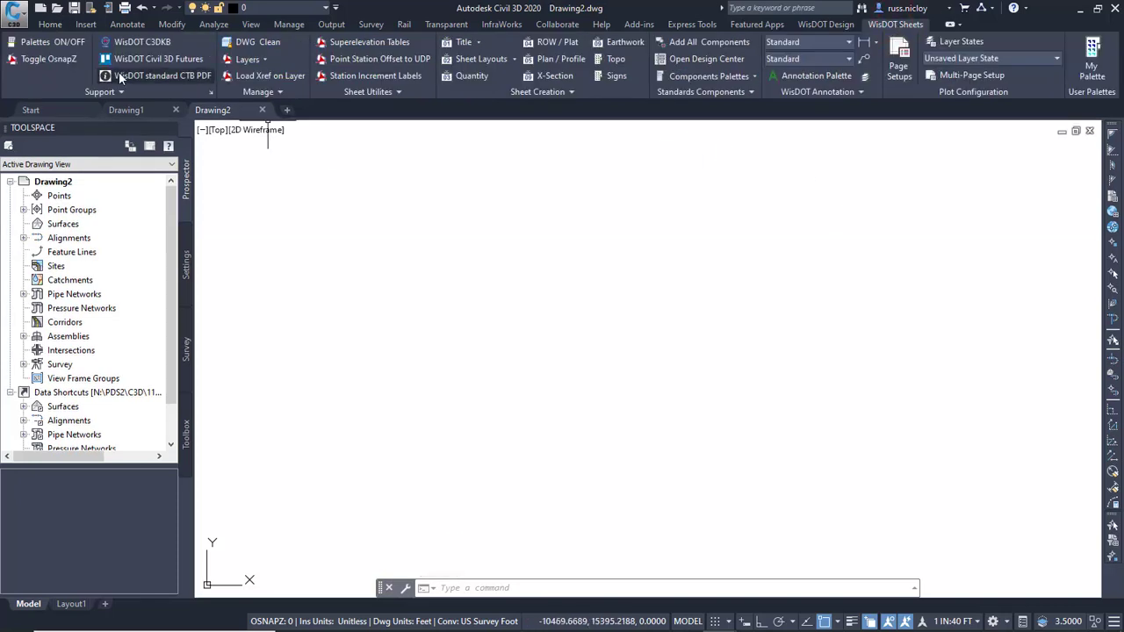
click(35, 45)
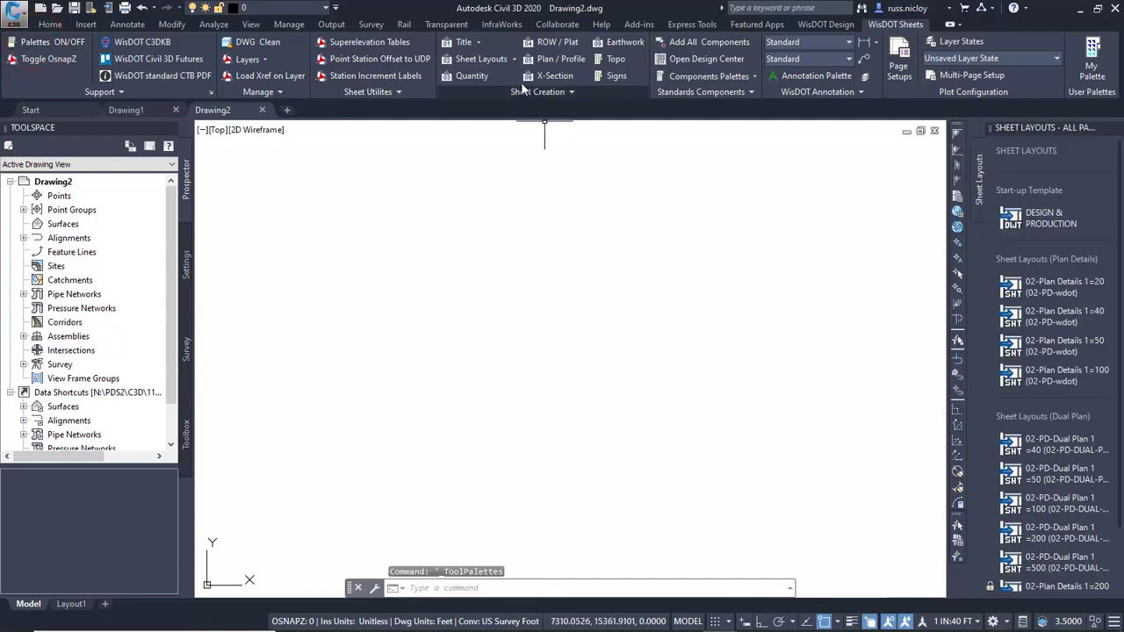
click(514, 59)
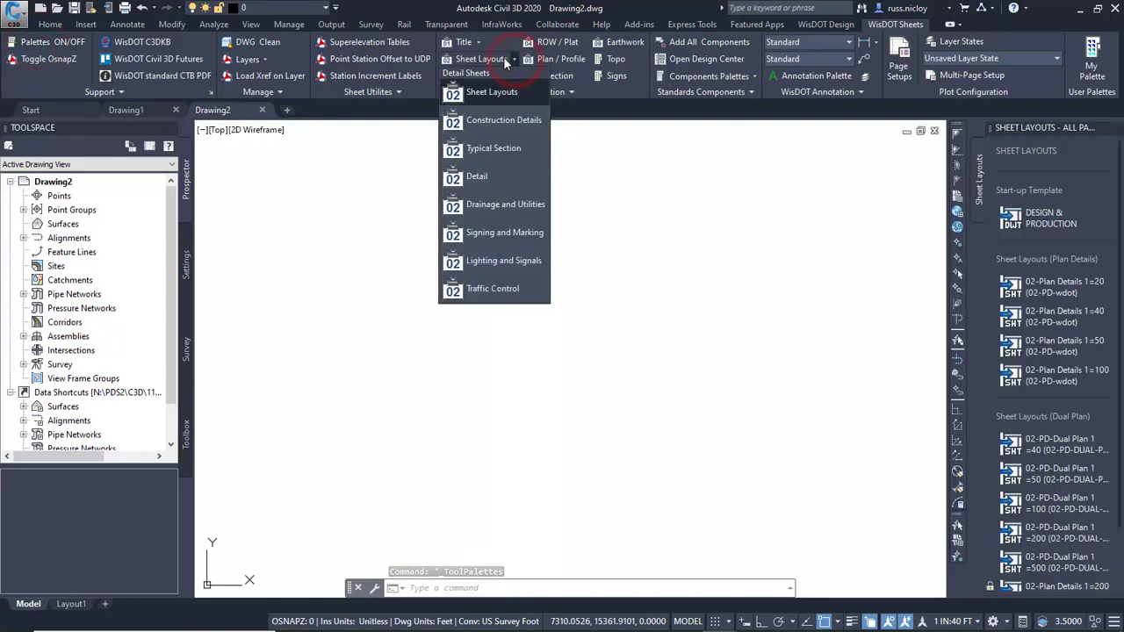
click(503, 58)
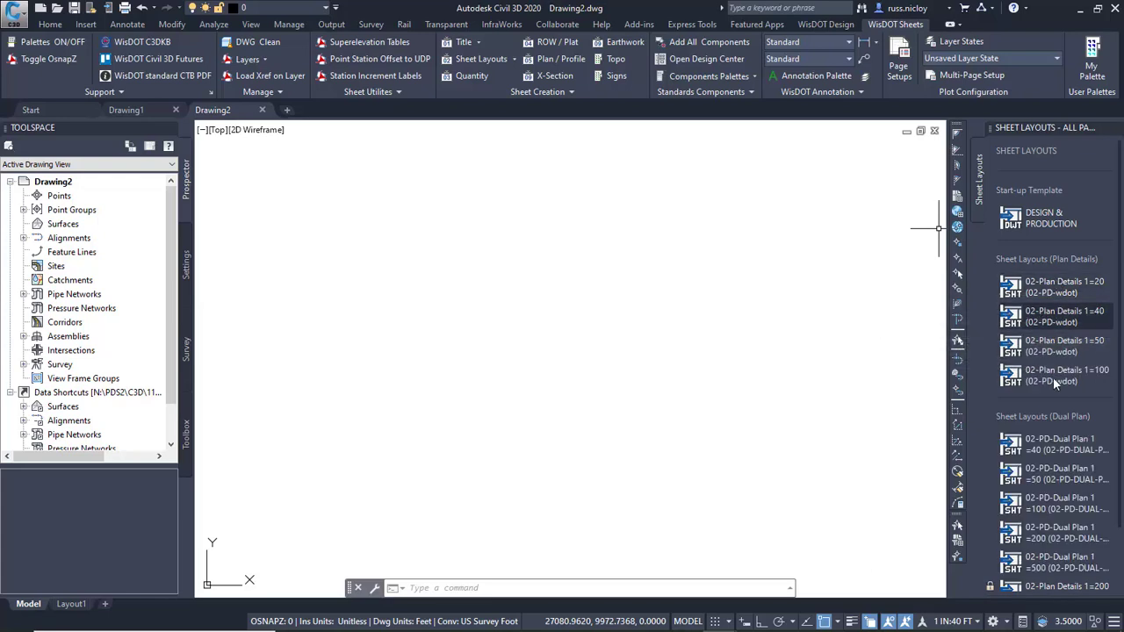
Insert the 02-Plan Details 1=50 sheet layout and name it 01.
scroll(1056, 399, down, 2)
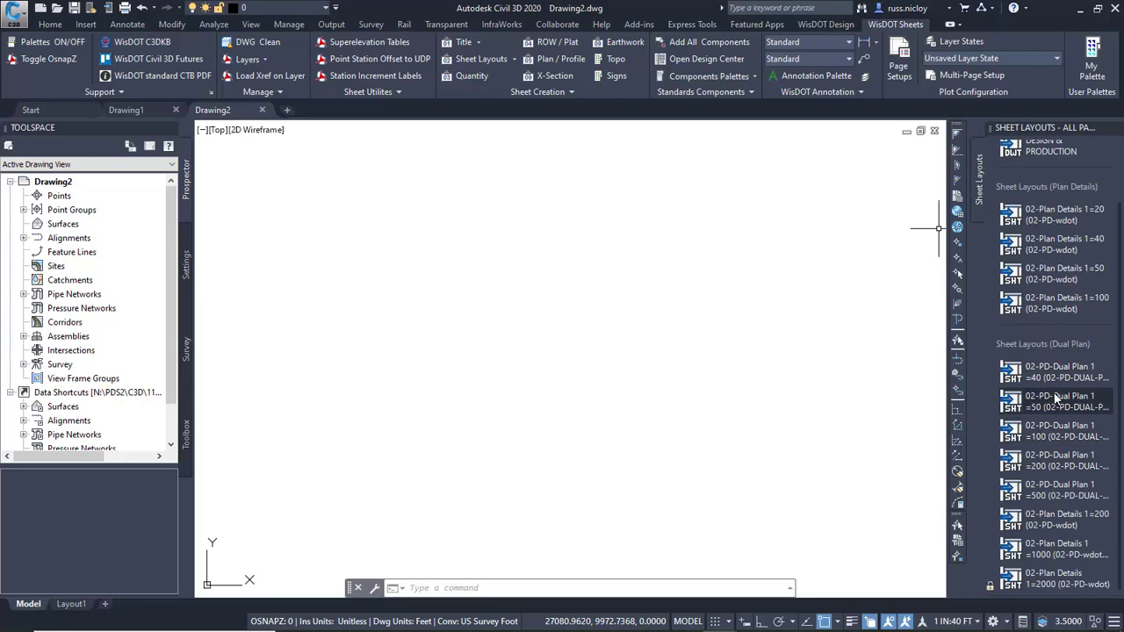
scroll(1056, 400, up, 2)
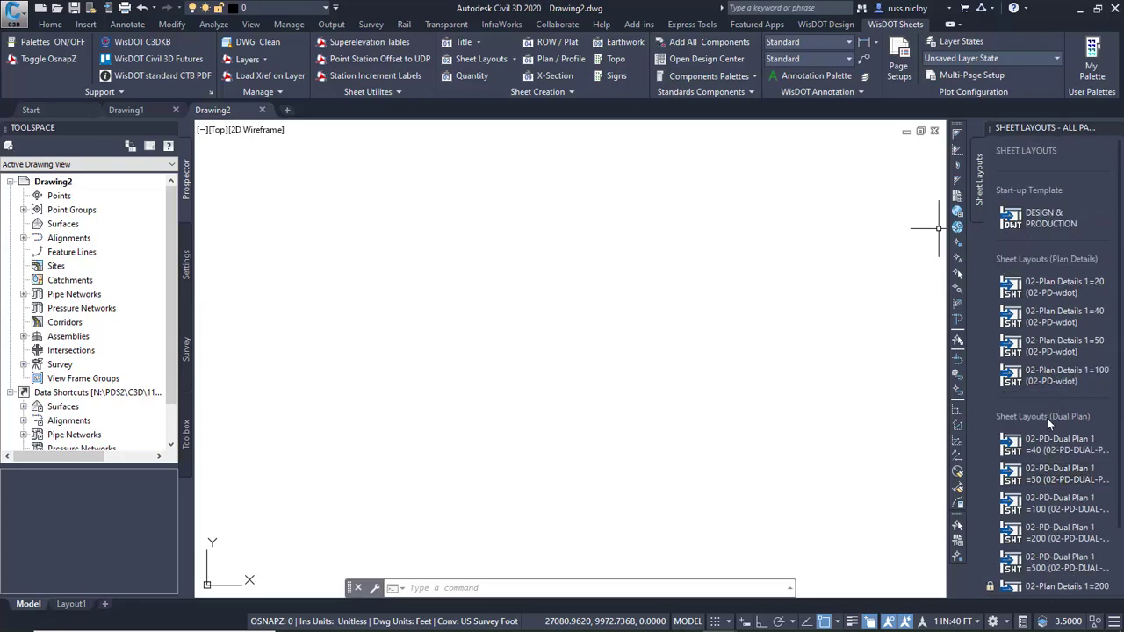
click(1061, 345)
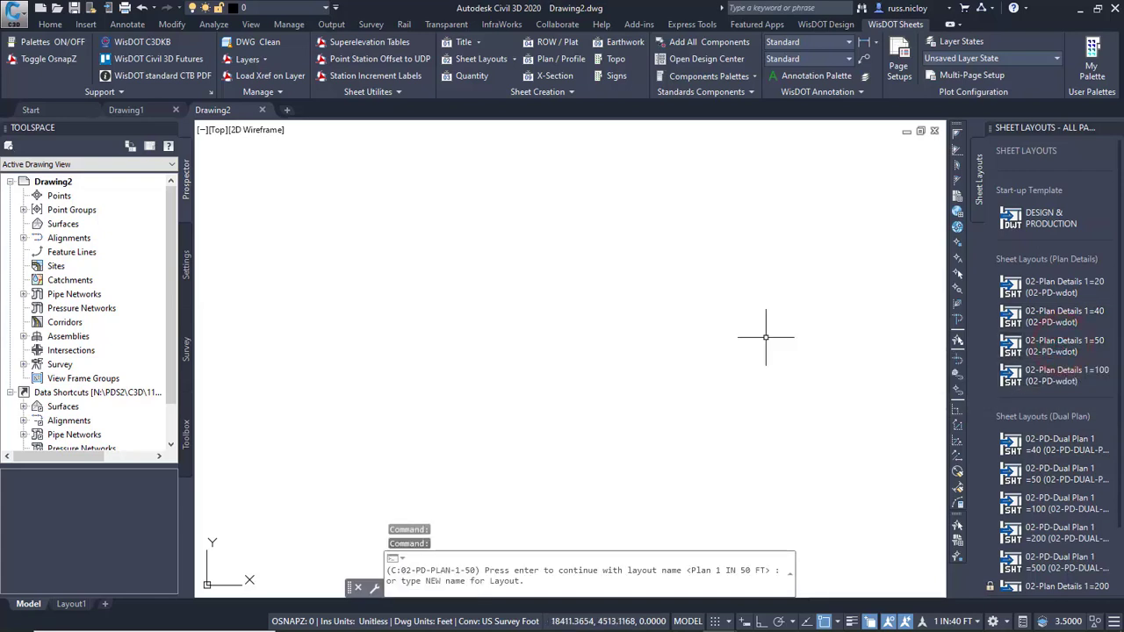
text(0)
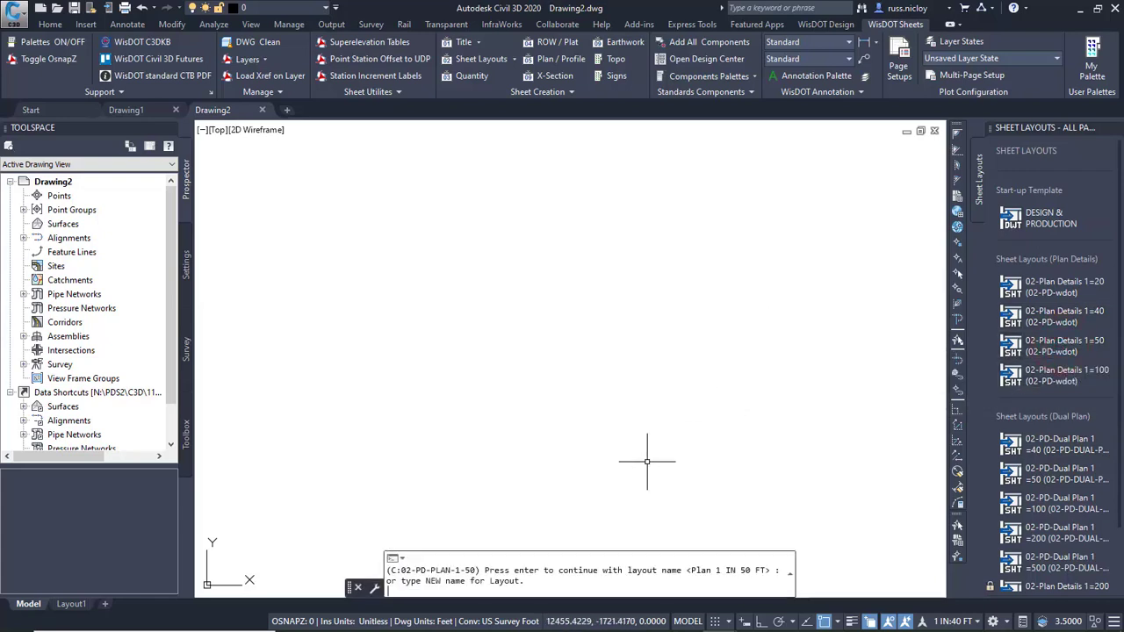
text(1)
key(Return)
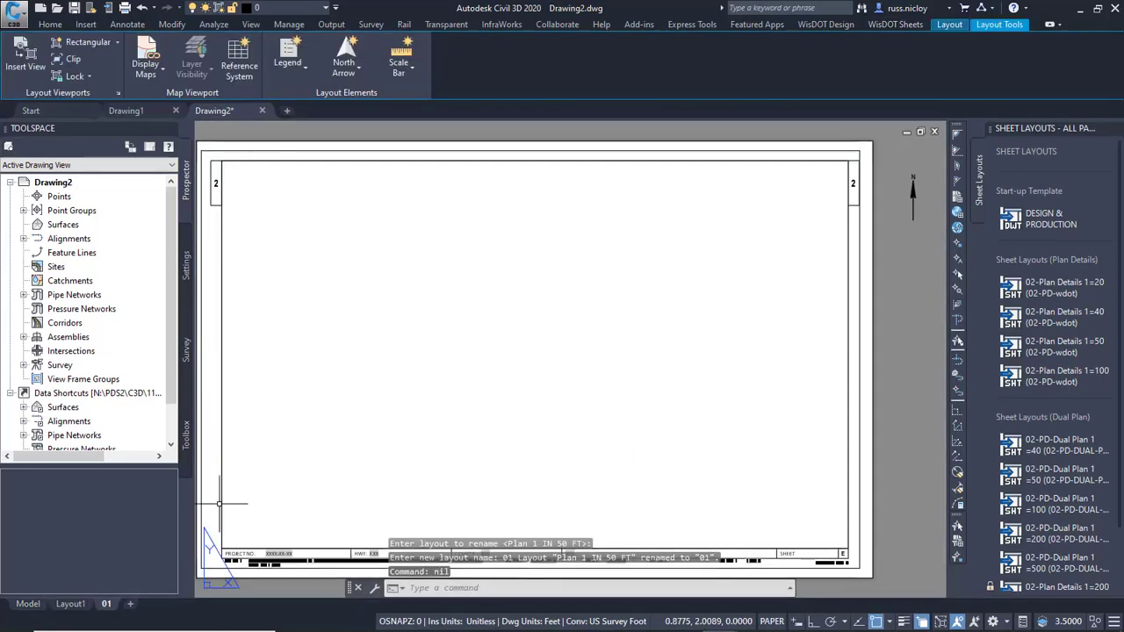
Delete Layout1 from the drawing and return to model space.
right_click(93, 606)
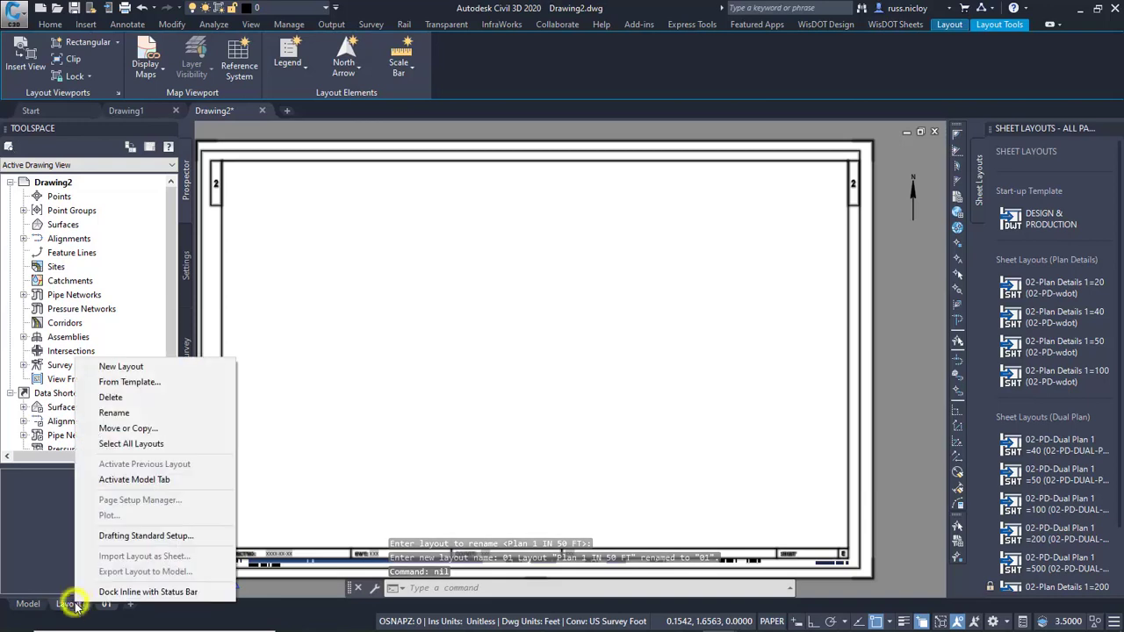
click(111, 397)
click(590, 369)
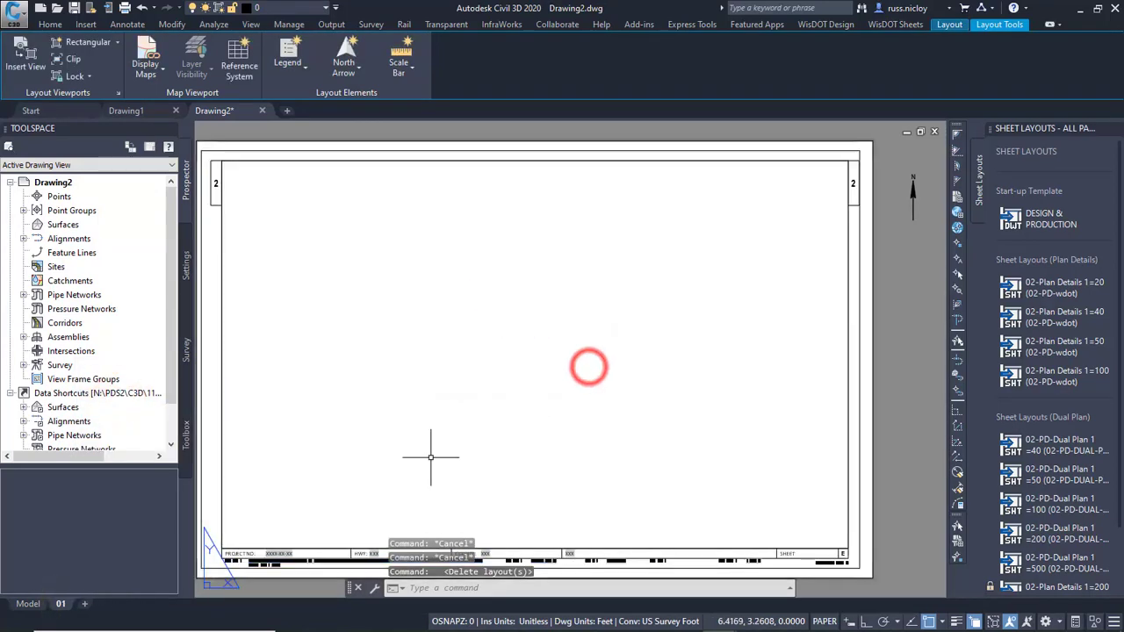
click(28, 604)
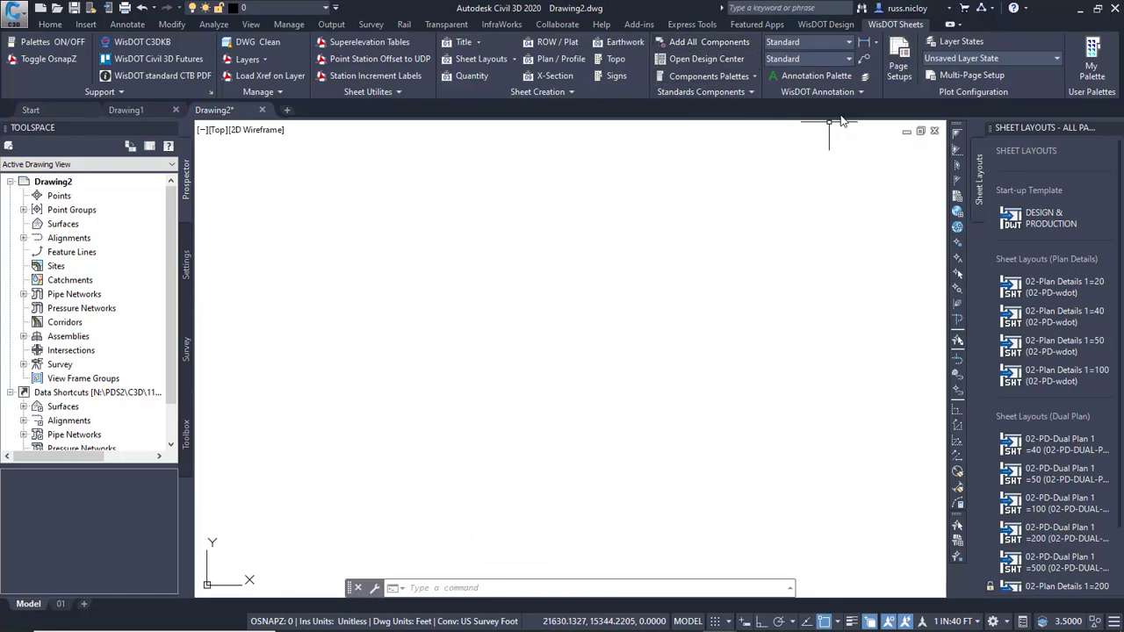
Examine which multileader styles and dimension styles are available in the new drawing.
click(850, 60)
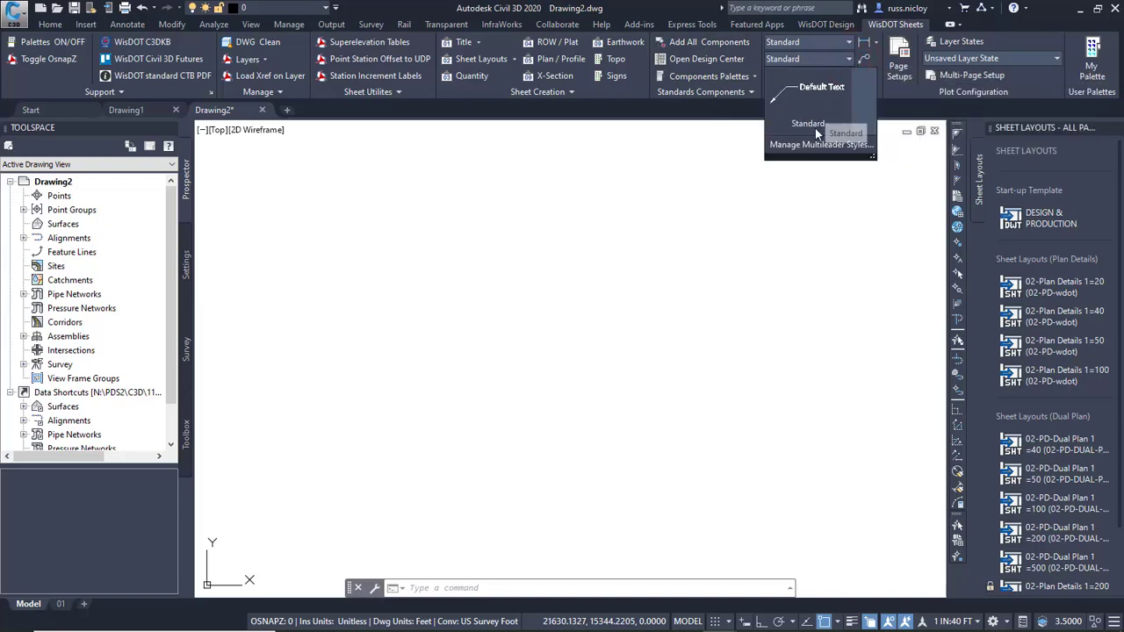
click(849, 43)
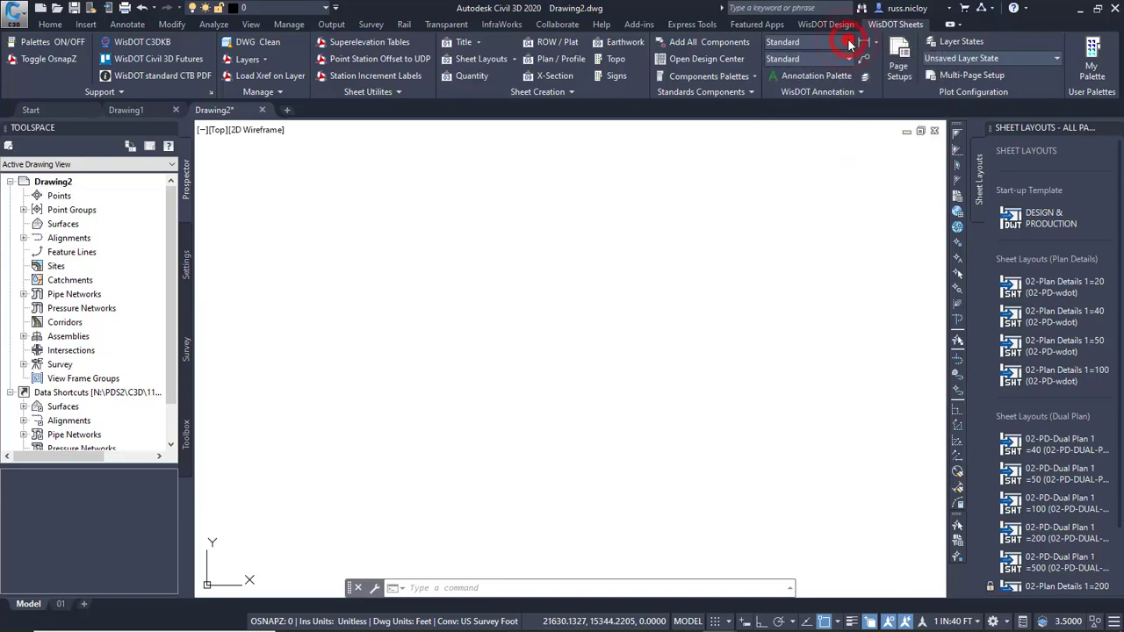
click(849, 44)
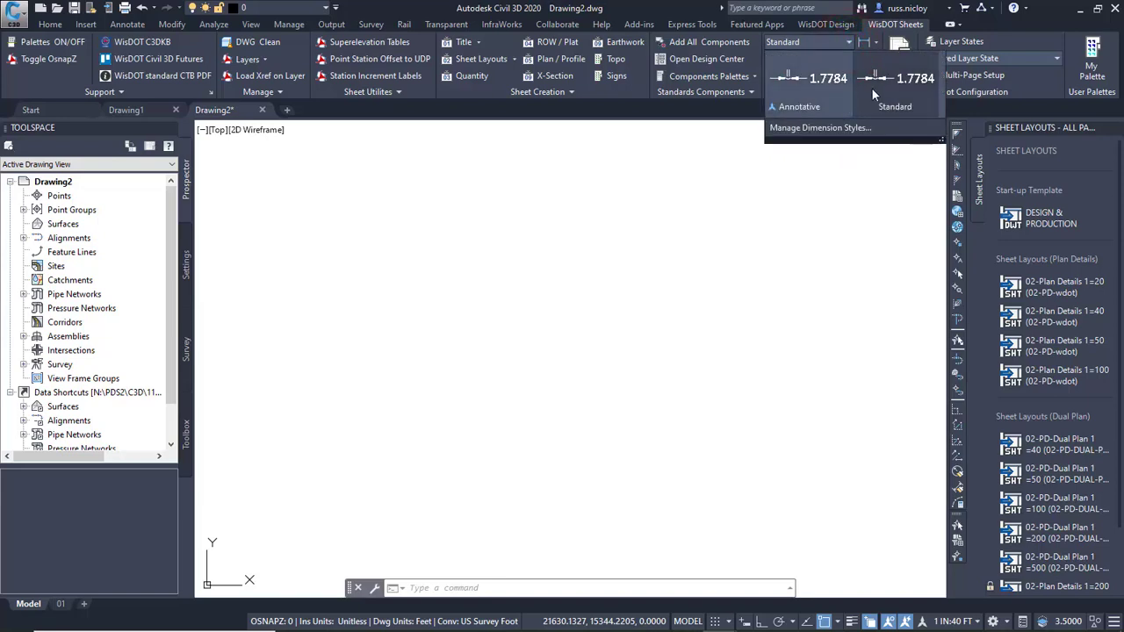
click(706, 199)
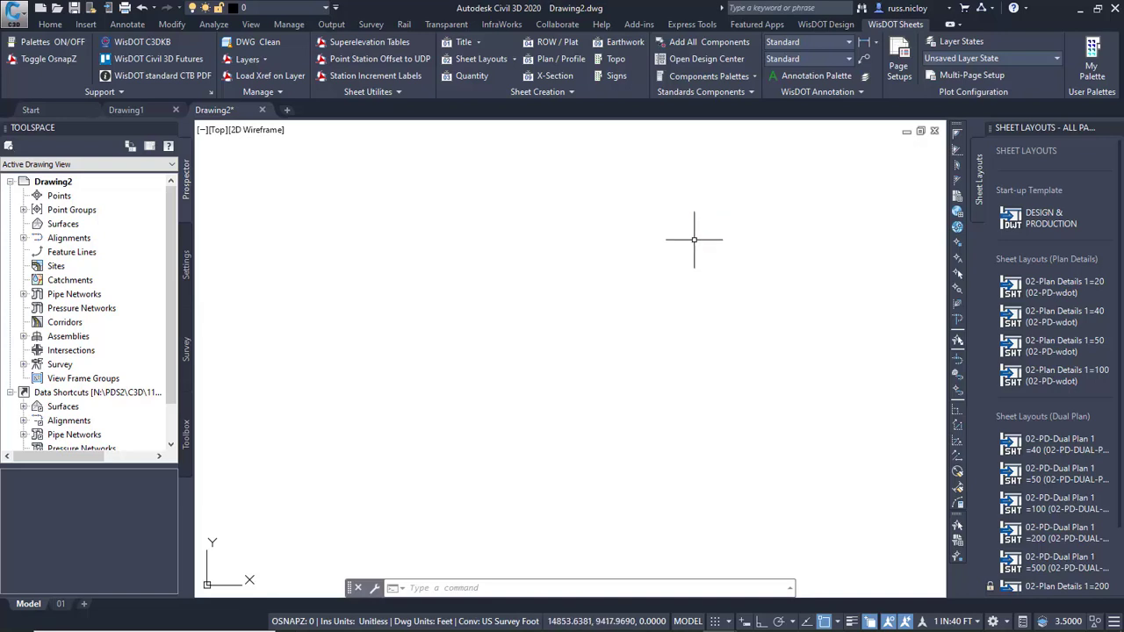
Add all WisDOT standards components to the drawing and browse the loaded multileader and dimension styles.
click(712, 45)
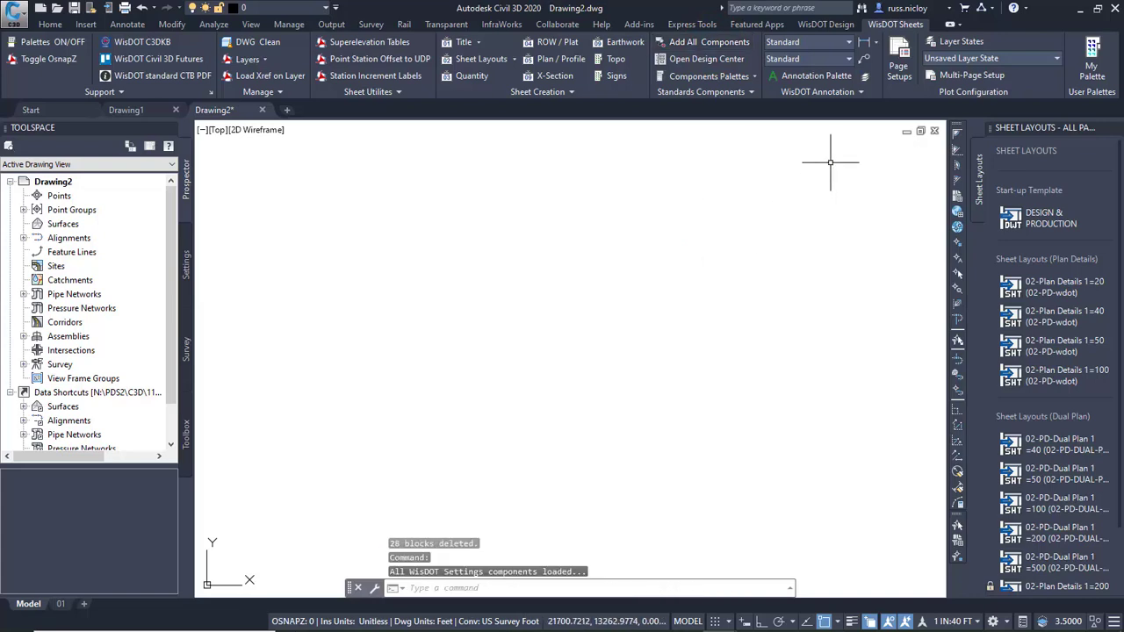
click(850, 58)
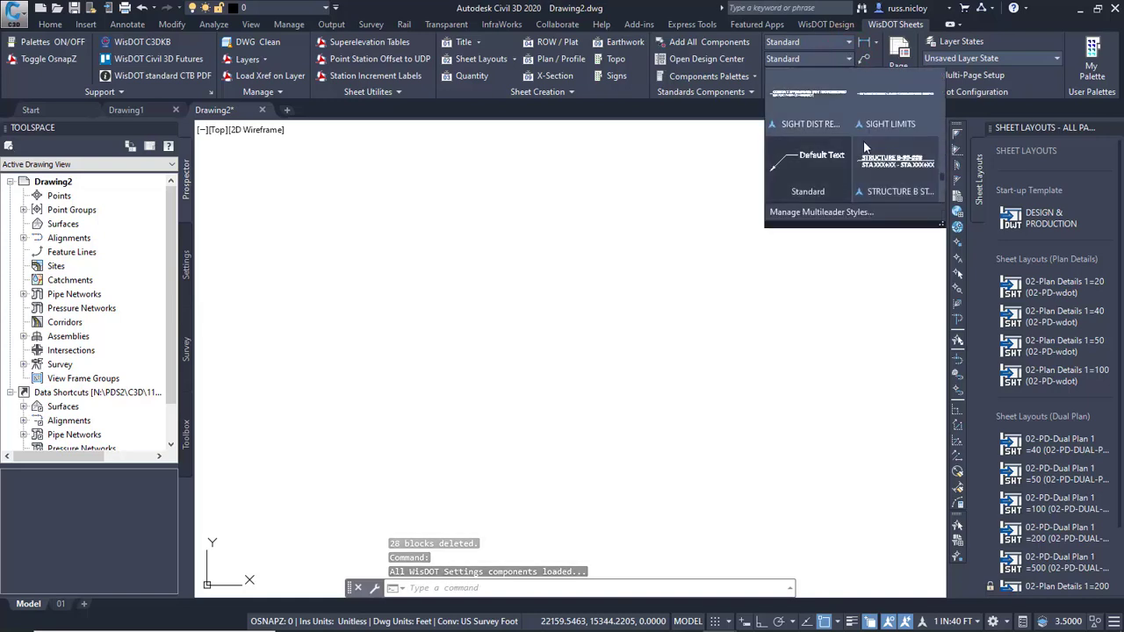
scroll(882, 164, up, 3)
scroll(881, 163, up, 5)
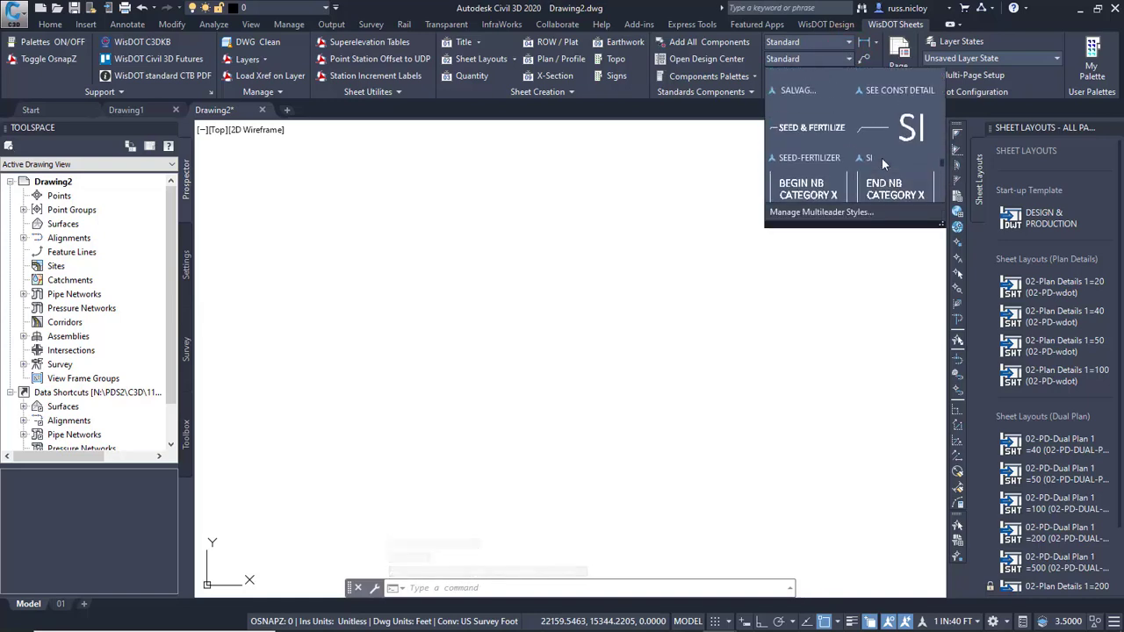
click(850, 43)
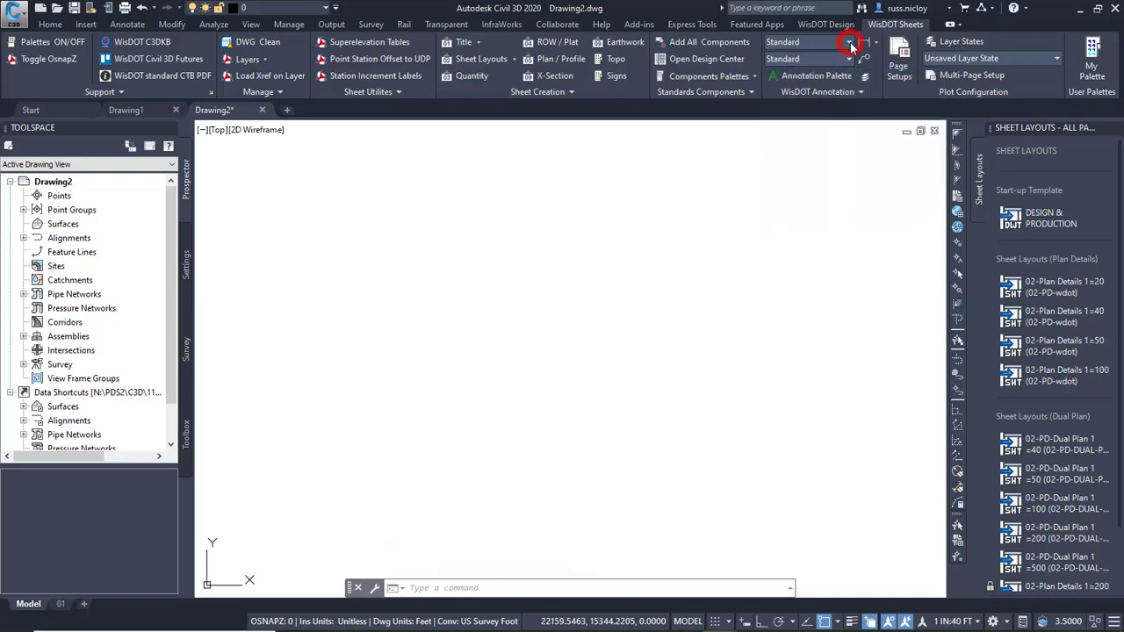
scroll(840, 129, up, 4)
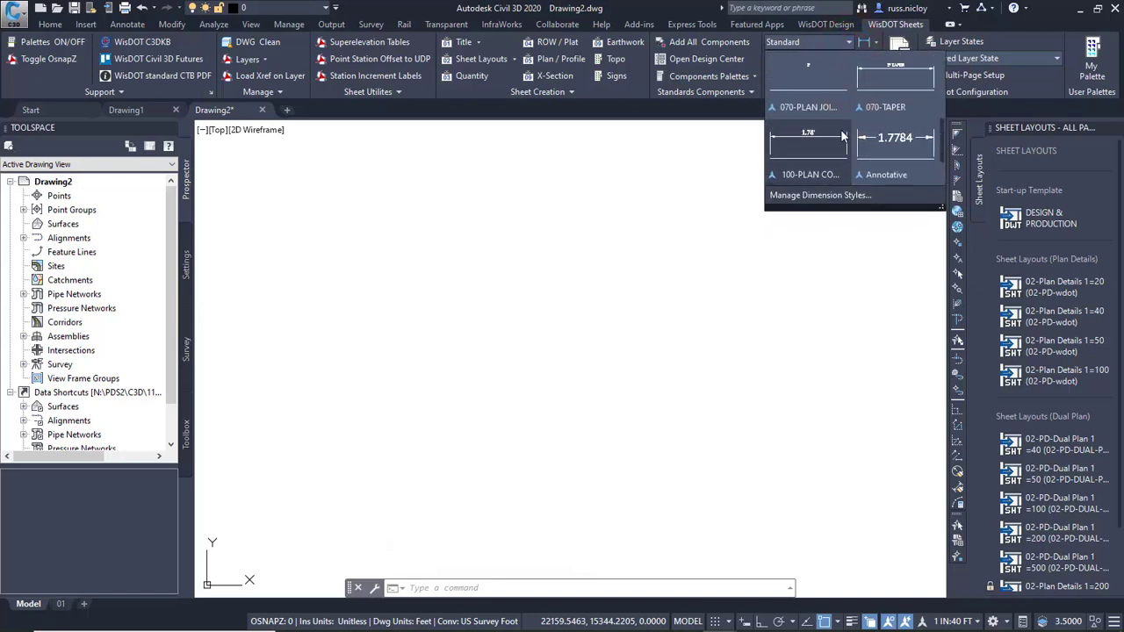
click(699, 165)
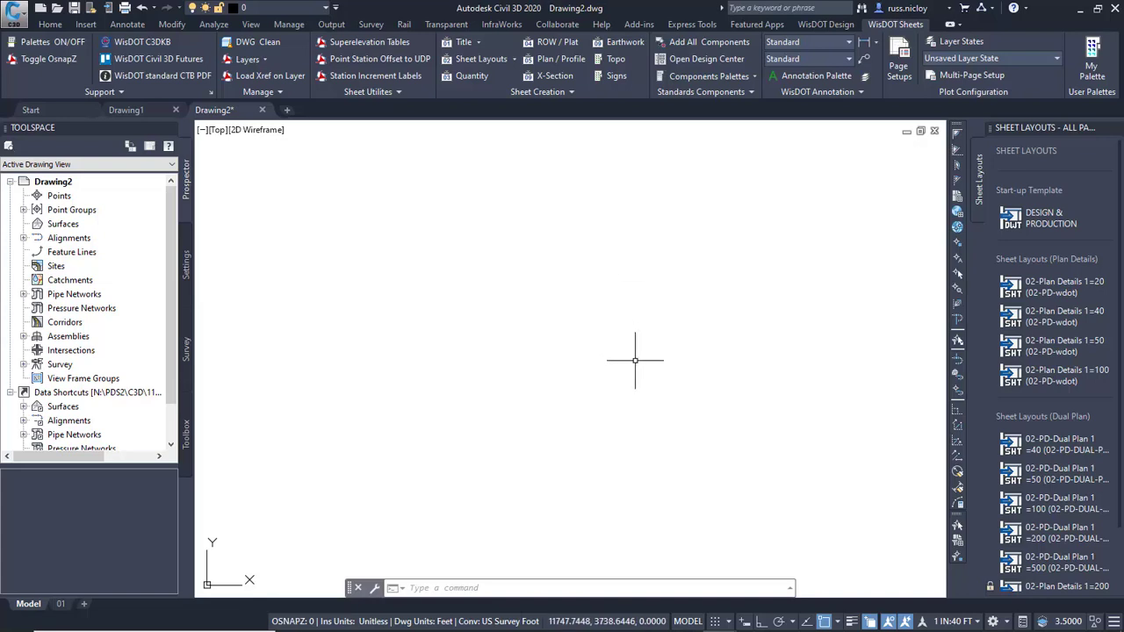
Set the model space annotation scale to 1 IN:50 FT and switch to layout 01.
click(978, 622)
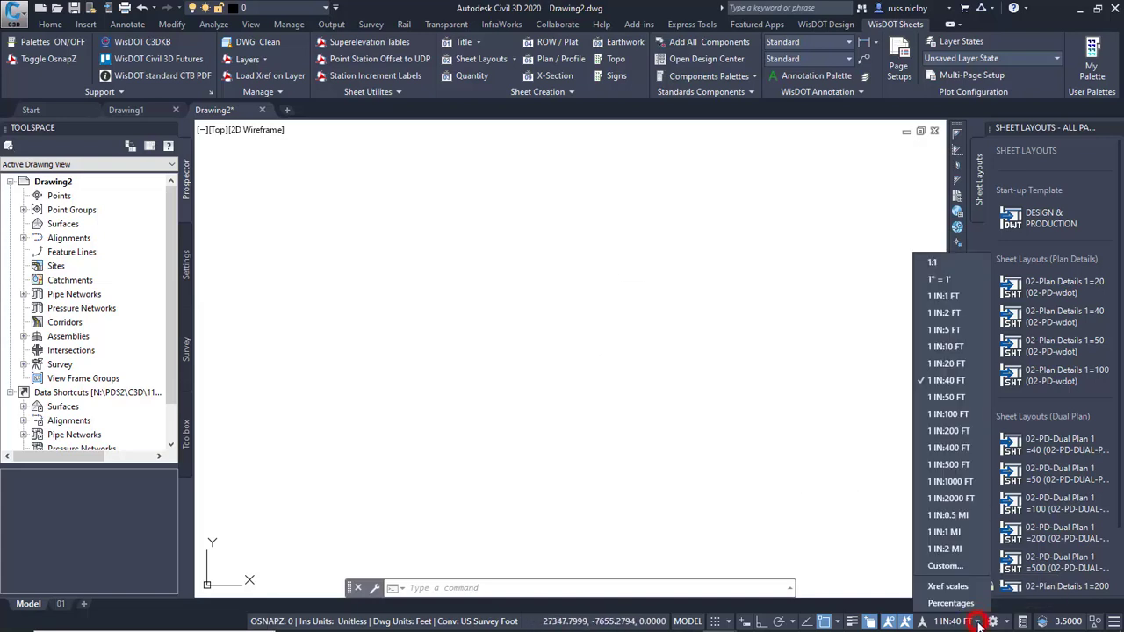
click(955, 397)
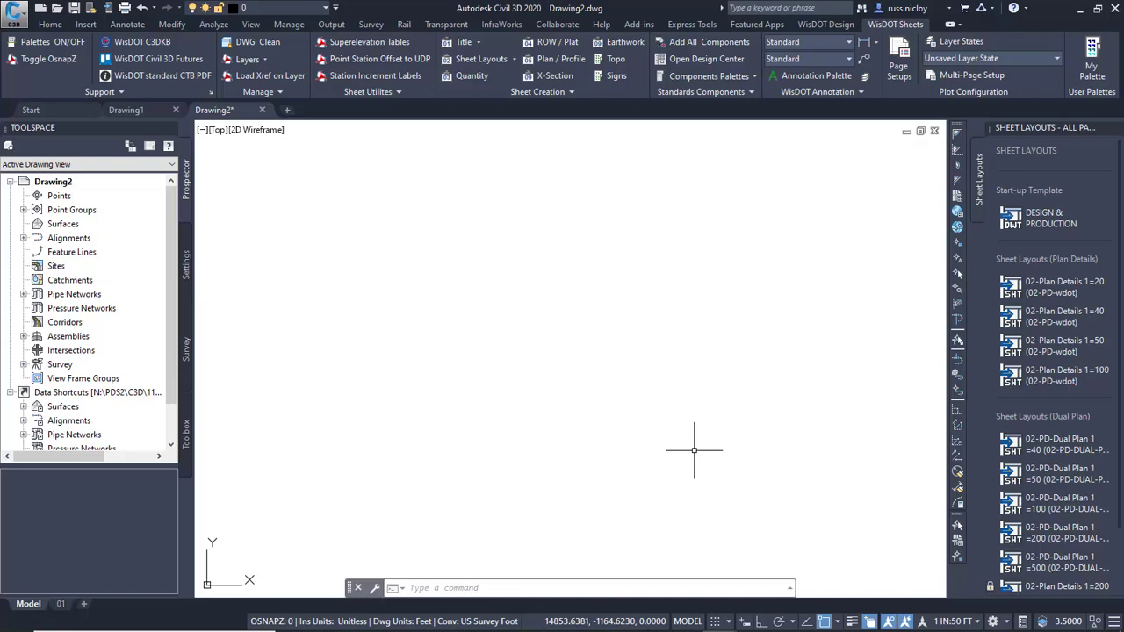
click(65, 605)
middle_drag(473, 370, 501, 364)
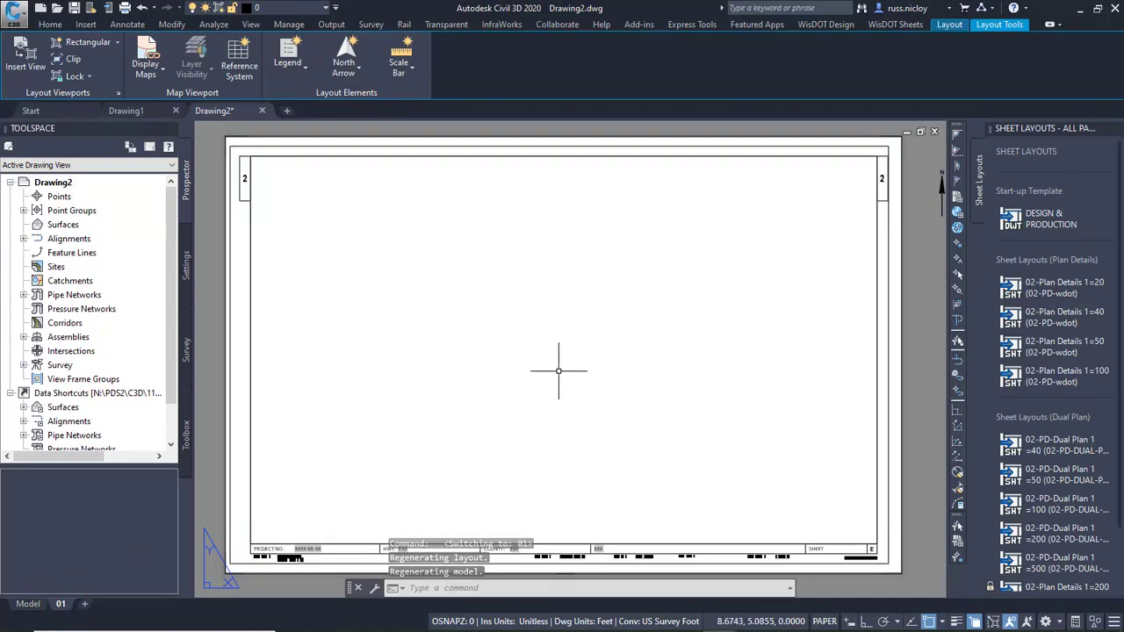
Save the drawing as 023201-ps in the project's SheetsPlan folder under PDS2\C3D.
click(74, 7)
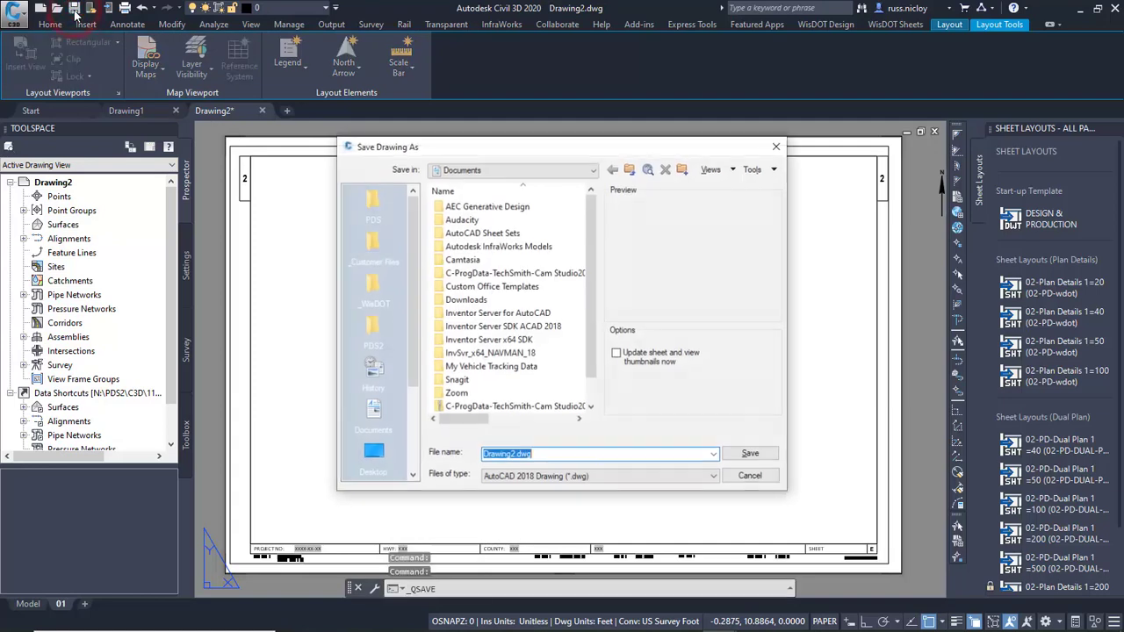
click(373, 325)
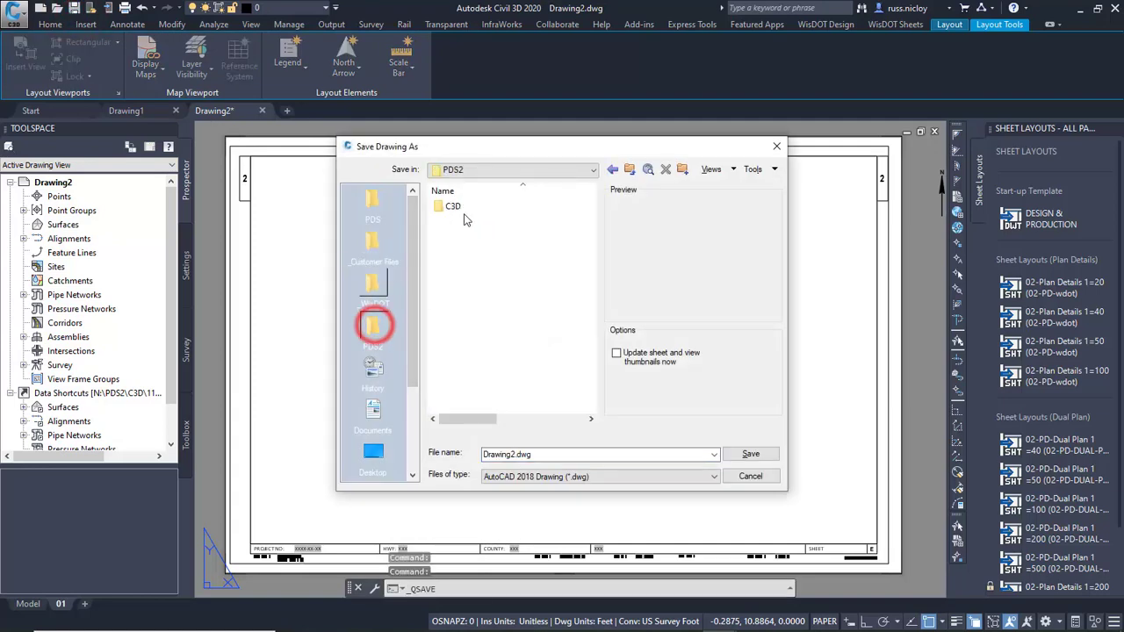
double_click(451, 206)
double_click(465, 233)
double_click(466, 300)
double_click(496, 454)
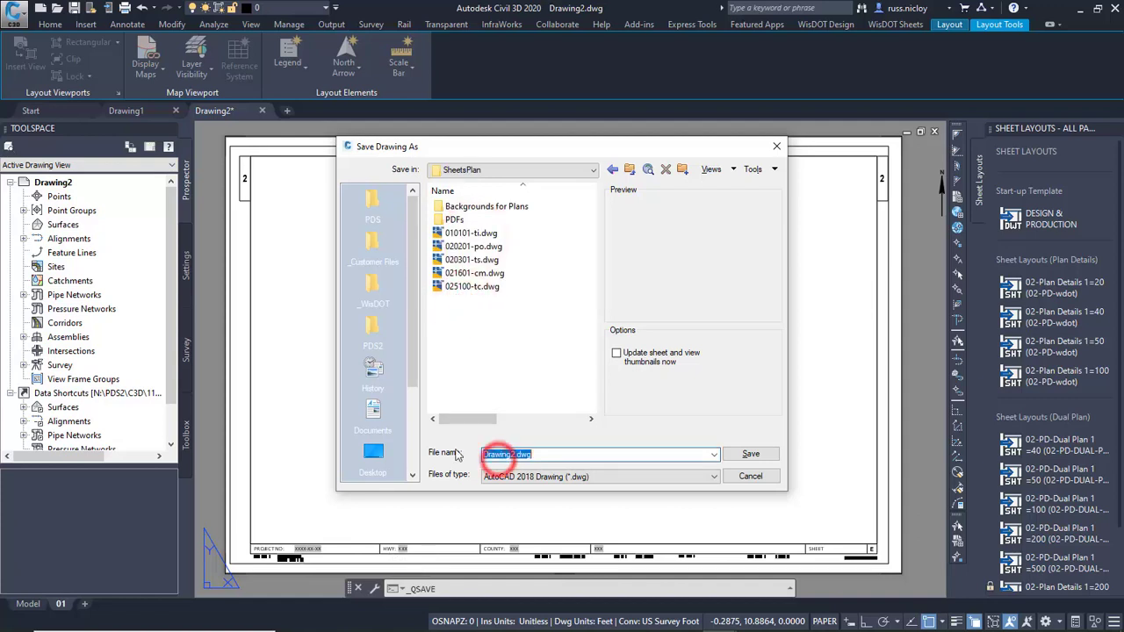
text(023201-ps)
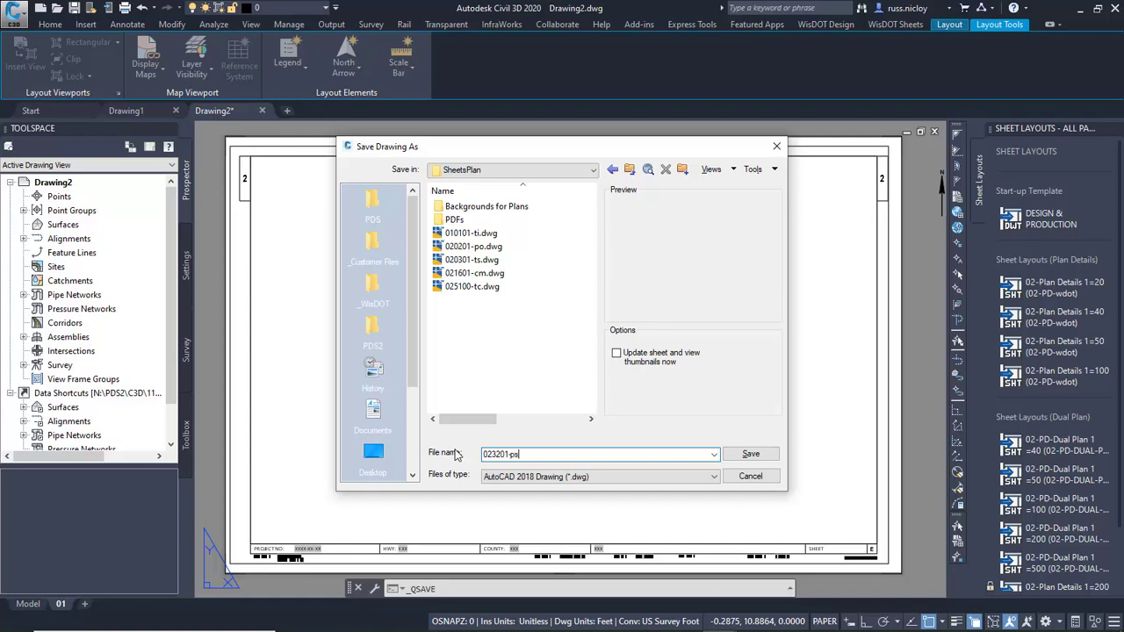
click(737, 457)
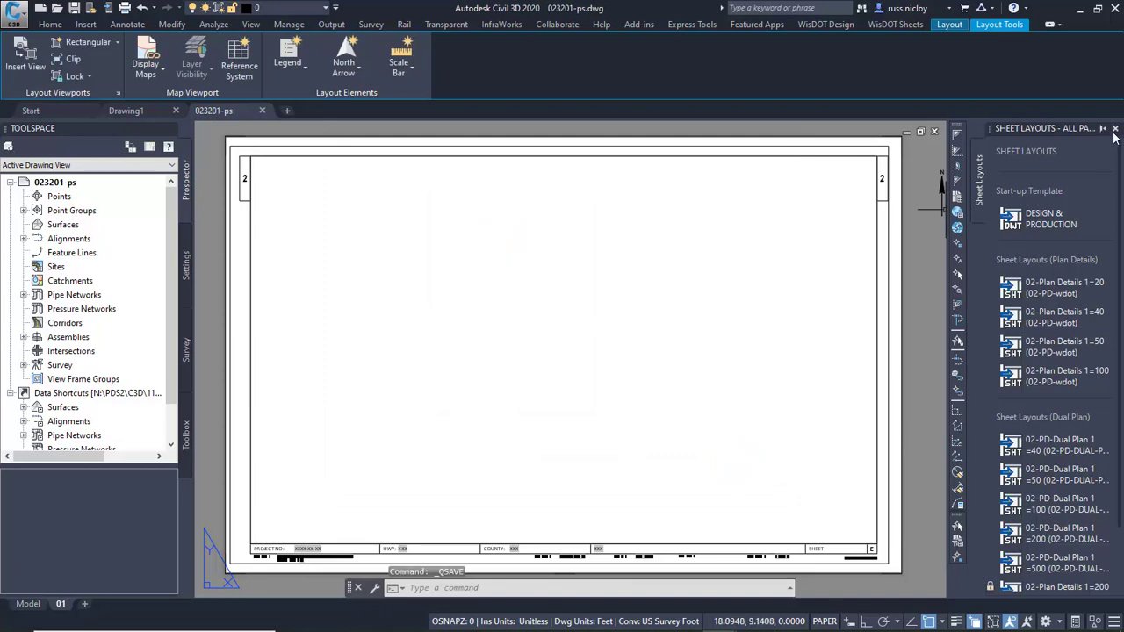
Close the sheet layouts palette and open the drawing 025100-tc.dwg from the SheetsPlan folder.
click(1115, 129)
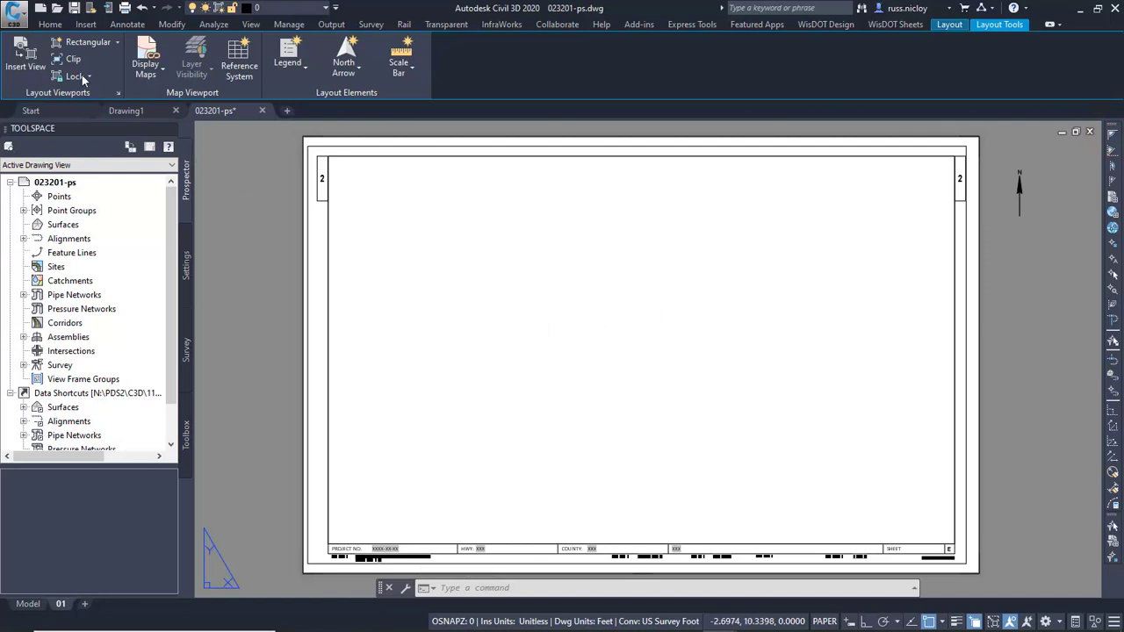
click(58, 9)
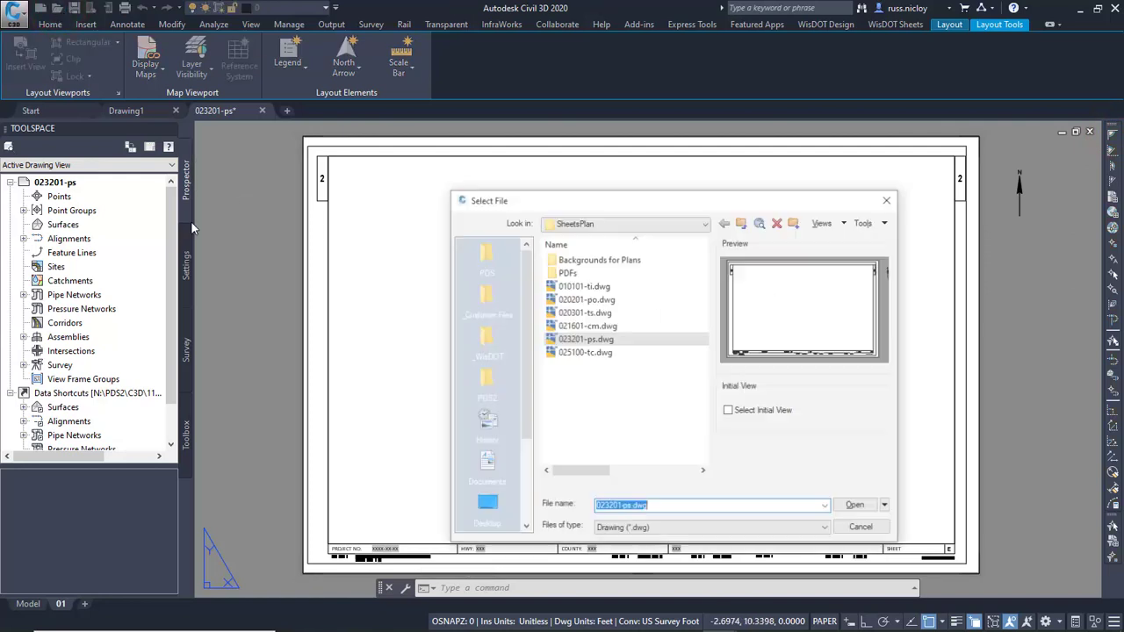
click(585, 353)
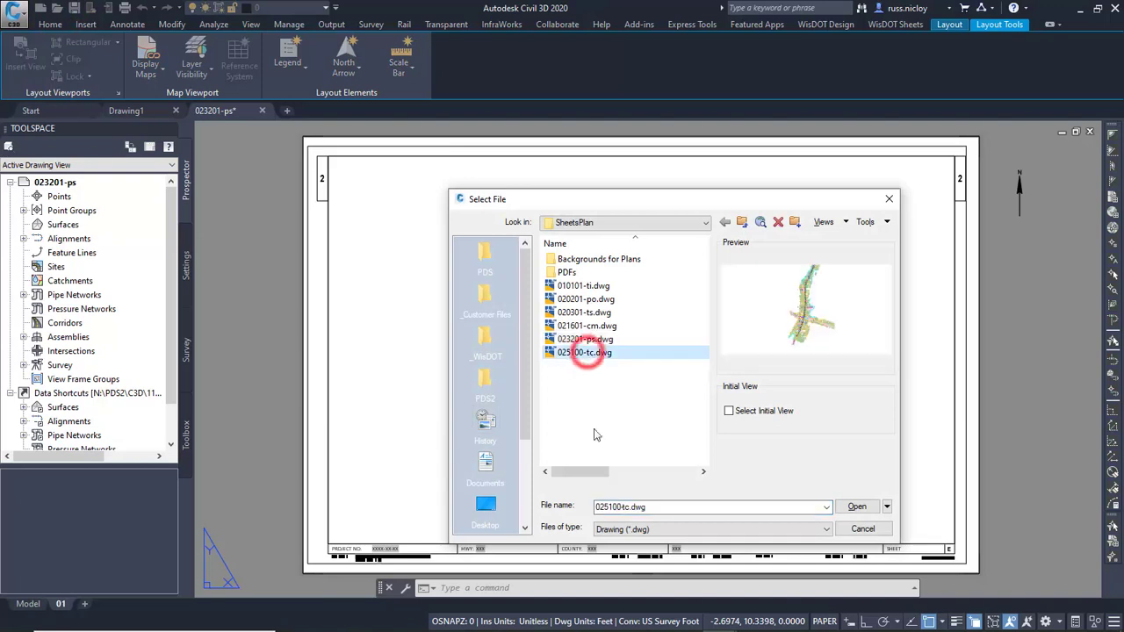
click(857, 506)
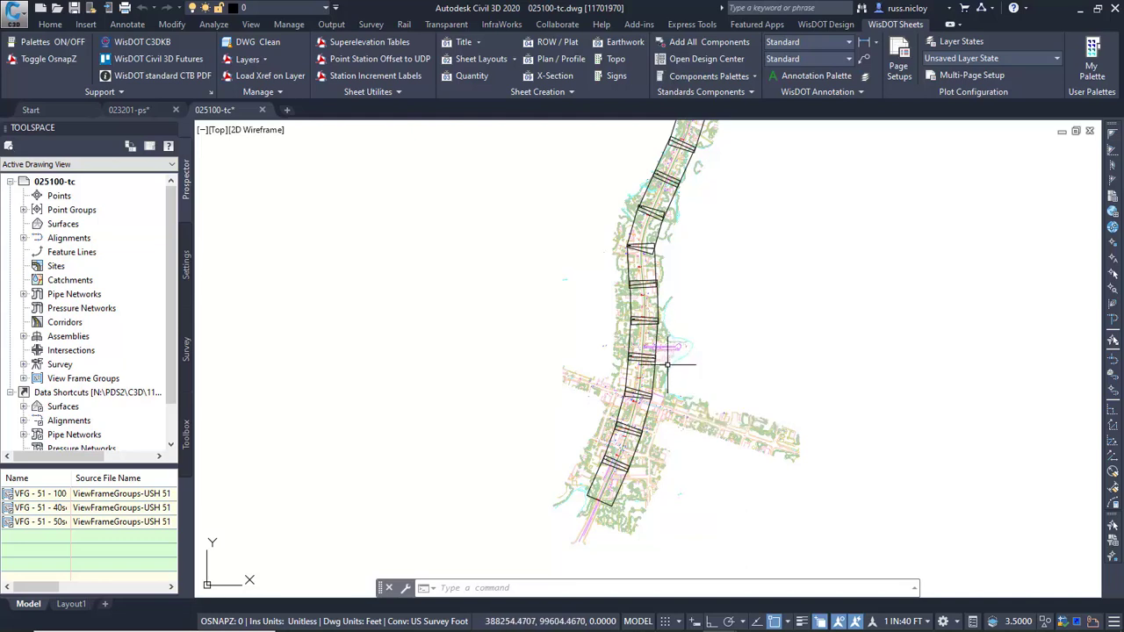
Try out the Create Sheets wizard for view frame group VFG - 51 - 40scale with existing sheet set 11701970.dst, and cancel without creating sheets.
click(332, 26)
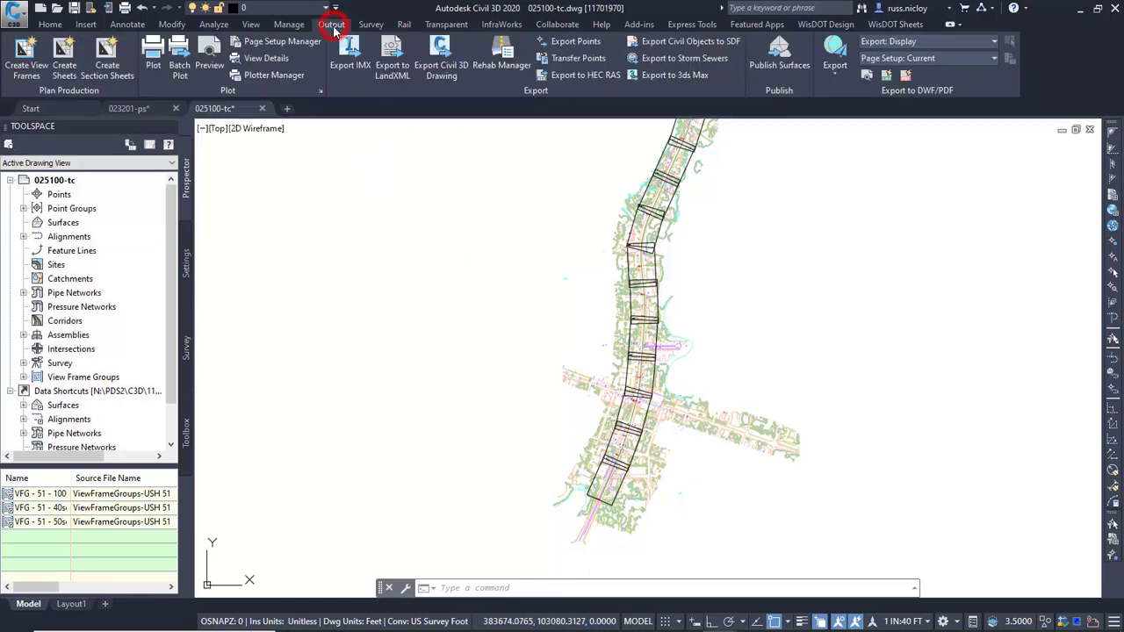
click(66, 65)
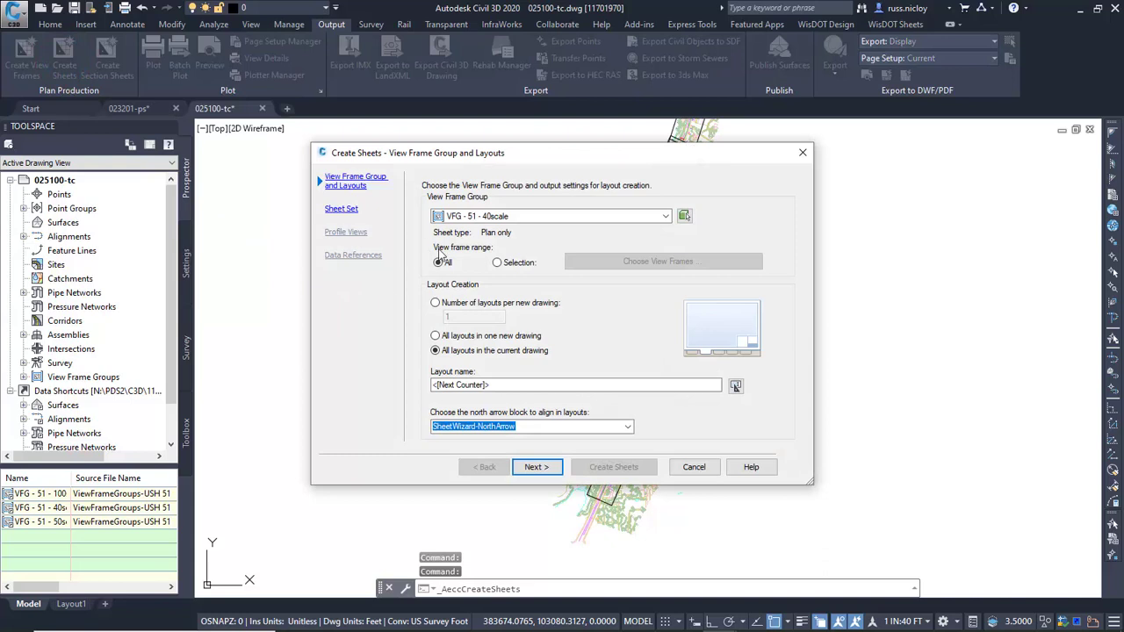
click(533, 468)
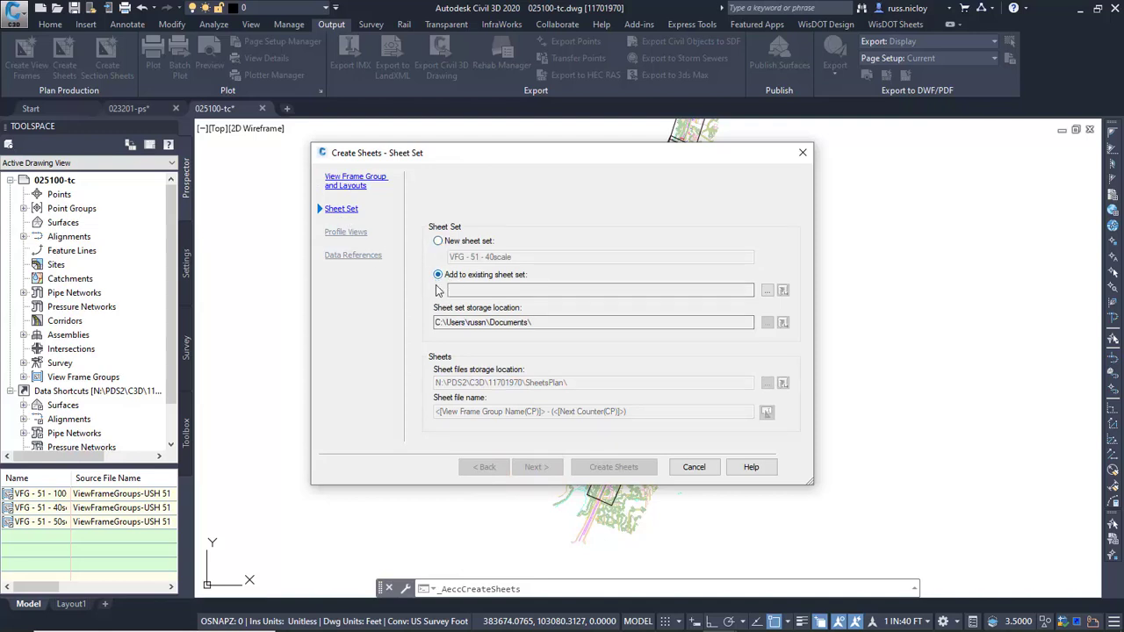
click(767, 291)
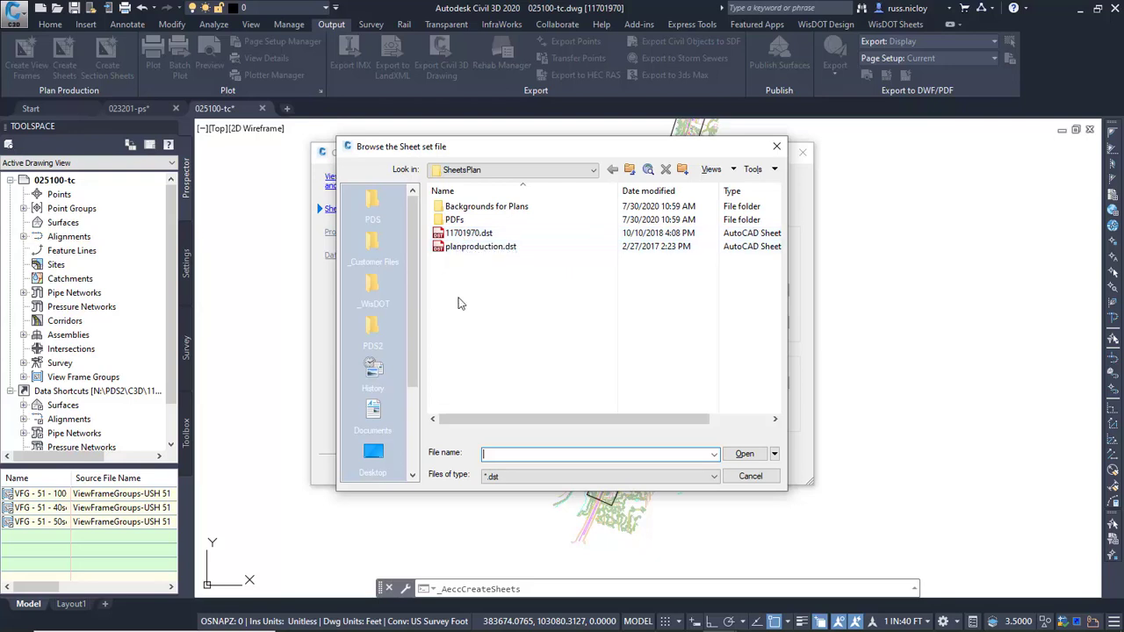
click(470, 236)
click(745, 453)
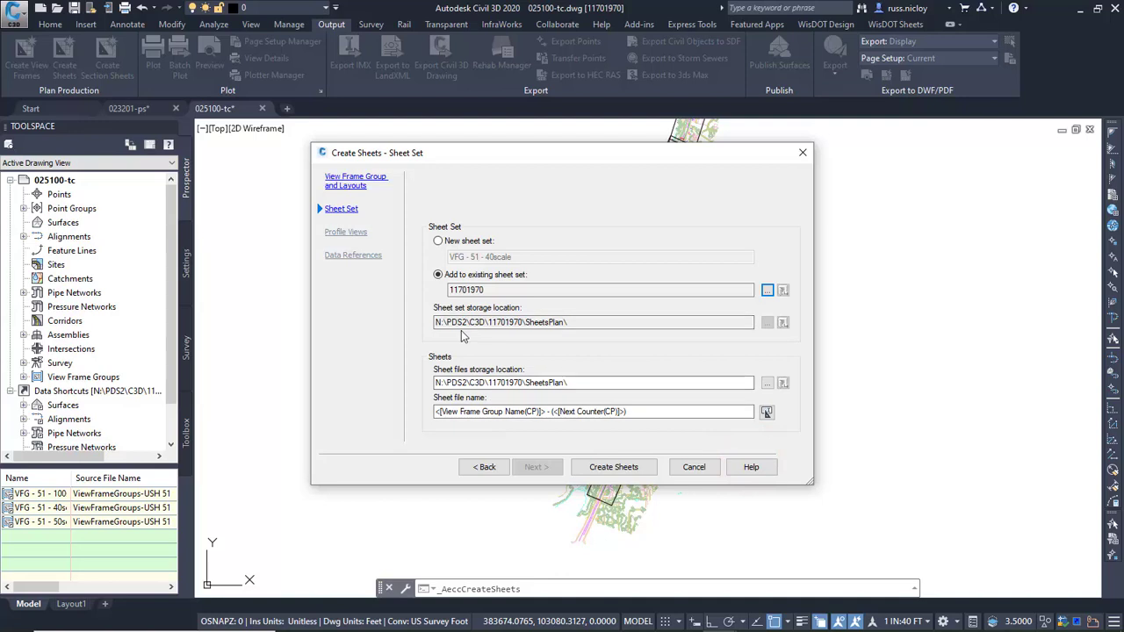
click(700, 472)
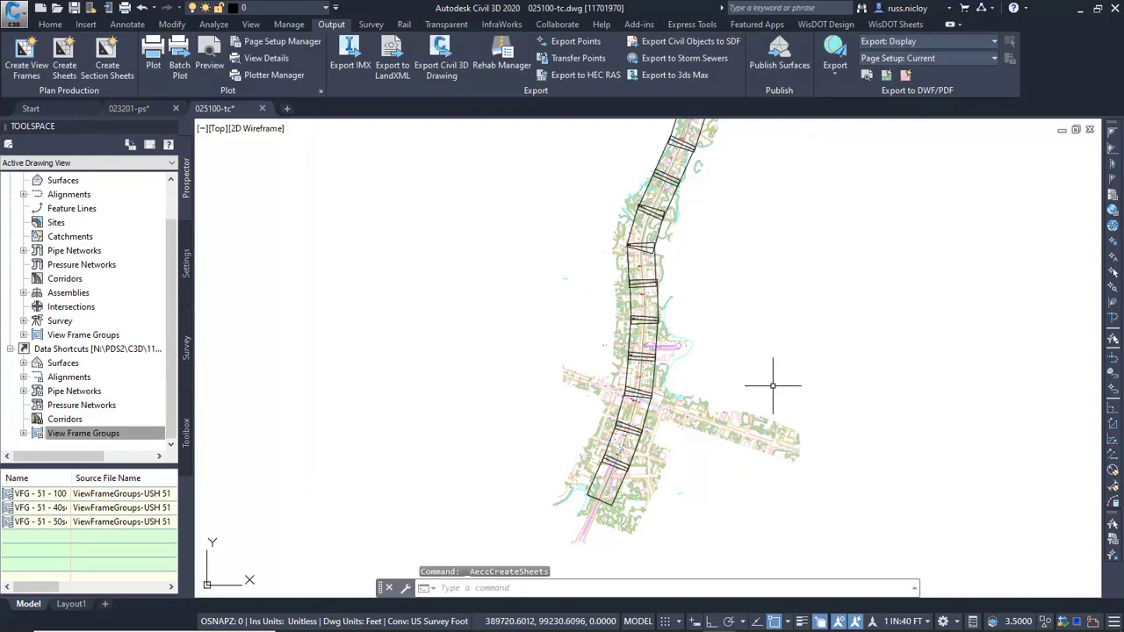
mouse_move(741, 383)
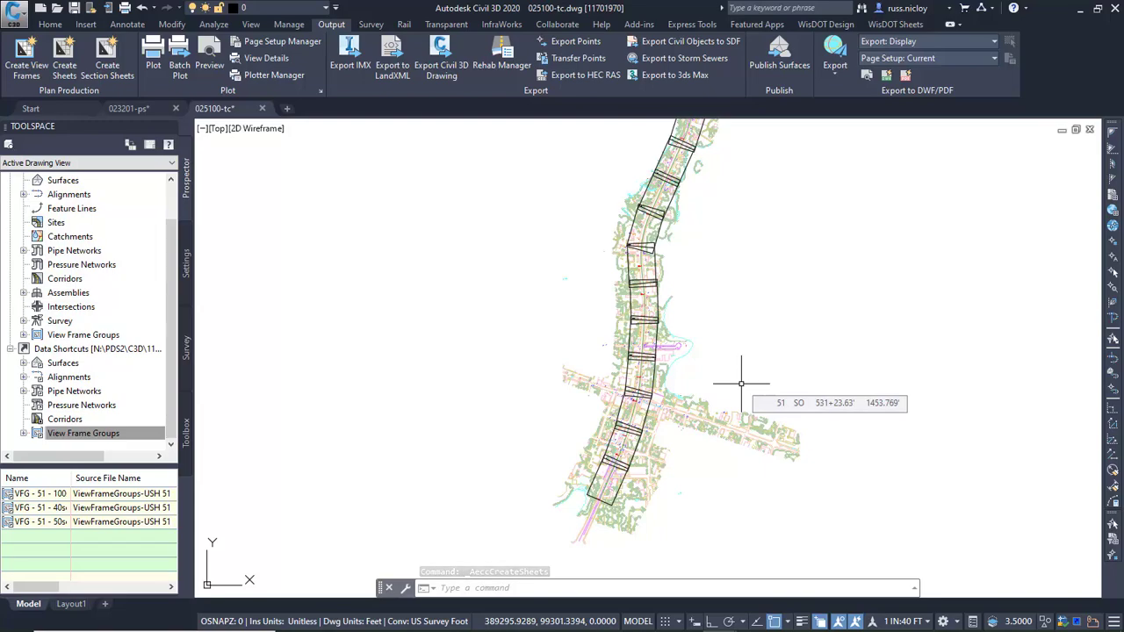
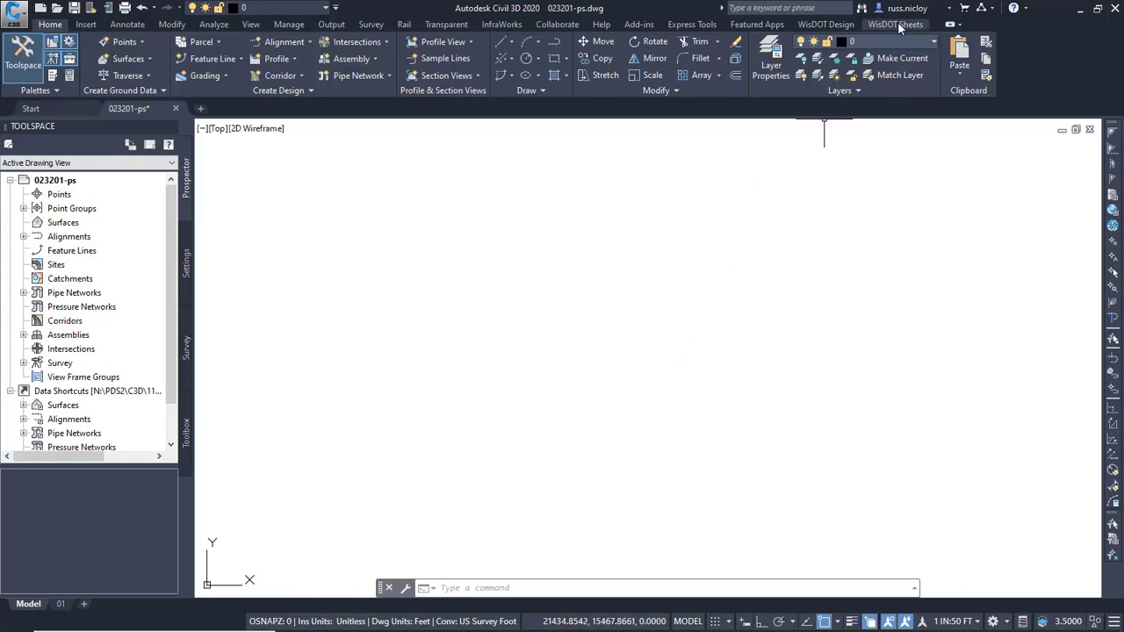
Attach Topo-Ex.dwg from the project's BaseData folder to the drawing as an external reference, using Load Xref on Layer.
click(836, 24)
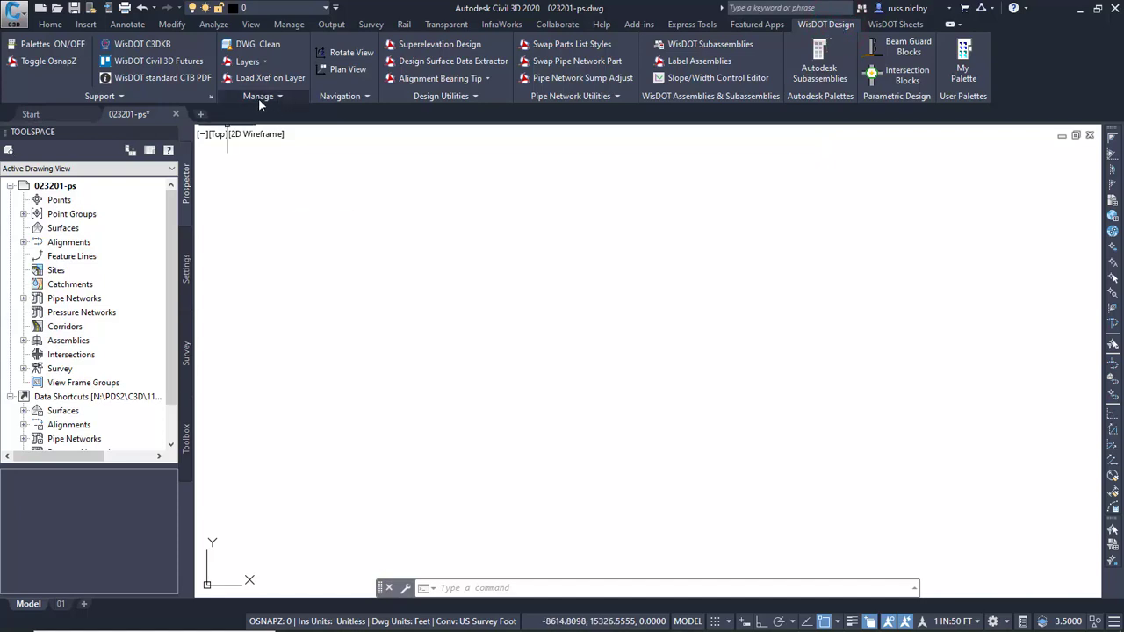
click(270, 79)
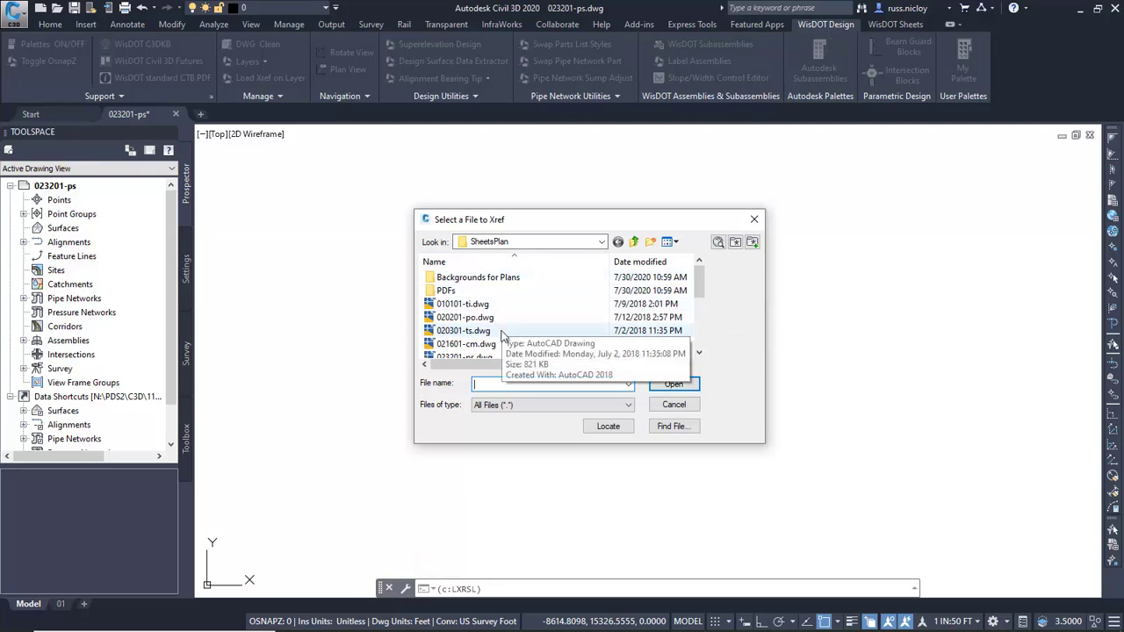
click(633, 243)
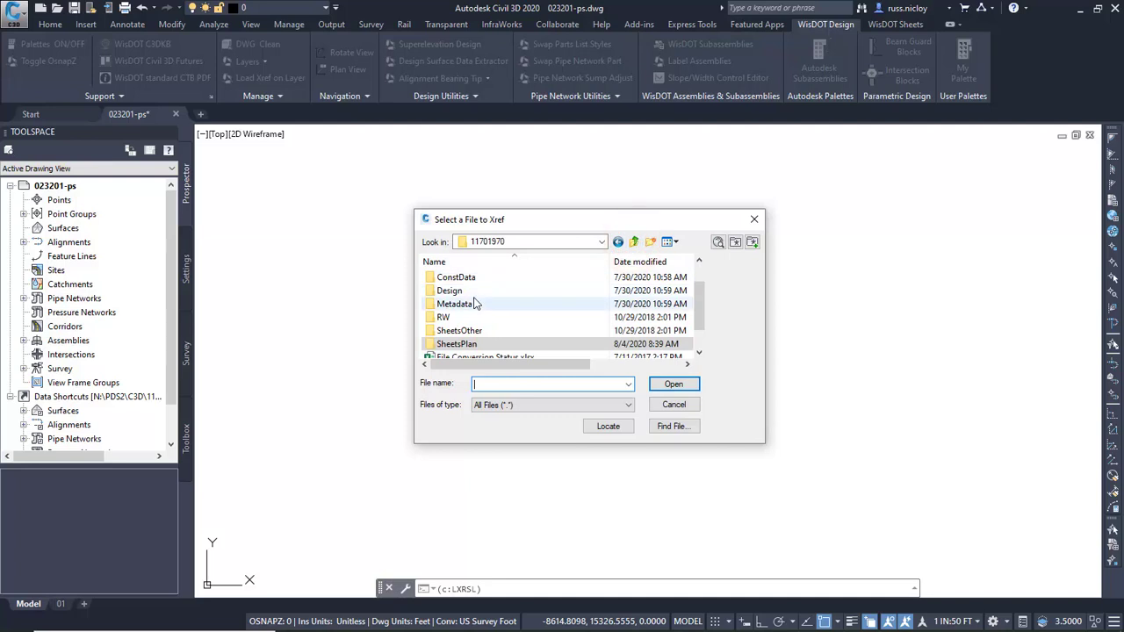
double_click(453, 290)
scroll(492, 325, down, 2)
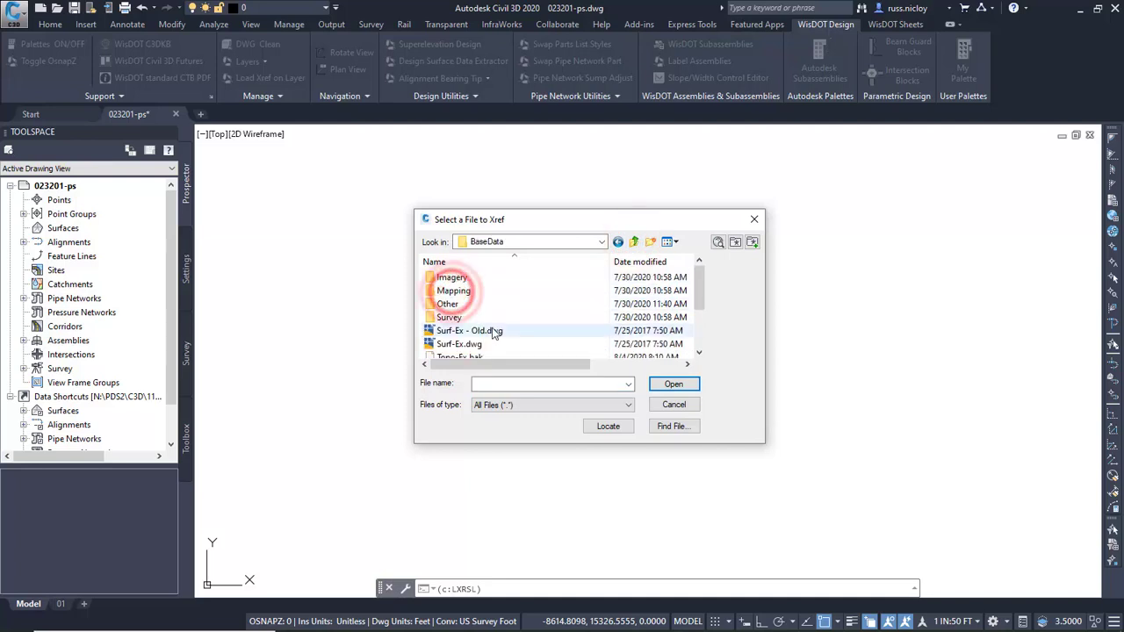
click(461, 304)
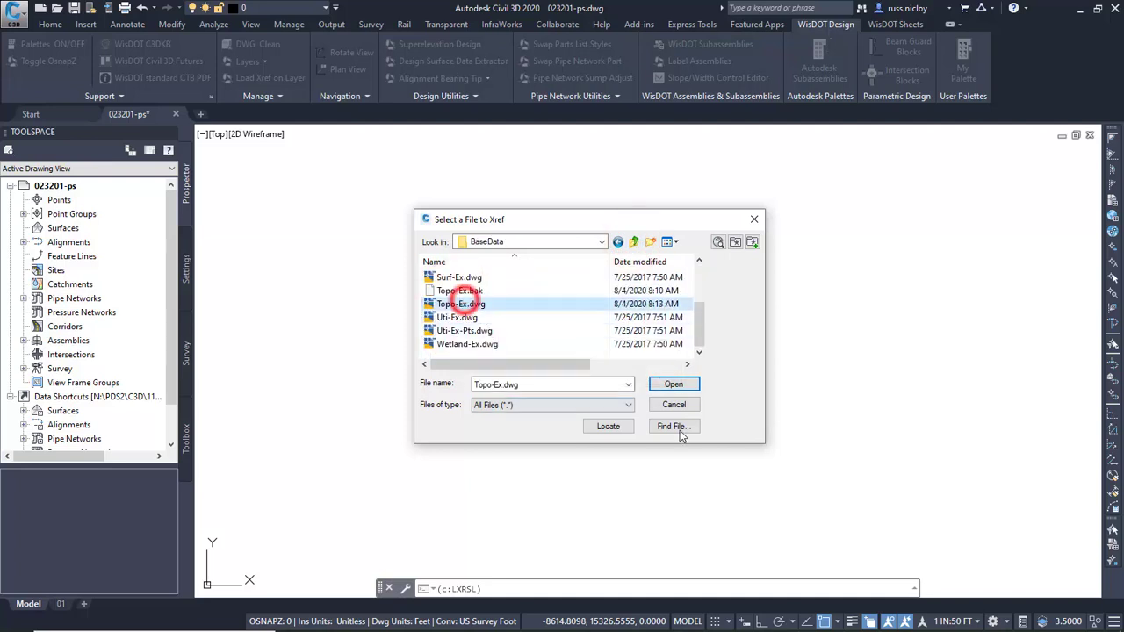
click(676, 385)
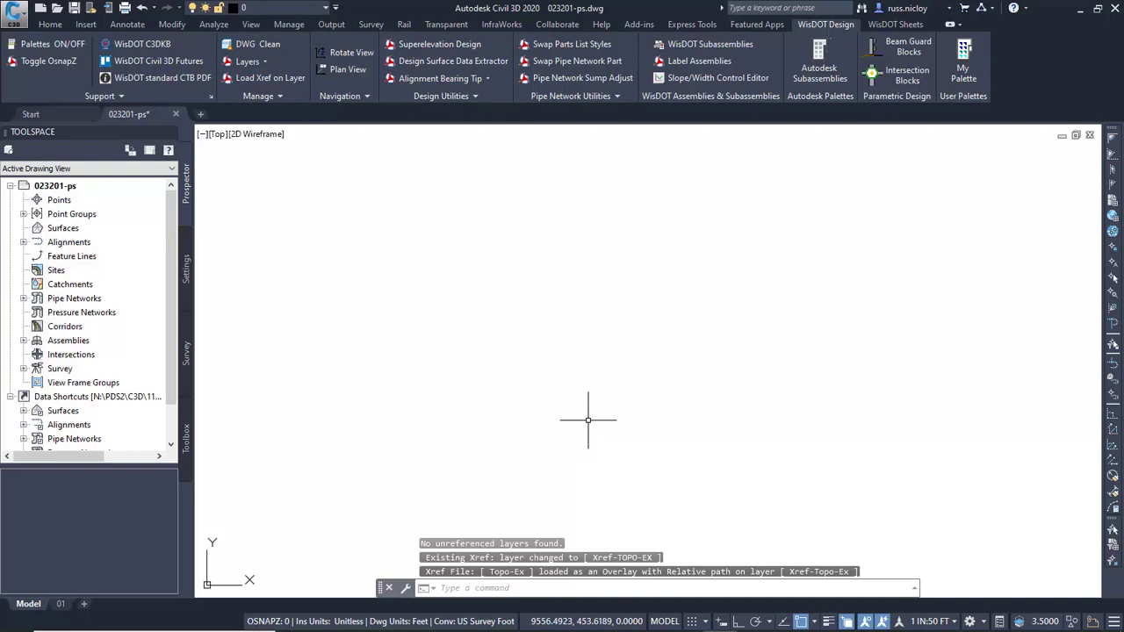
middle_click(600, 304)
middle_click(600, 305)
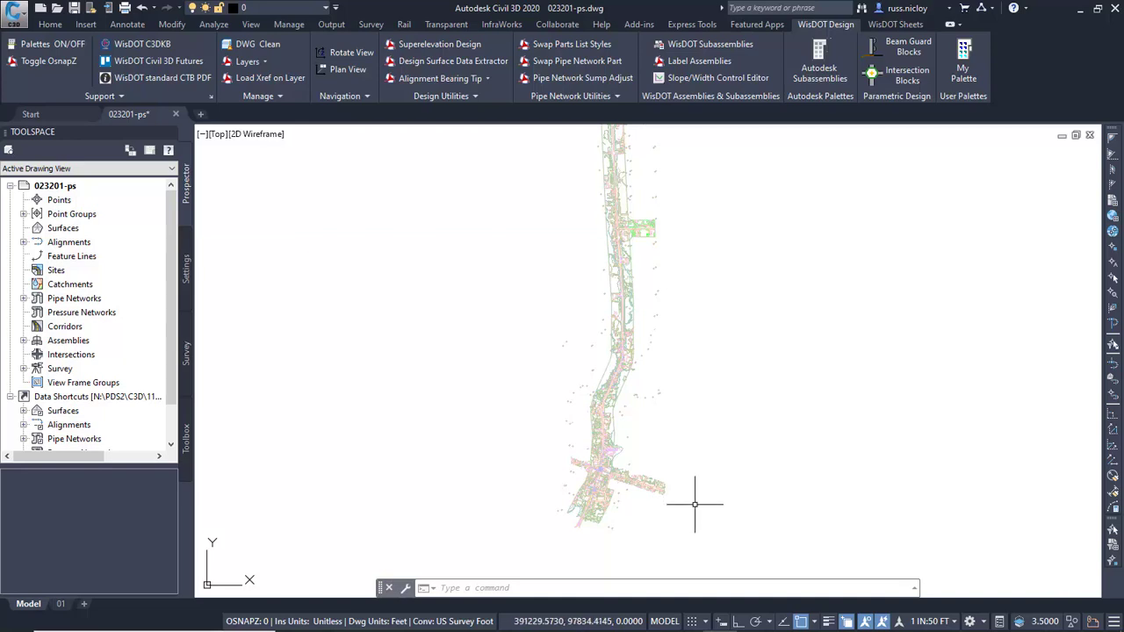
Create a reference to the Exist surface from the data shortcuts, using the EX Border surface style.
click(893, 24)
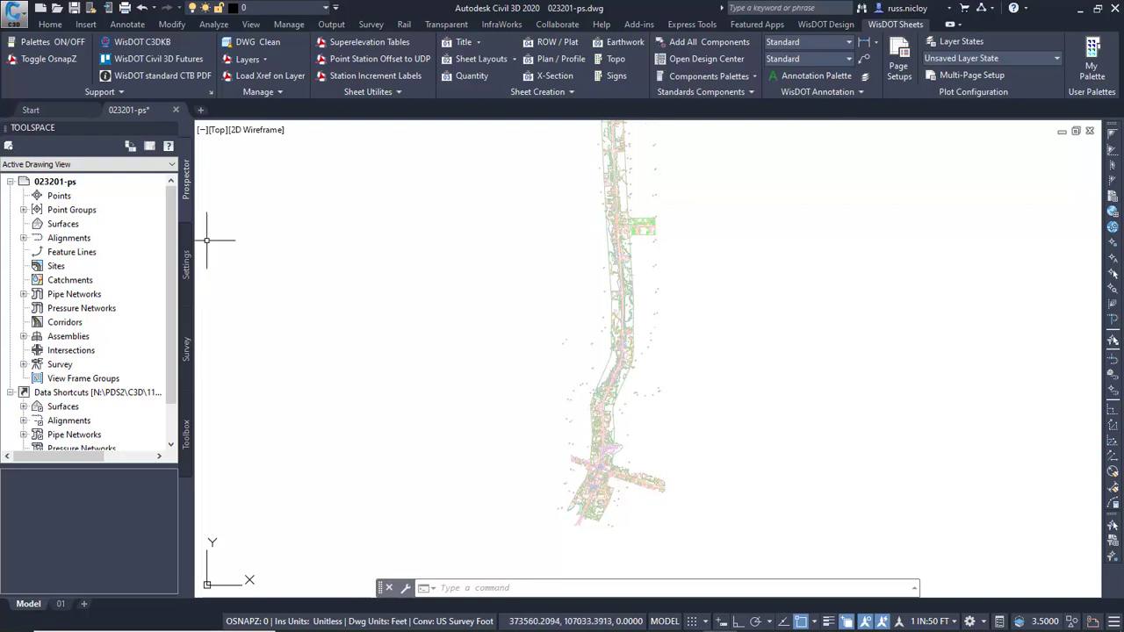
scroll(168, 209, down, 1)
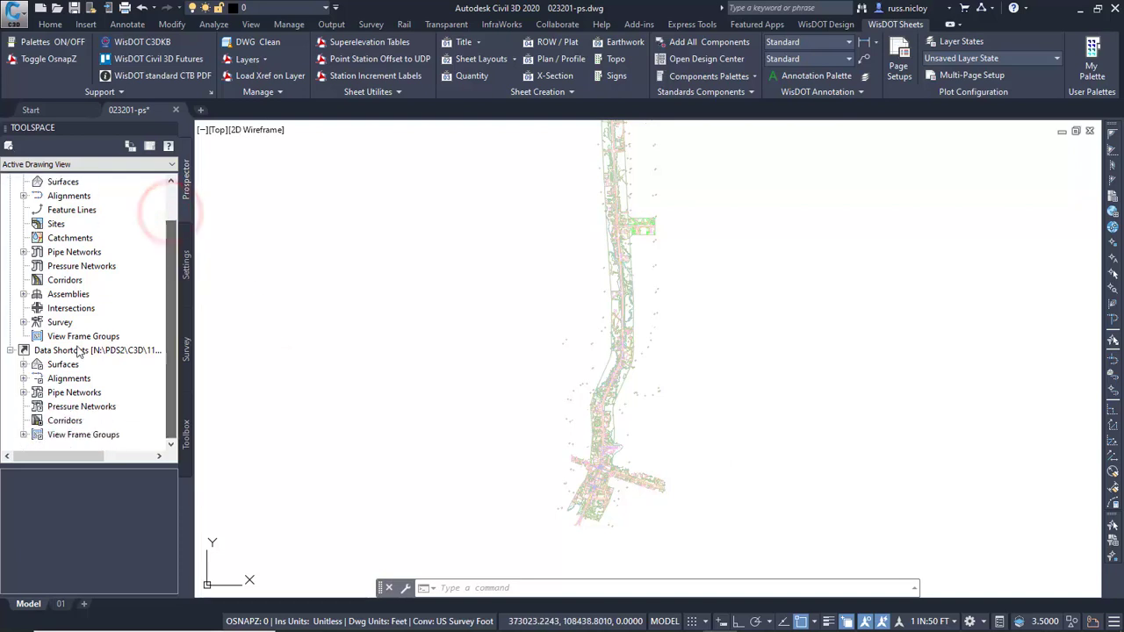
click(23, 364)
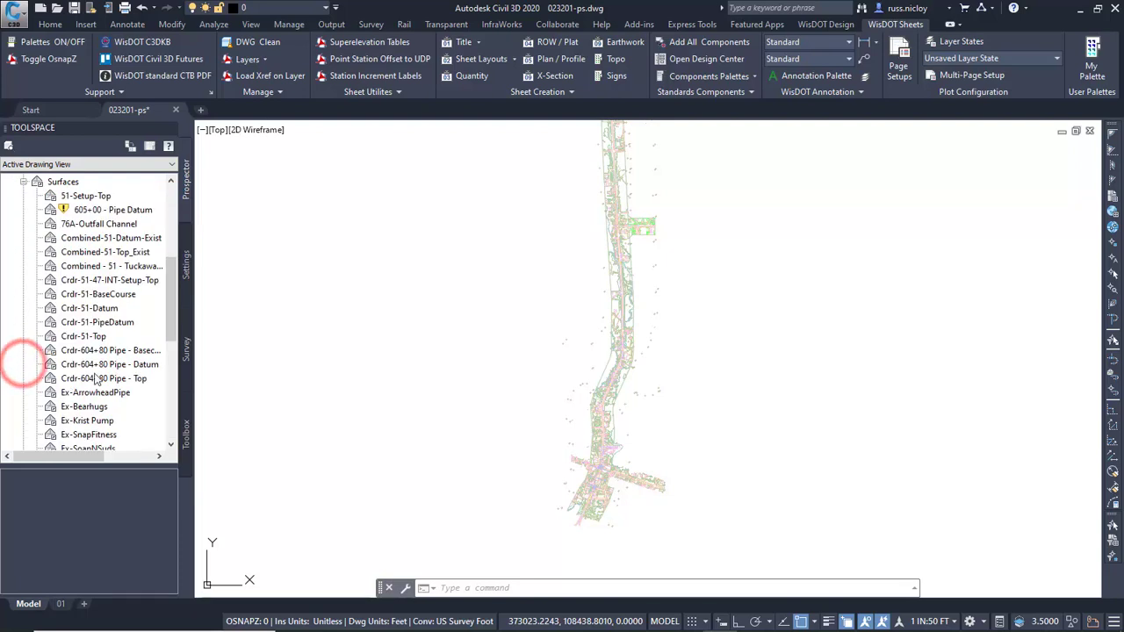
scroll(19, 363, up, 1)
scroll(131, 351, down, 3)
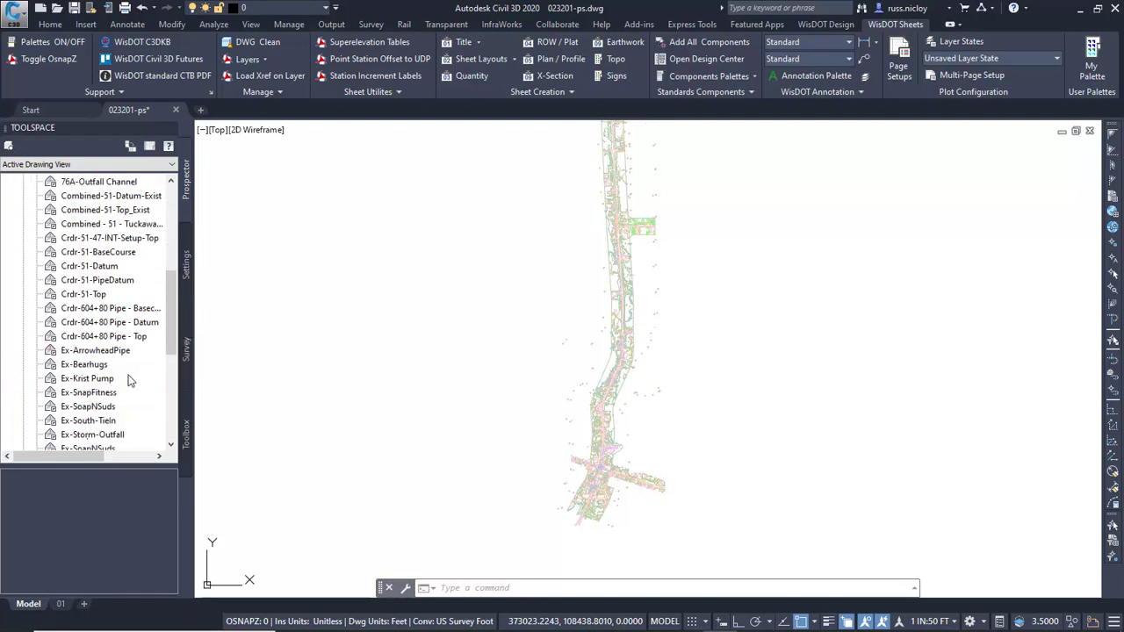
scroll(68, 438, down, 1)
right_click(70, 394)
click(119, 403)
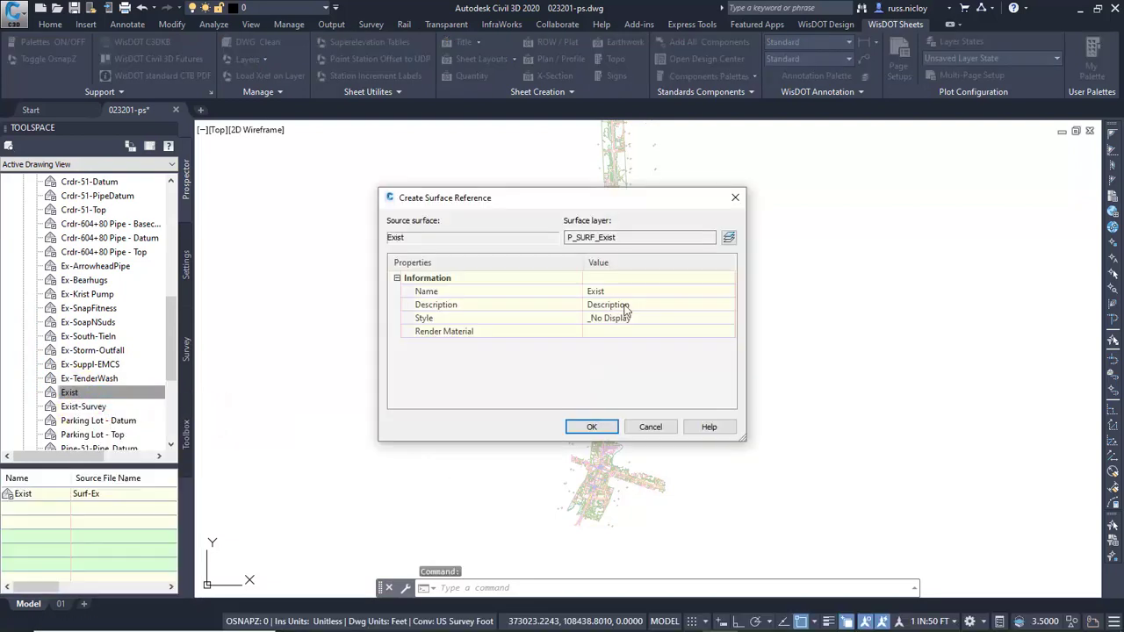
click(667, 320)
click(729, 319)
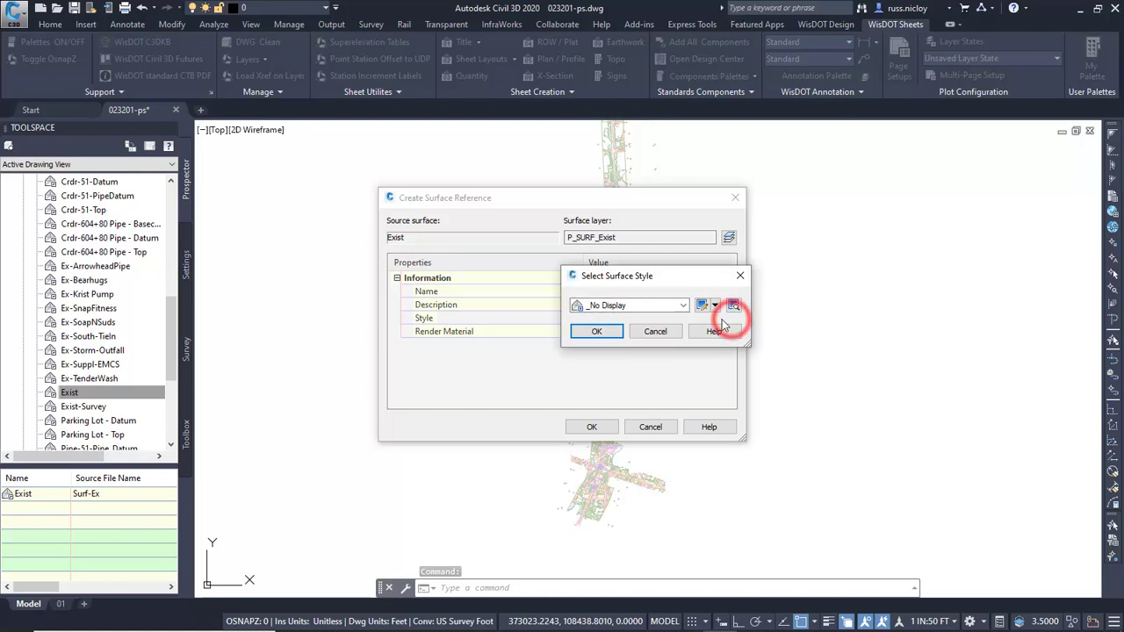
click(684, 305)
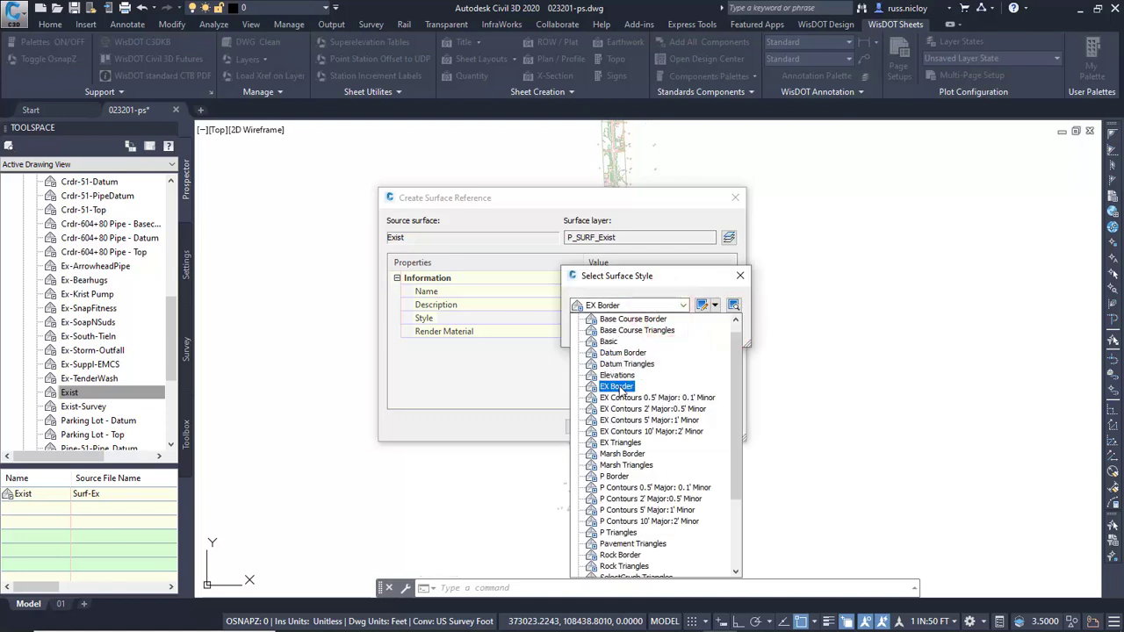
click(617, 386)
click(598, 333)
click(592, 426)
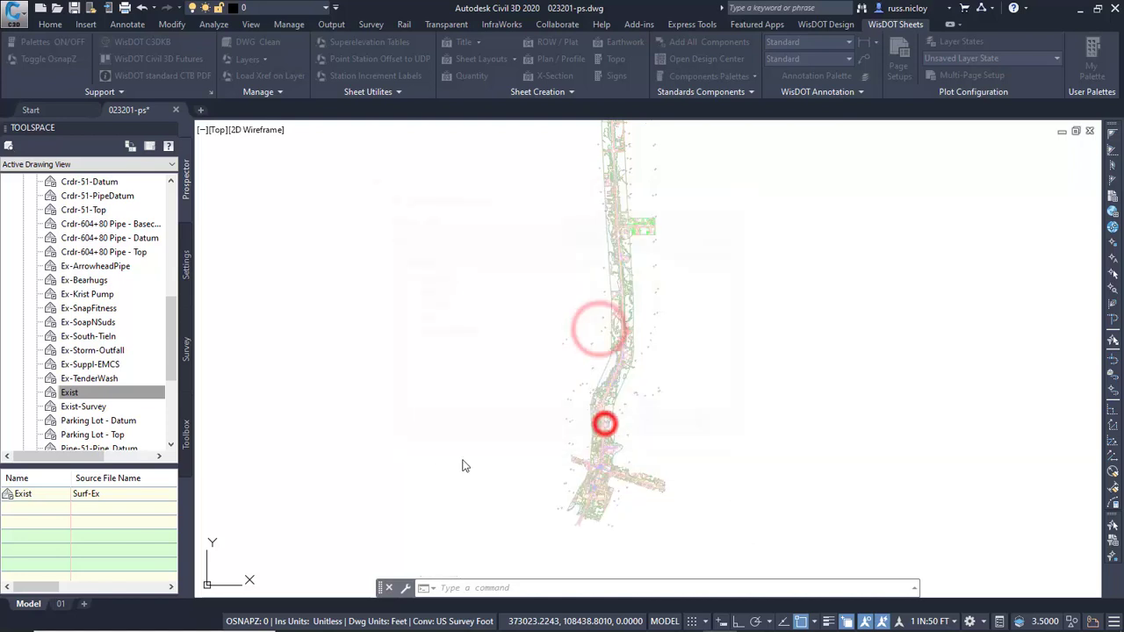
Create a reference to the Rfnt-51-Top surface from the data shortcuts, using the P Border surface style.
click(87, 392)
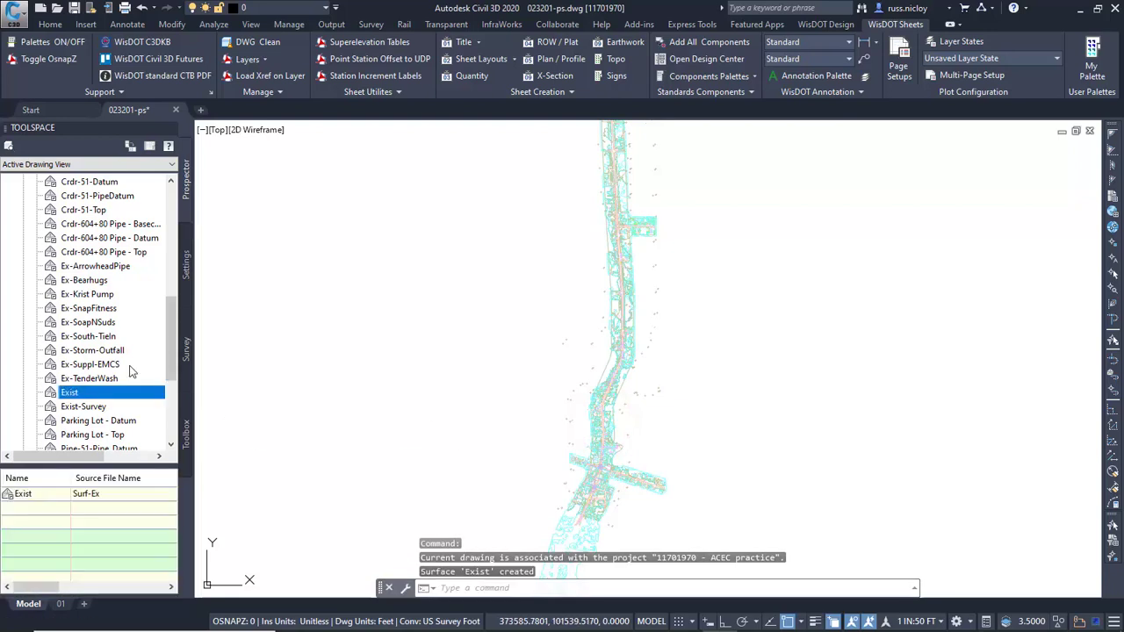
scroll(129, 371, down, 3)
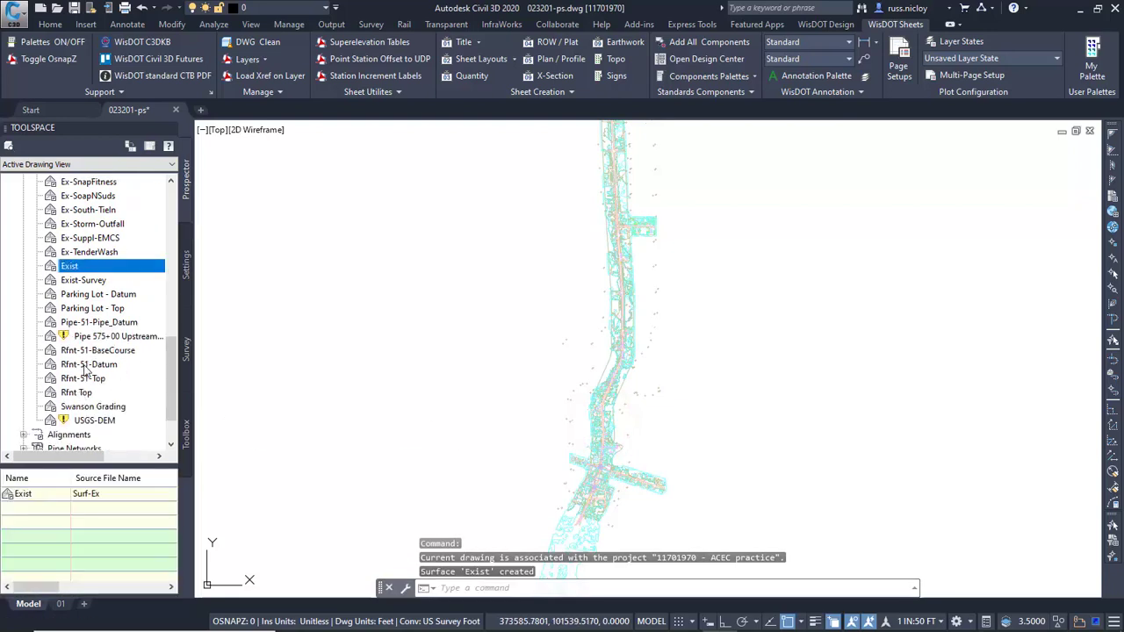
click(77, 379)
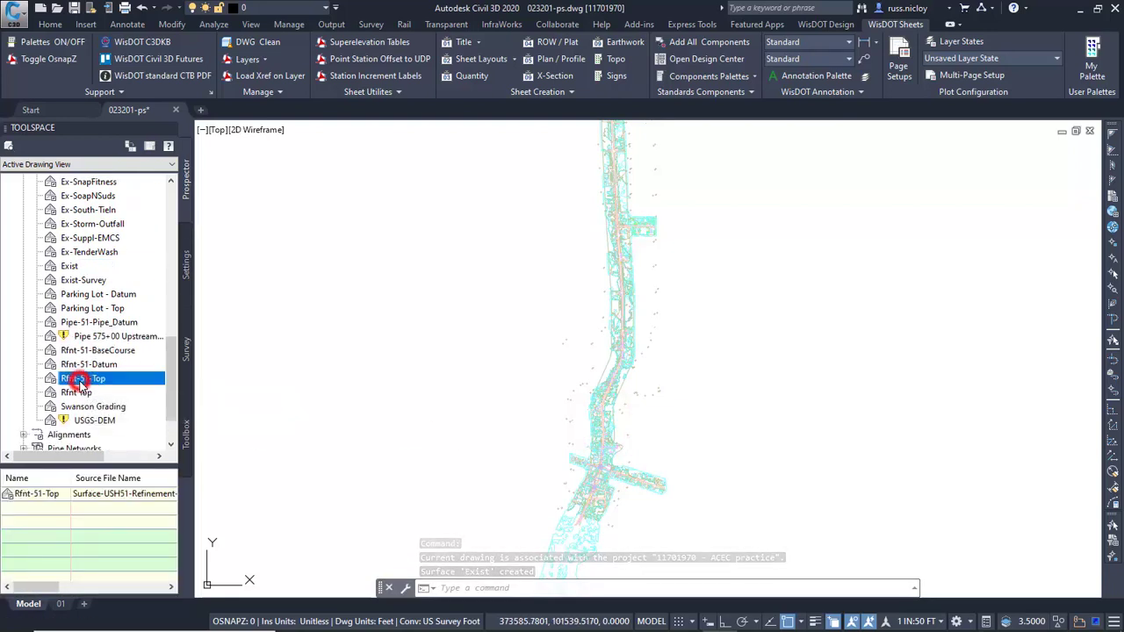
right_click(93, 379)
click(140, 386)
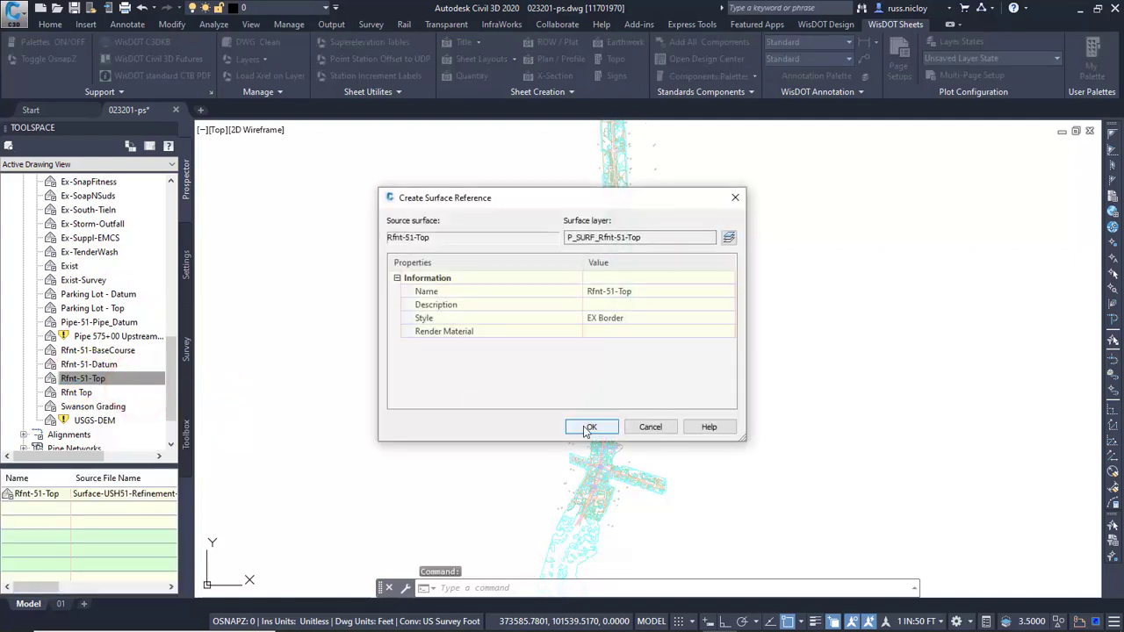
click(630, 319)
click(729, 317)
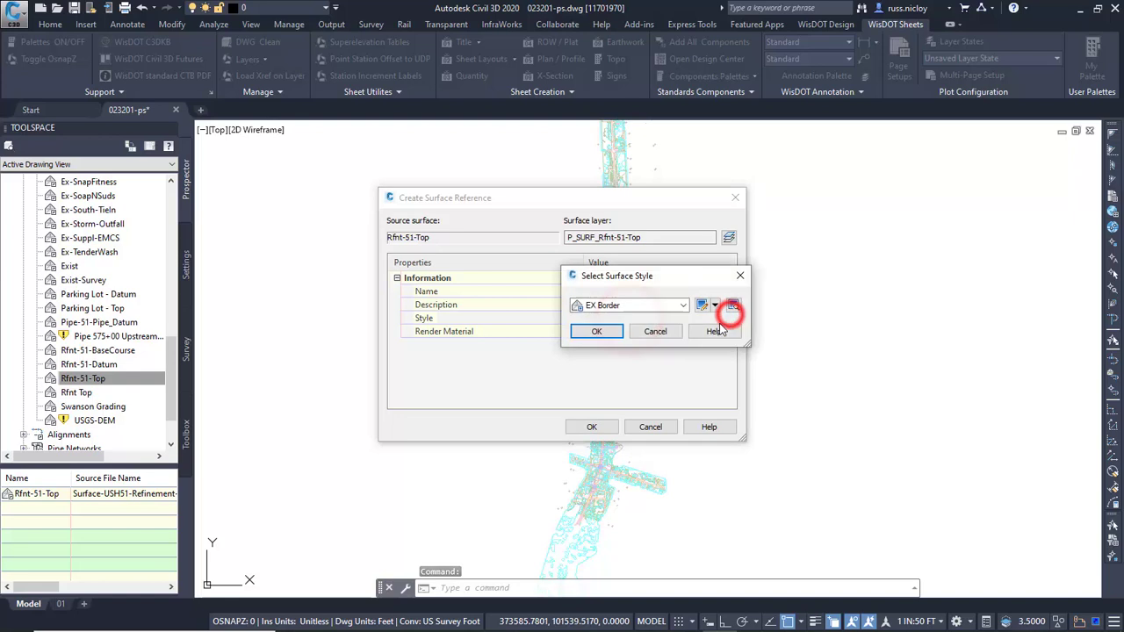
click(668, 304)
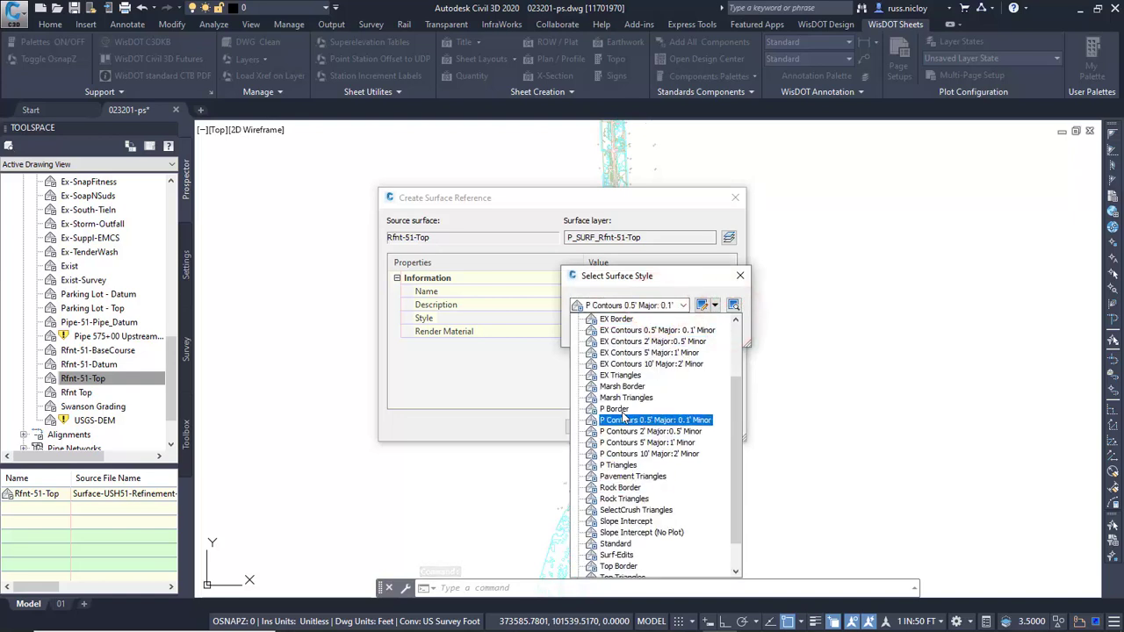
click(614, 409)
click(602, 331)
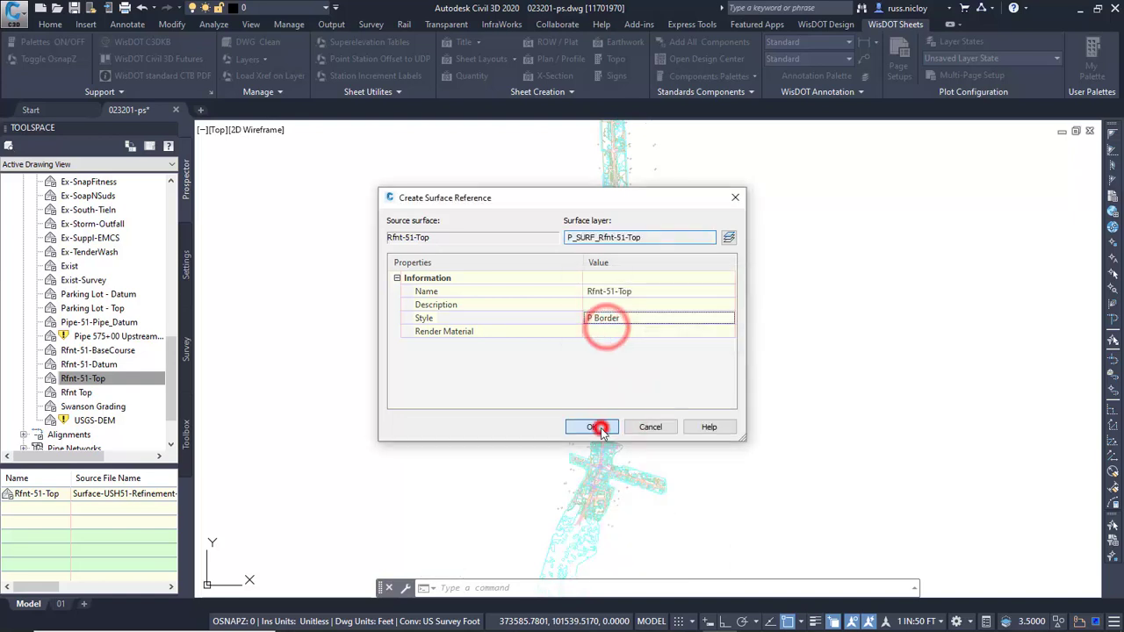
click(596, 427)
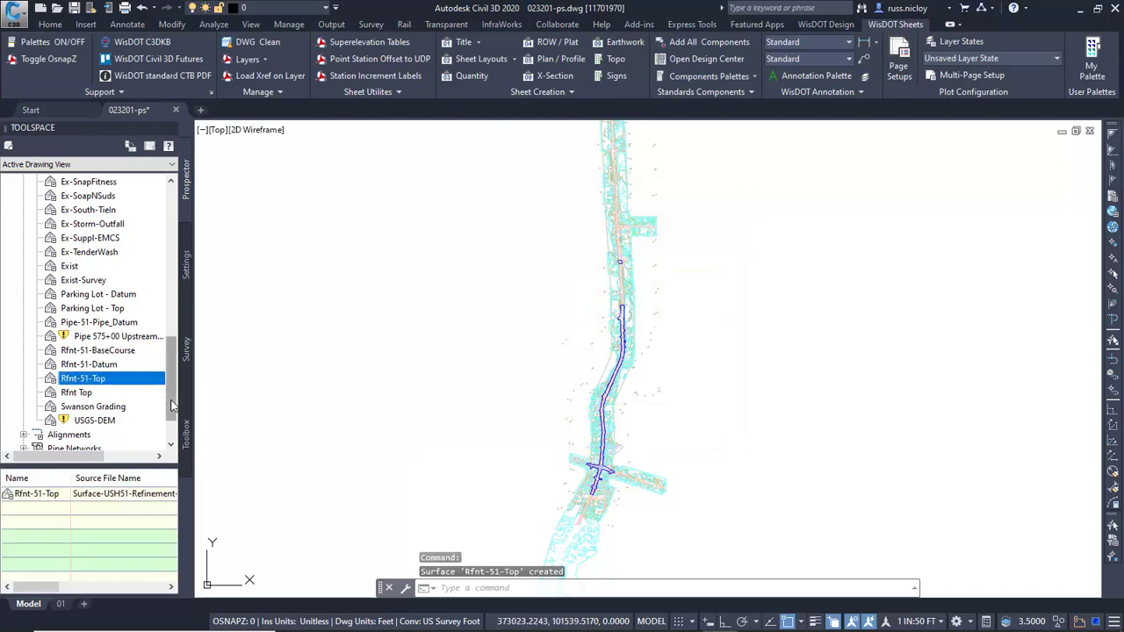
Create a reference to centerline alignment 51 from the data shortcuts, accepting the offered style and label set.
drag(170, 383, 170, 400)
click(23, 379)
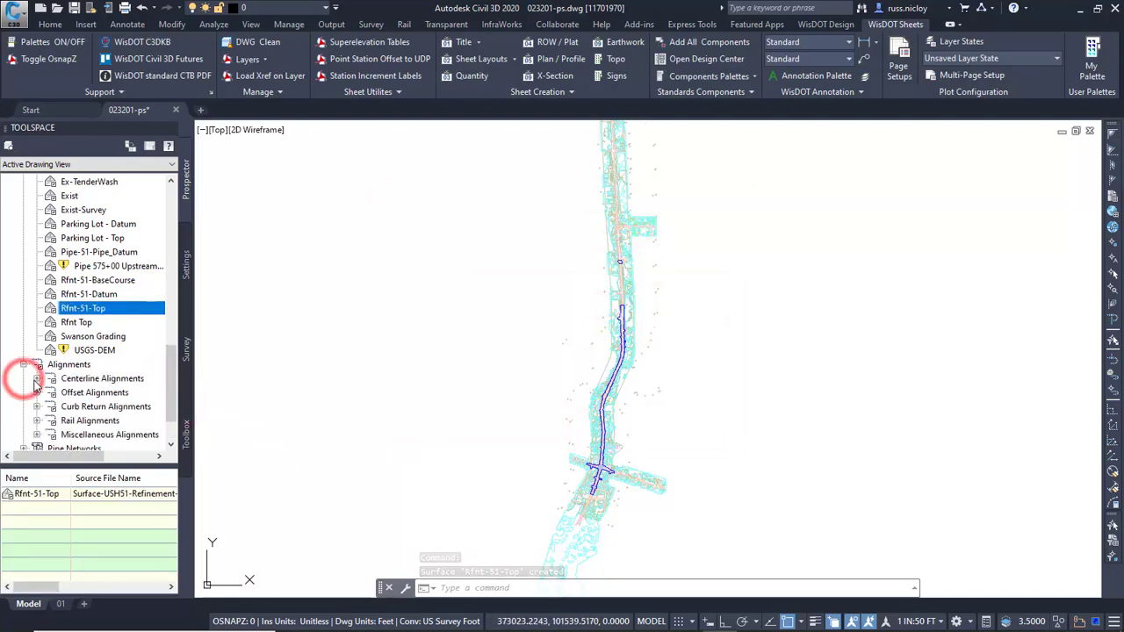
click(37, 378)
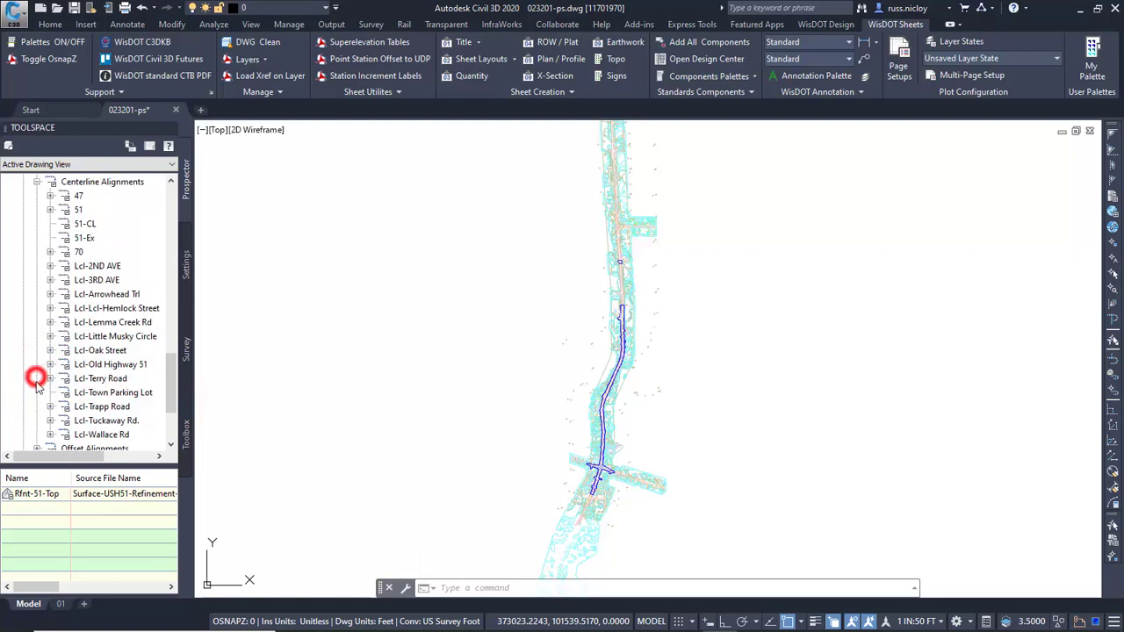
click(78, 197)
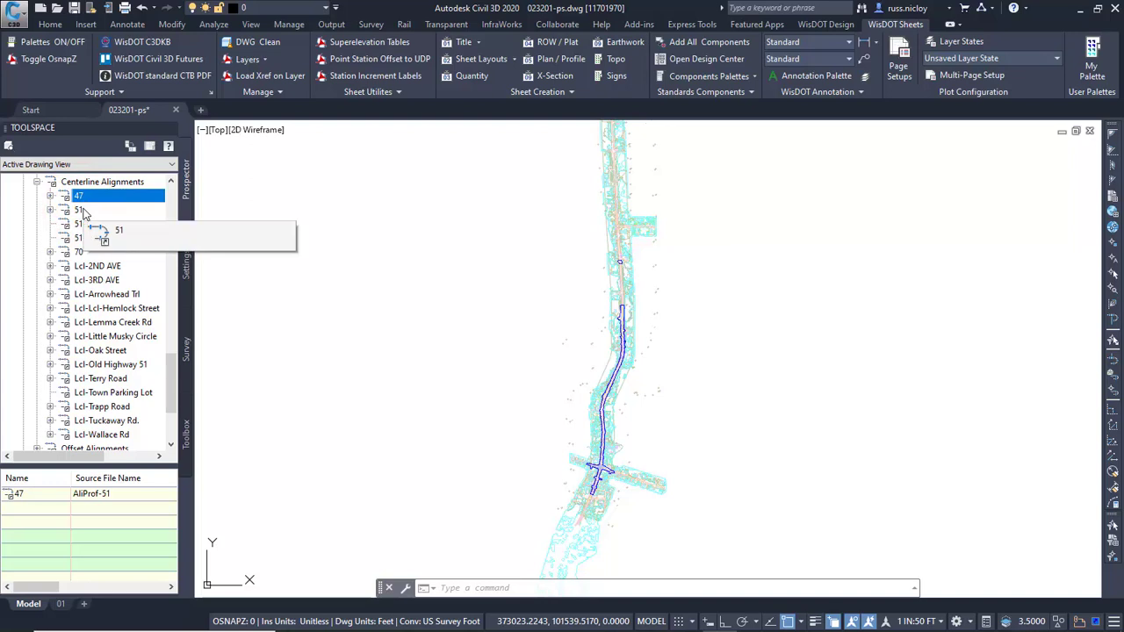
click(84, 210)
right_click(83, 211)
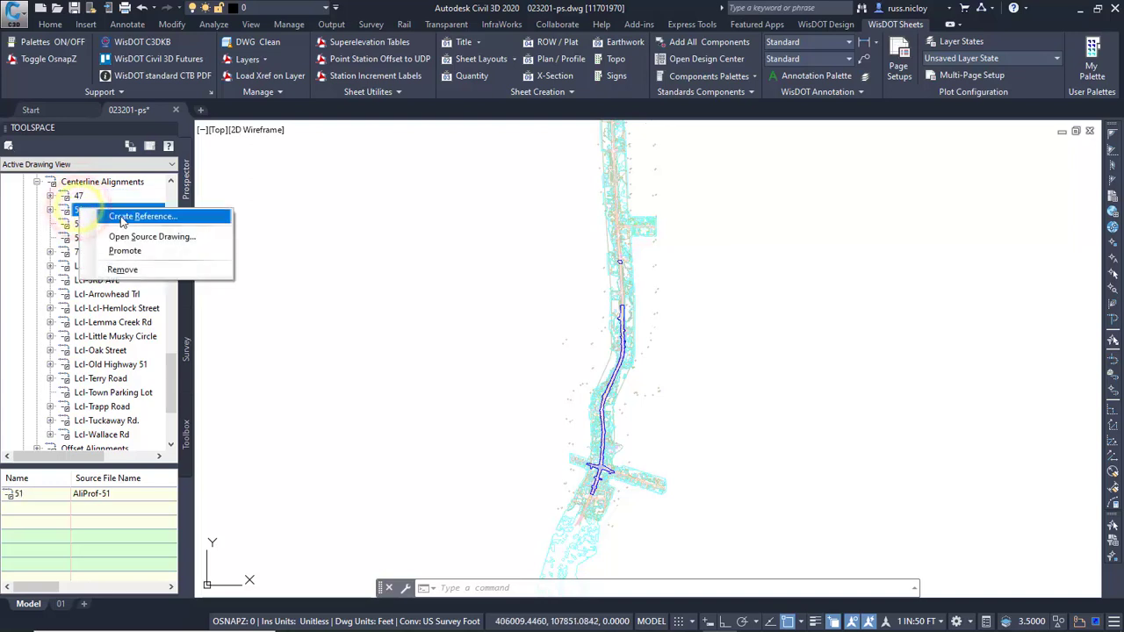
click(120, 215)
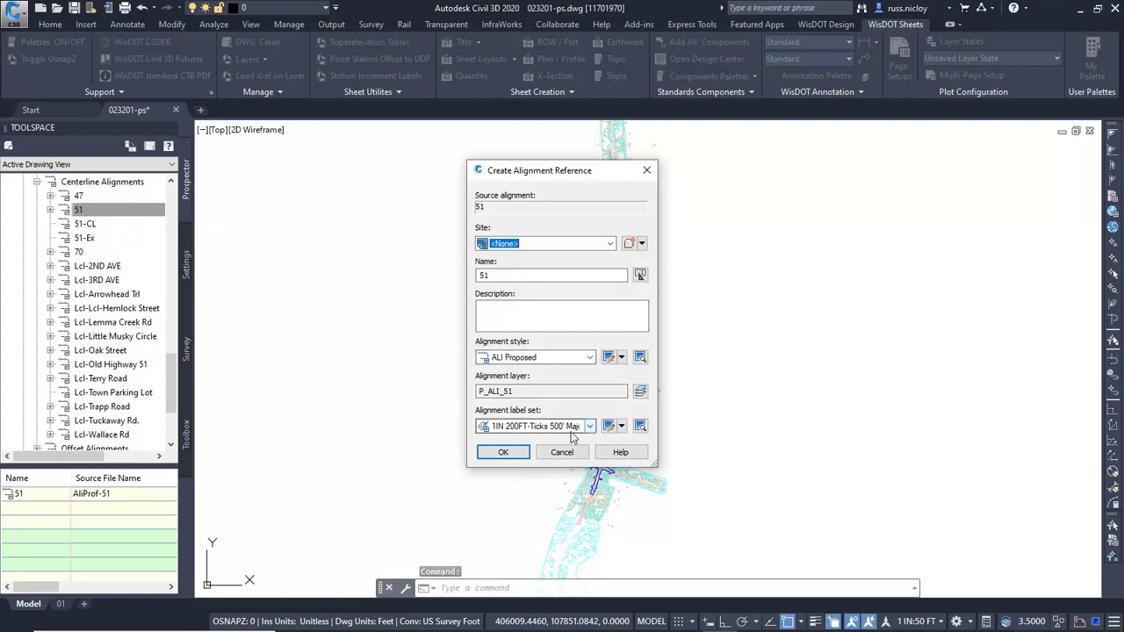
click(505, 453)
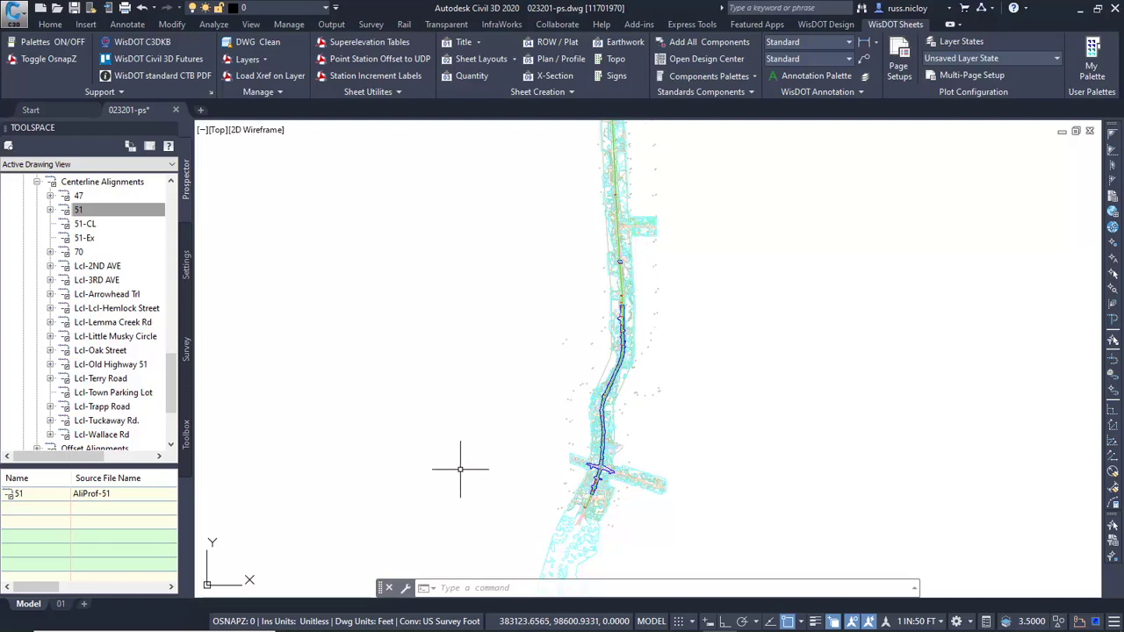
Collapse the alignment and surface data shortcut lists and check the Corridors data shortcuts.
scroll(53, 274, up, 3)
click(38, 308)
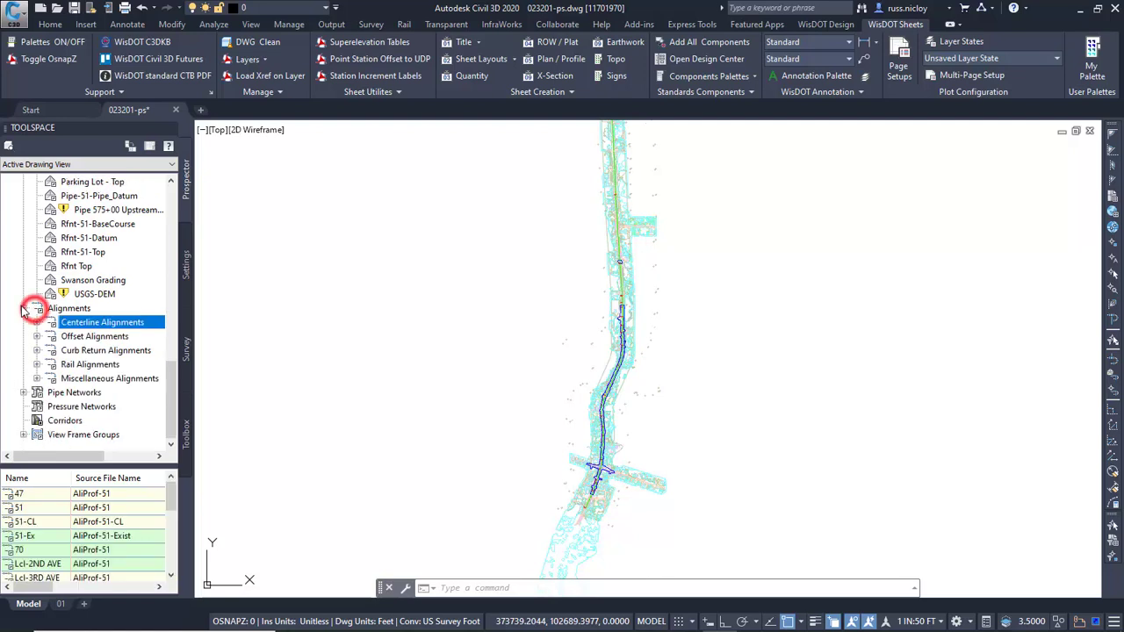
click(23, 302)
scroll(24, 290, up, 10)
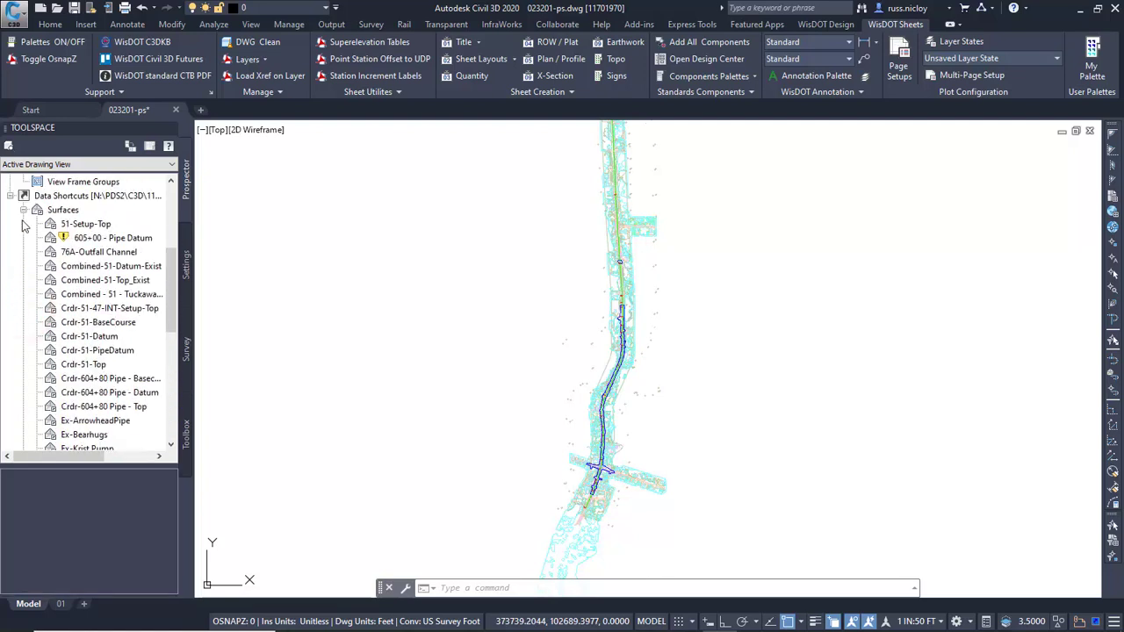
click(23, 211)
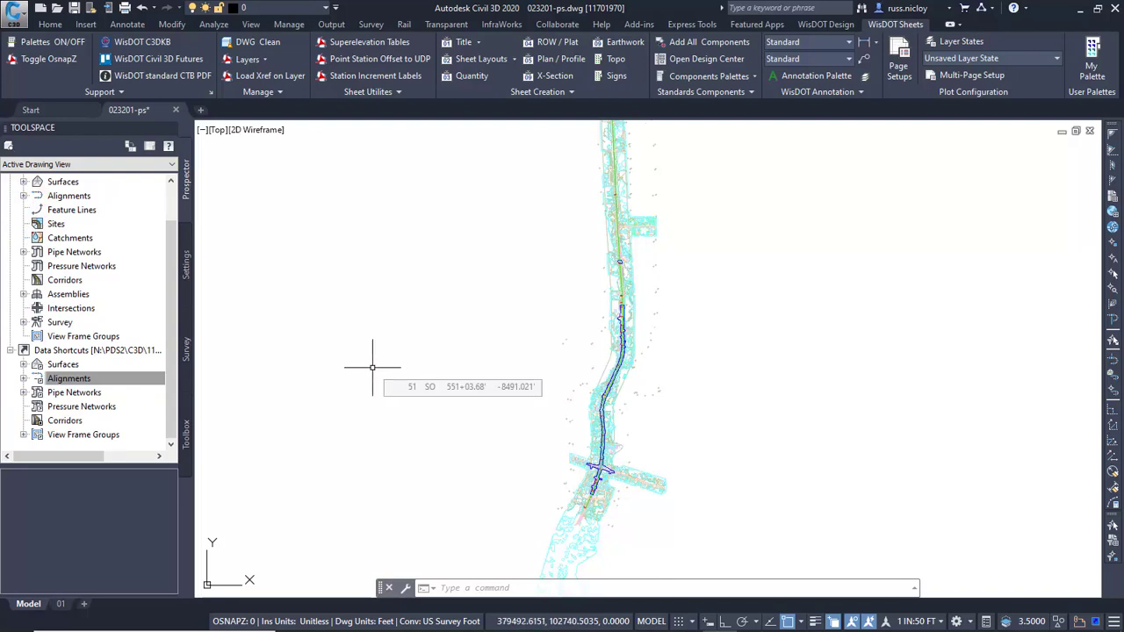
click(57, 421)
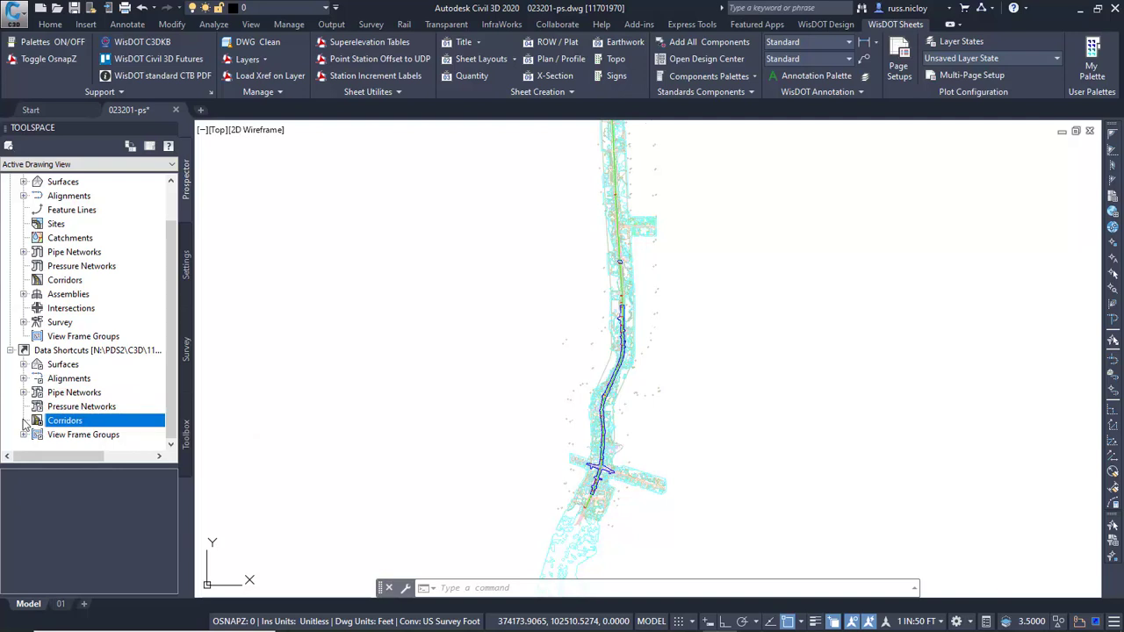
click(314, 347)
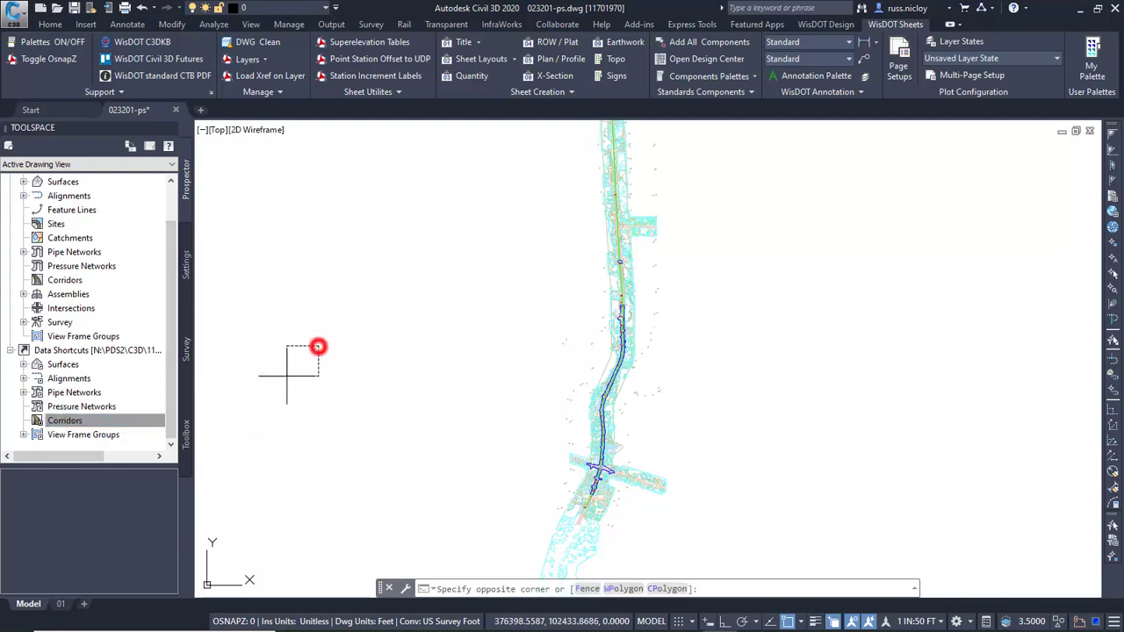
click(287, 379)
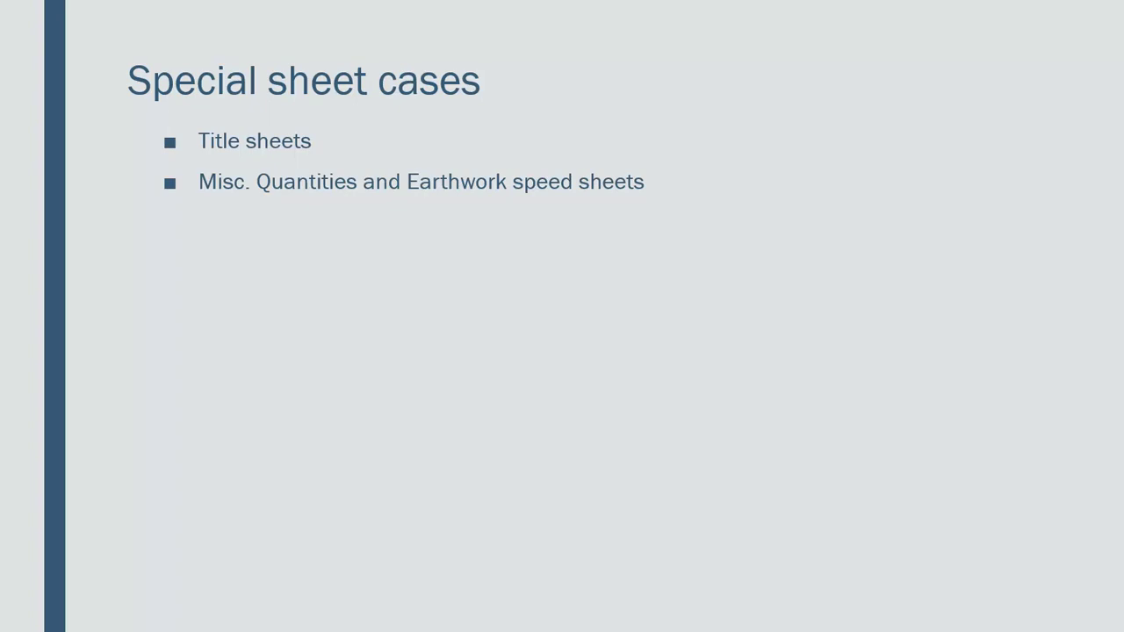
key(Right)
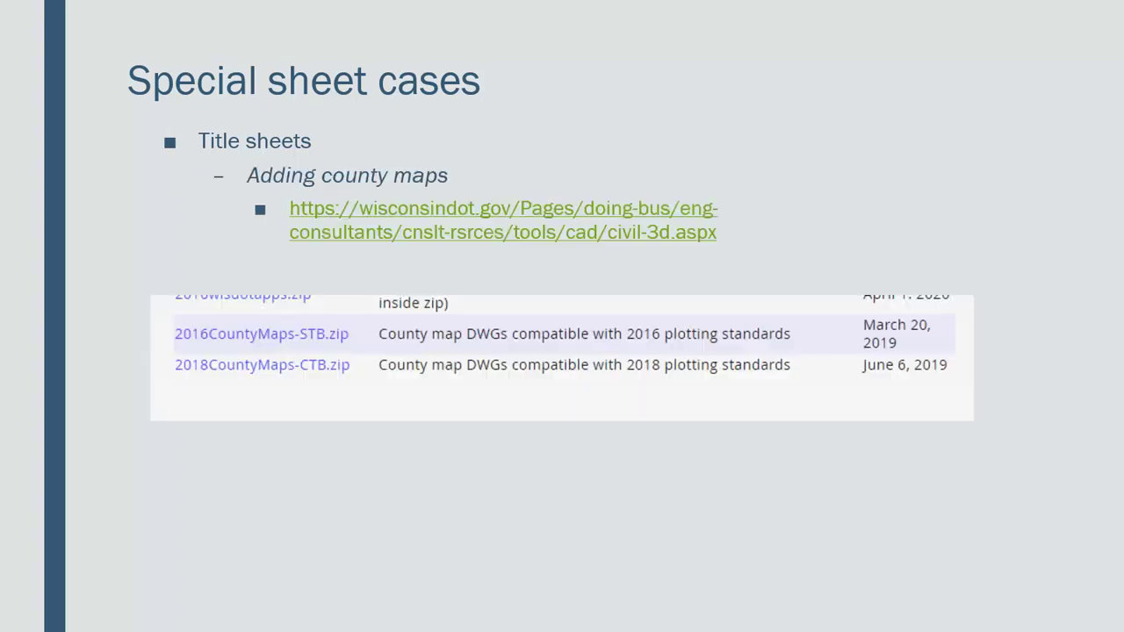
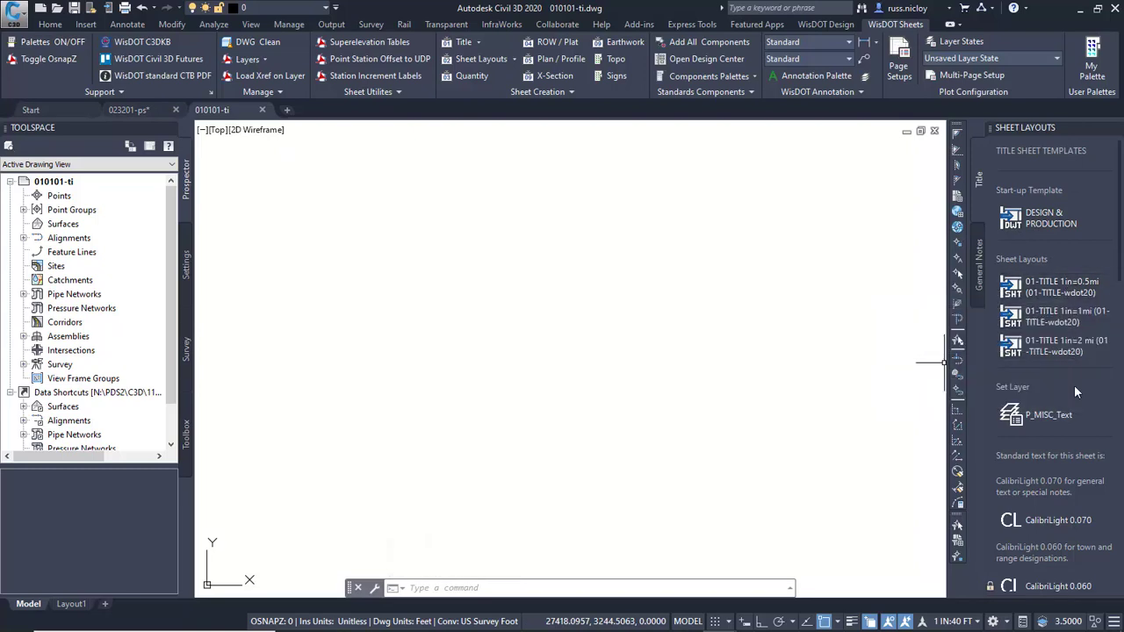
Create the 1in=1mi title sheet layout, name it 01, and return to model space.
click(1087, 321)
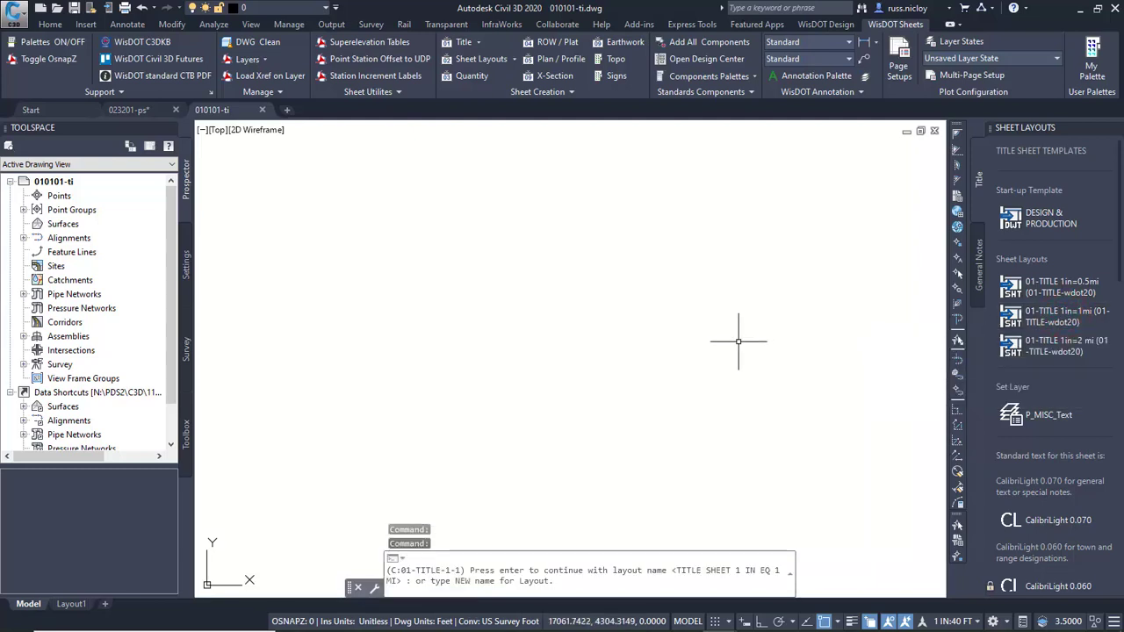
text(01)
key(Return)
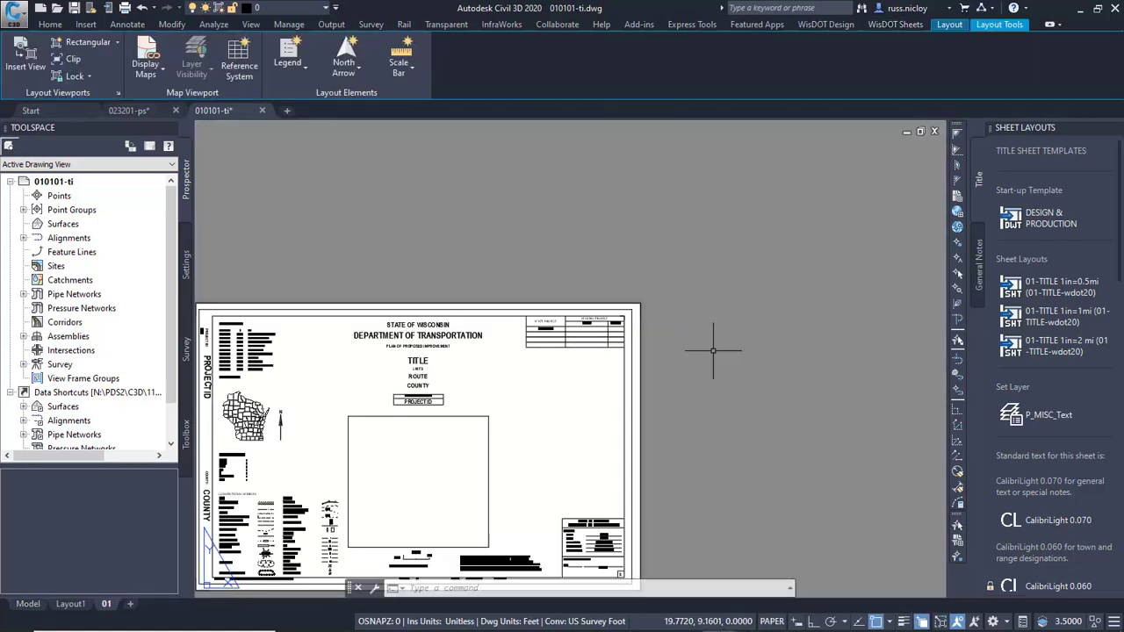
click(28, 604)
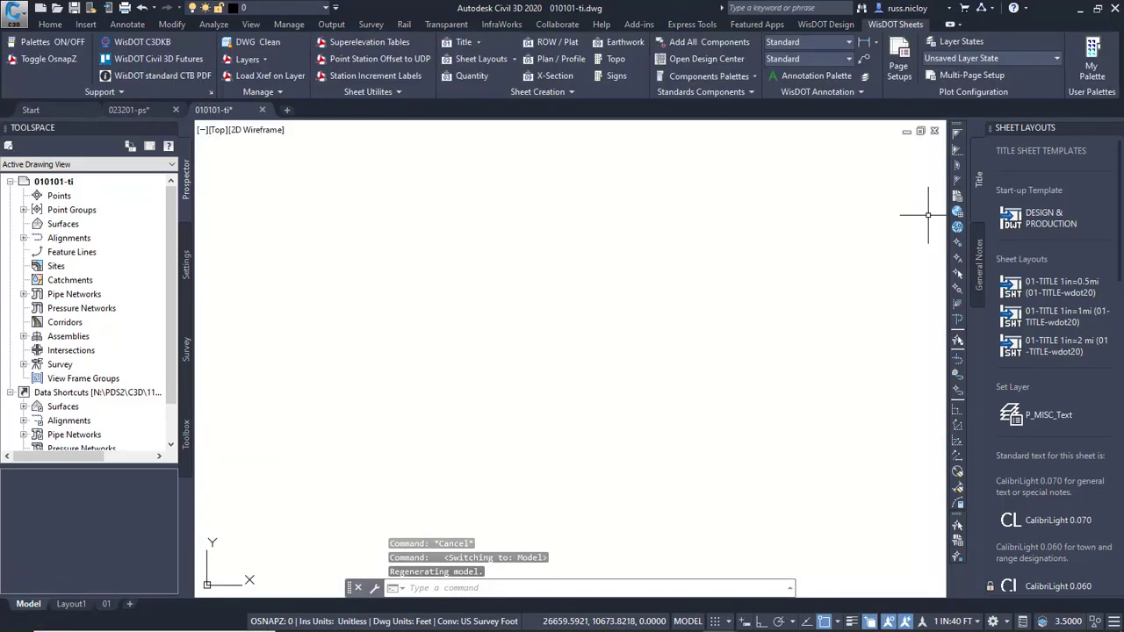
Switch to the browser and examine the county map downloads on the WisDOT Civil 3D file descriptions page, then return to the drawing.
drag(1123, 145, 384, 35)
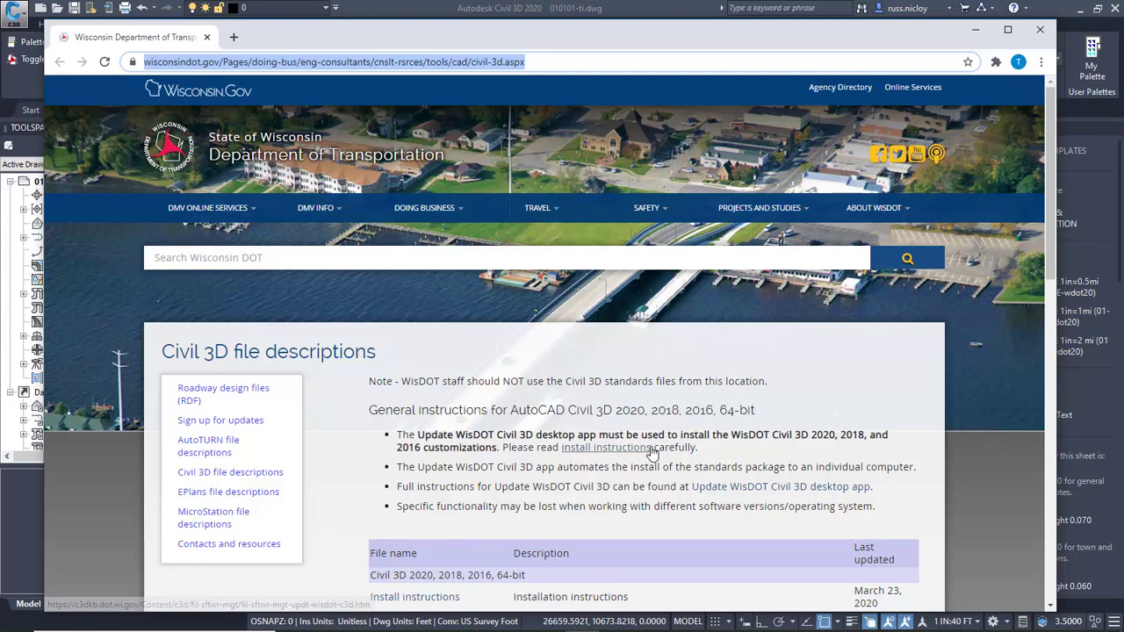
scroll(738, 375, down, 3)
scroll(686, 235, down, 2)
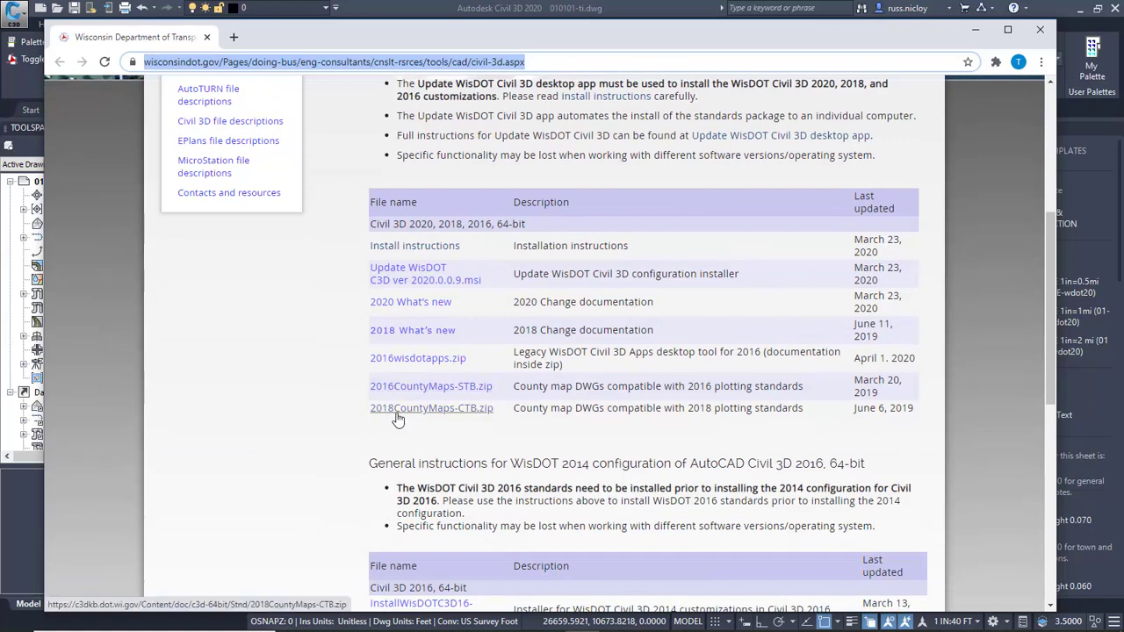
click(975, 30)
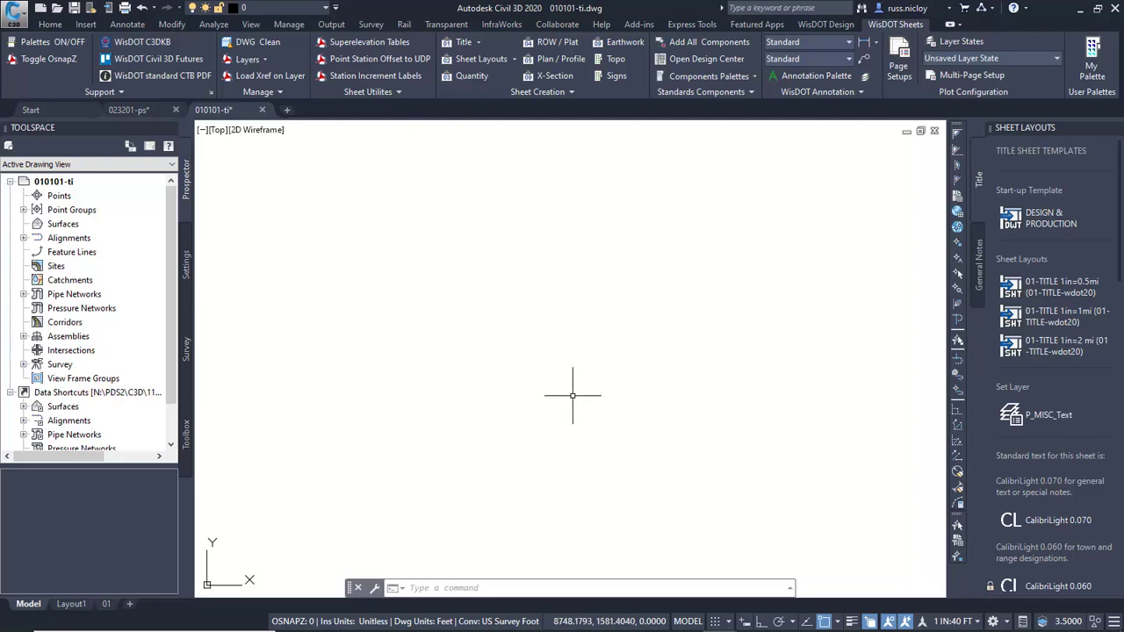
Load the VILAS county map from the BaseData Other folder as an xref on its own layer.
click(262, 77)
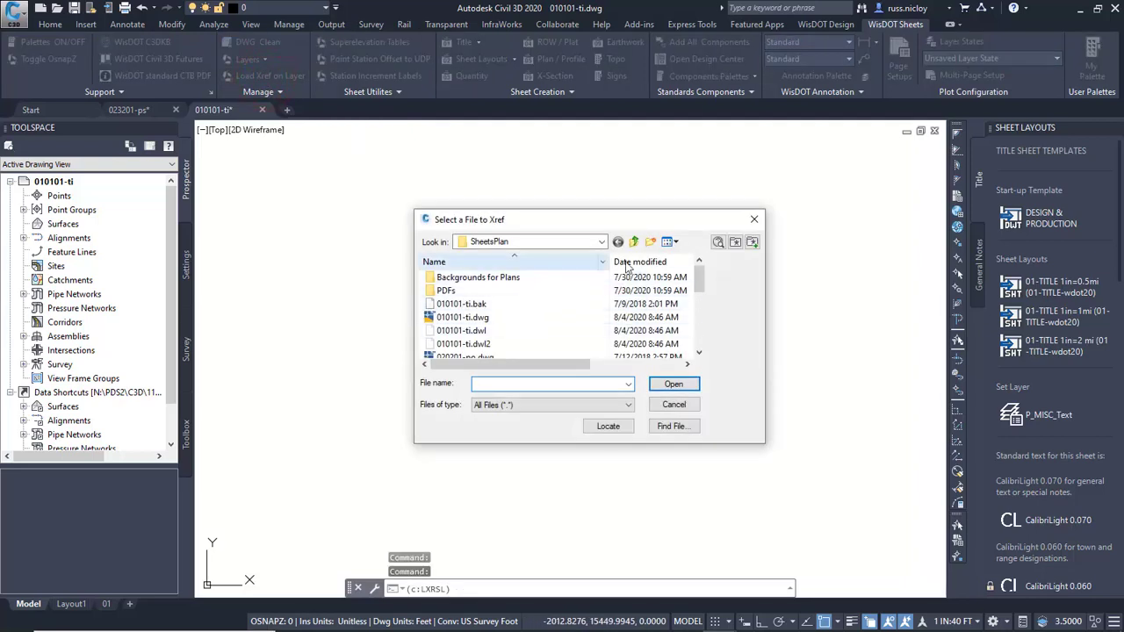
click(634, 242)
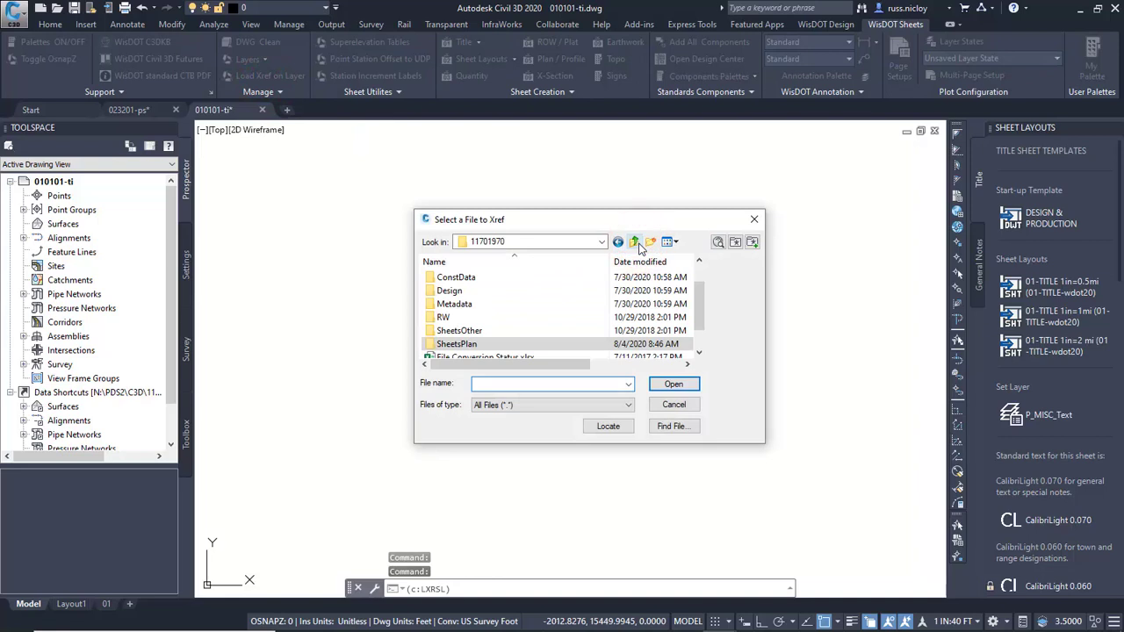
scroll(503, 306, up, 1)
double_click(452, 290)
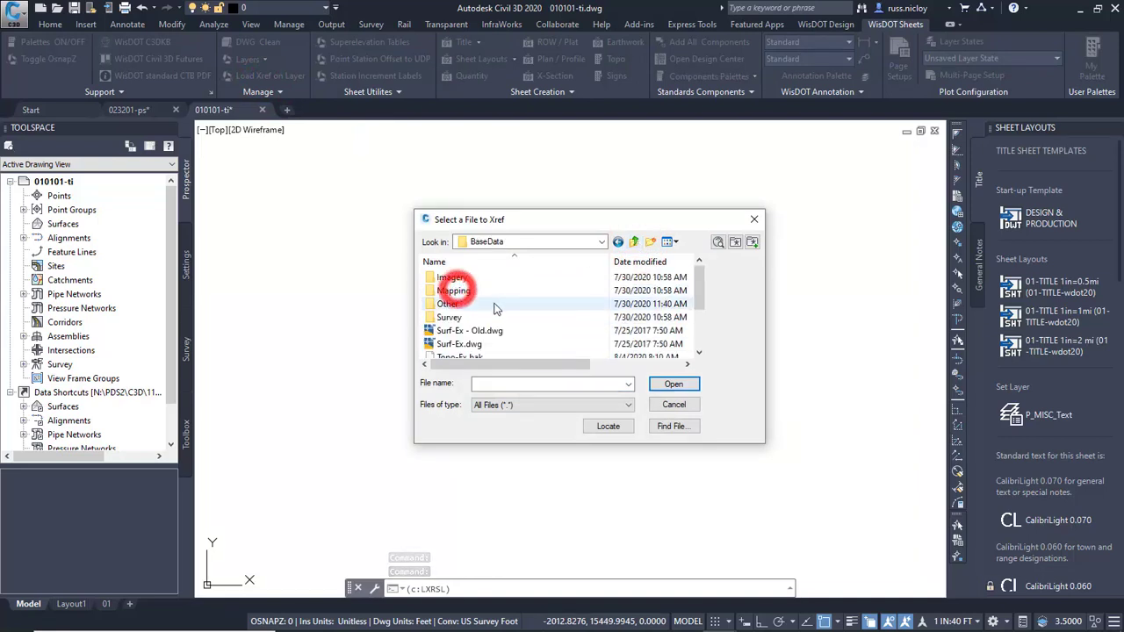
double_click(448, 303)
click(456, 292)
click(682, 386)
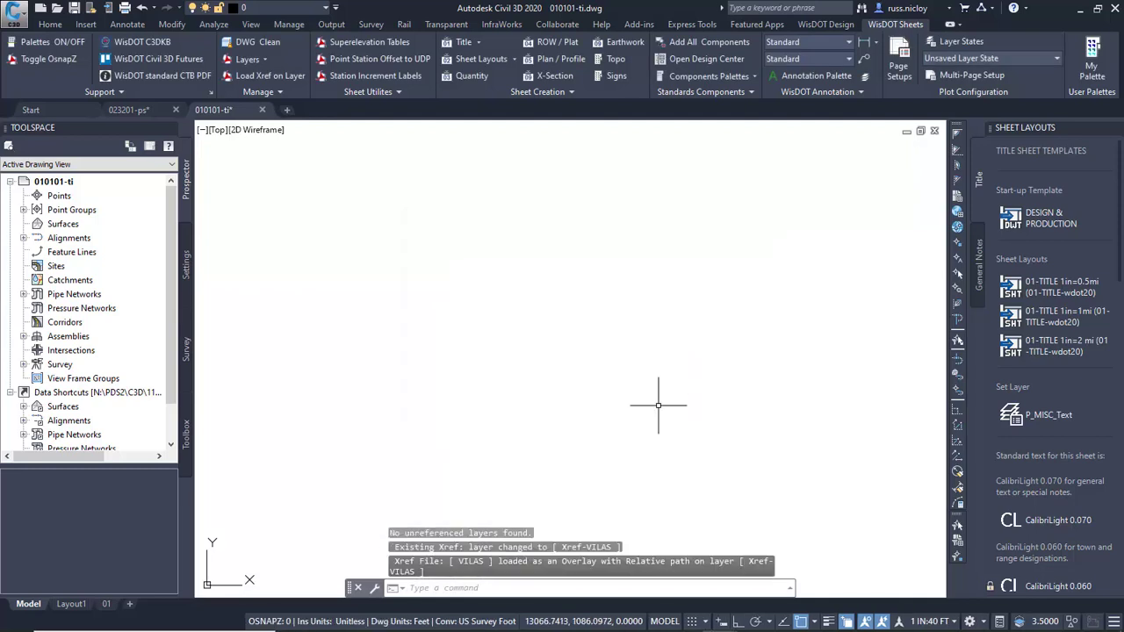
middle_click(646, 377)
middle_click(645, 377)
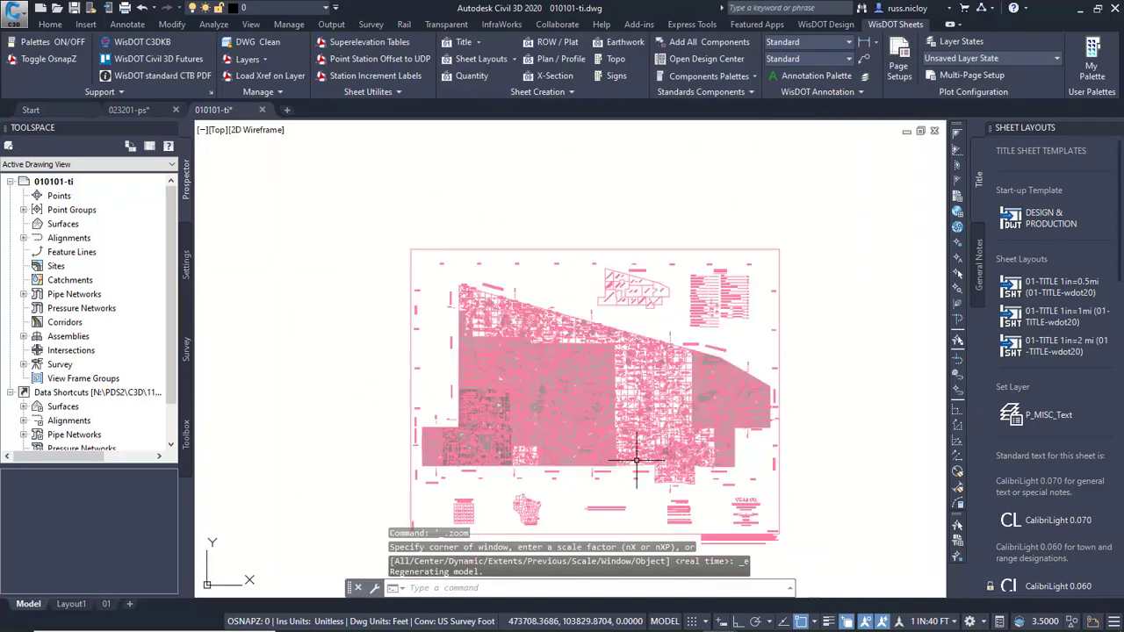
scroll(637, 360, down, 2)
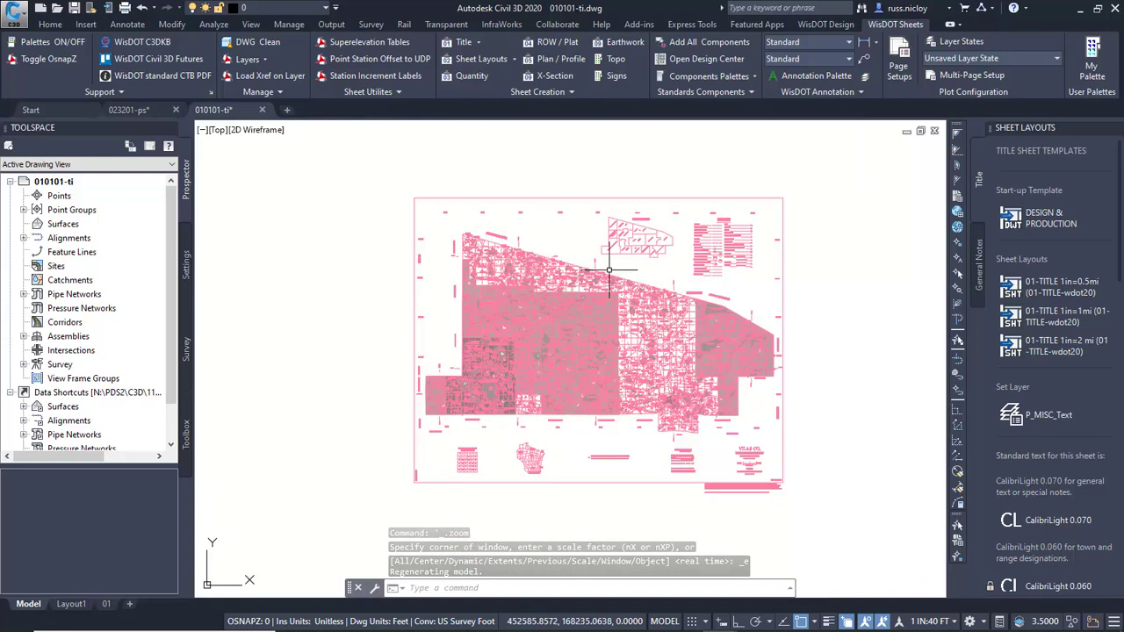
Turn off the county map's sheet border, text block, district inset and section grid layers by picking objects on them.
click(50, 23)
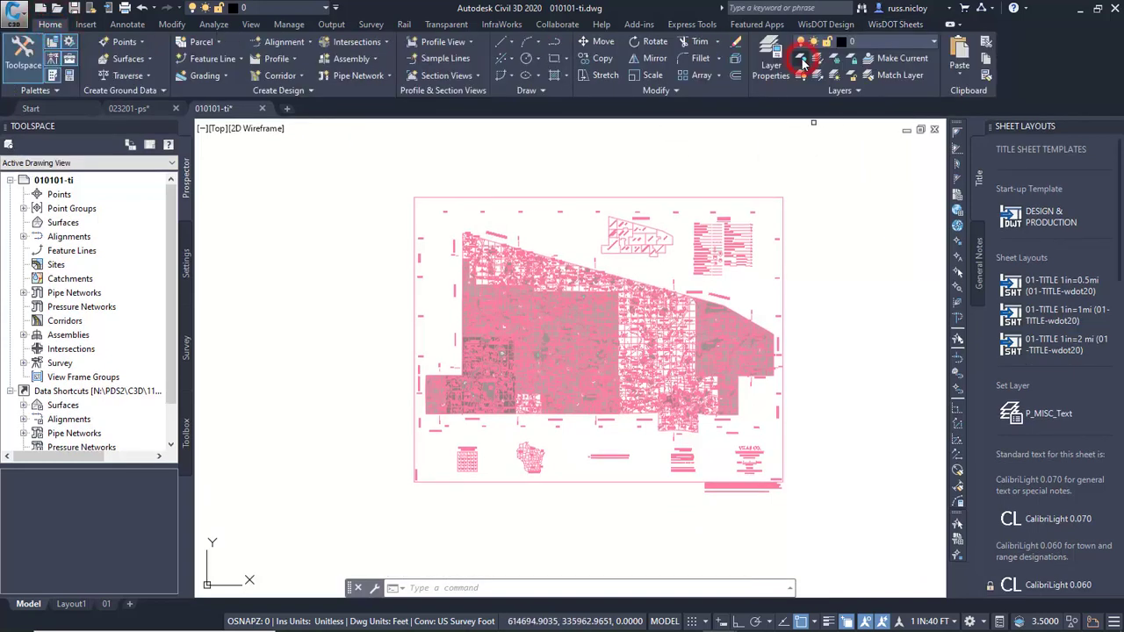
click(801, 60)
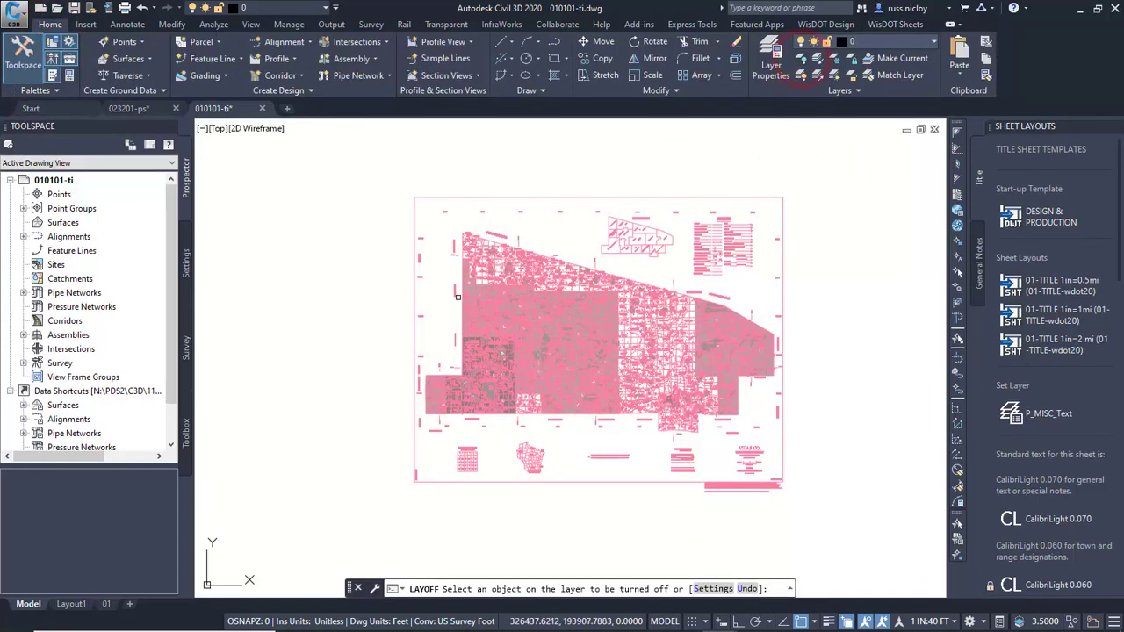
click(415, 306)
click(674, 455)
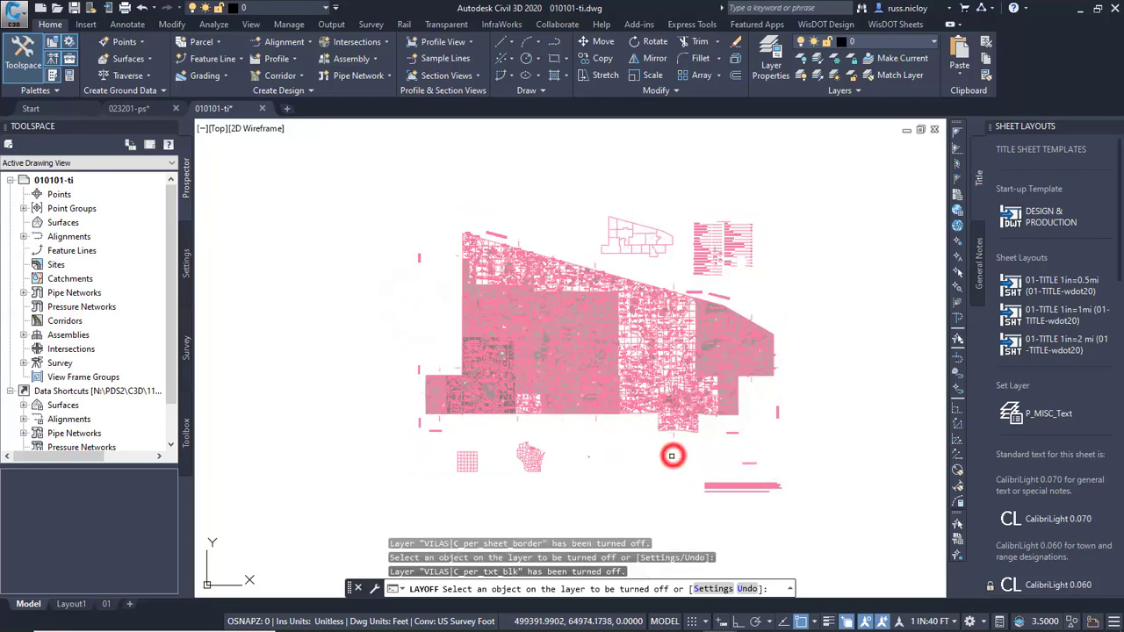
click(535, 455)
click(473, 464)
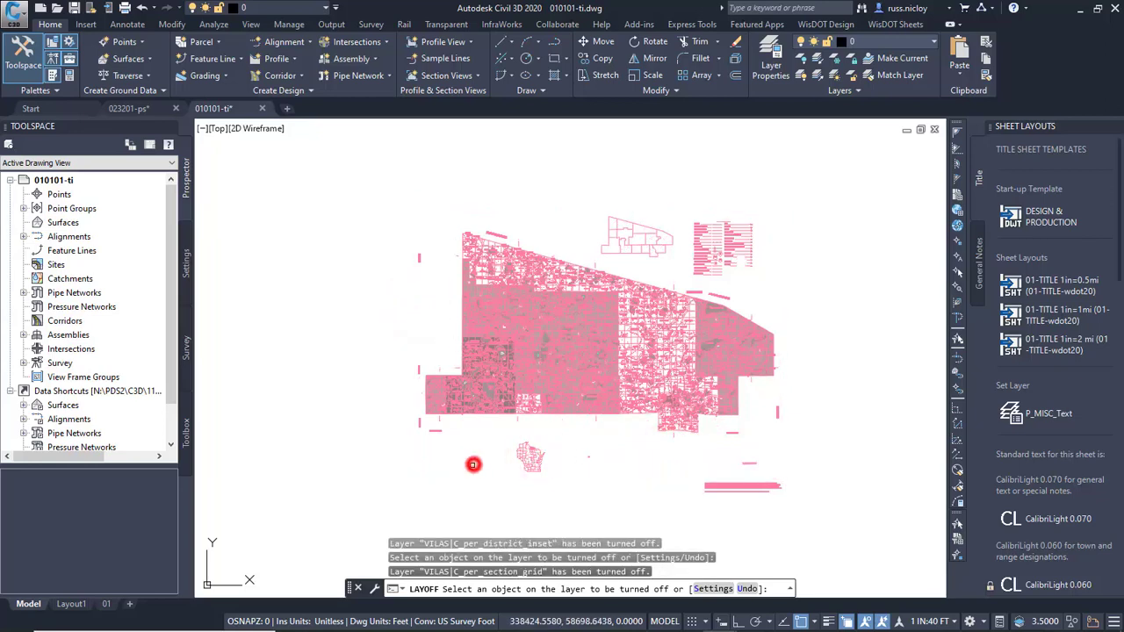
Turn off the county map's state forest fill, lake fill and lake text layers near Arbor Vitae.
scroll(606, 435, up, 10)
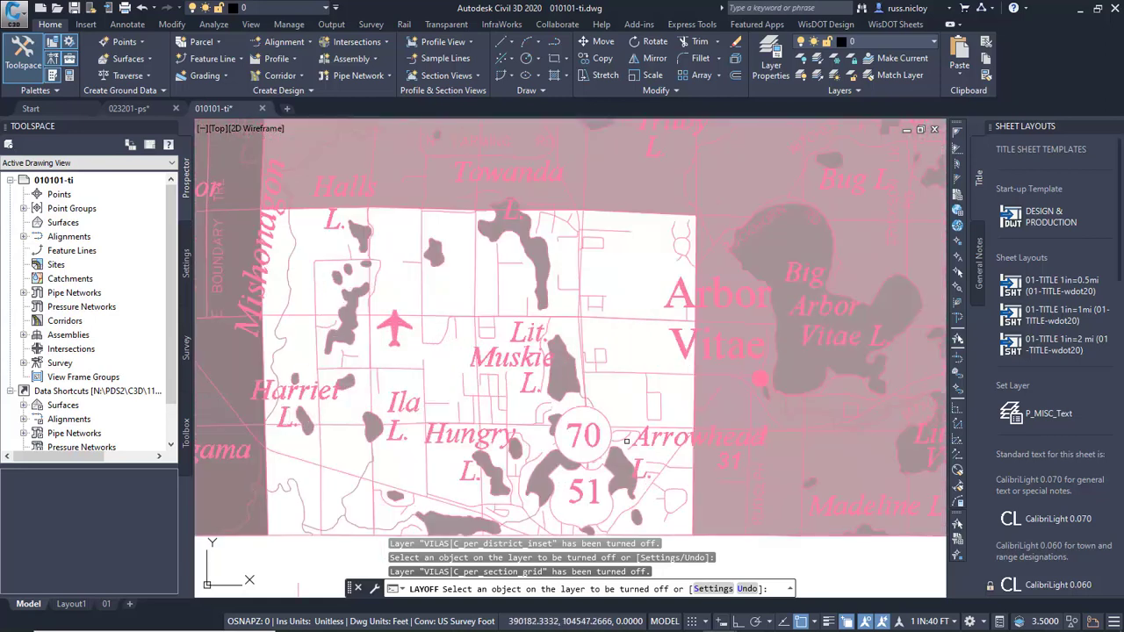
click(701, 390)
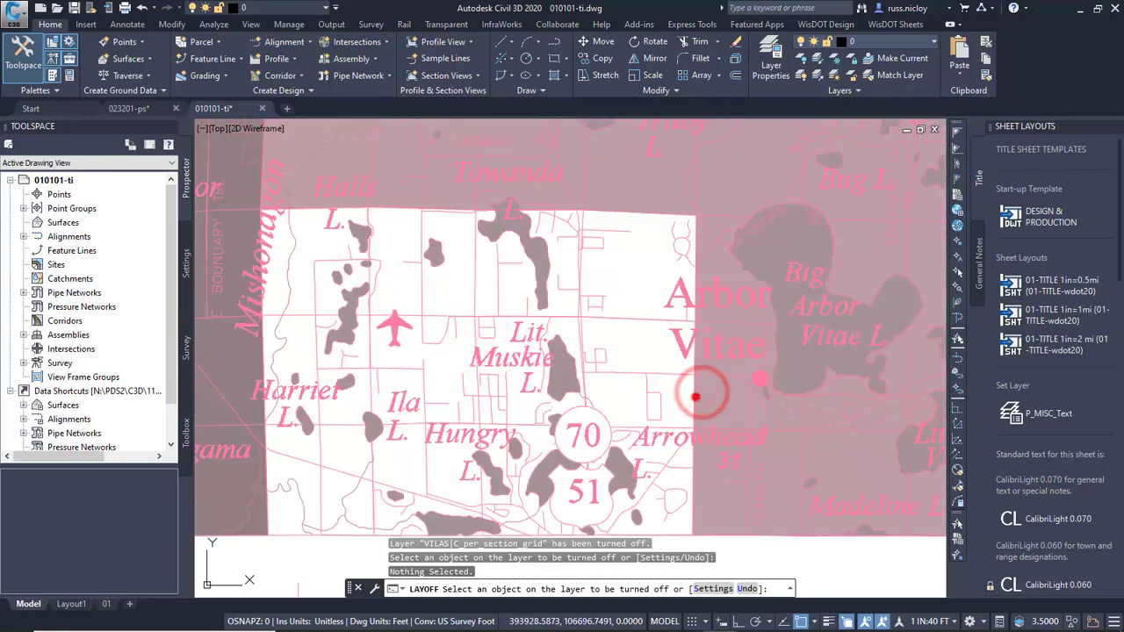
click(693, 393)
click(748, 261)
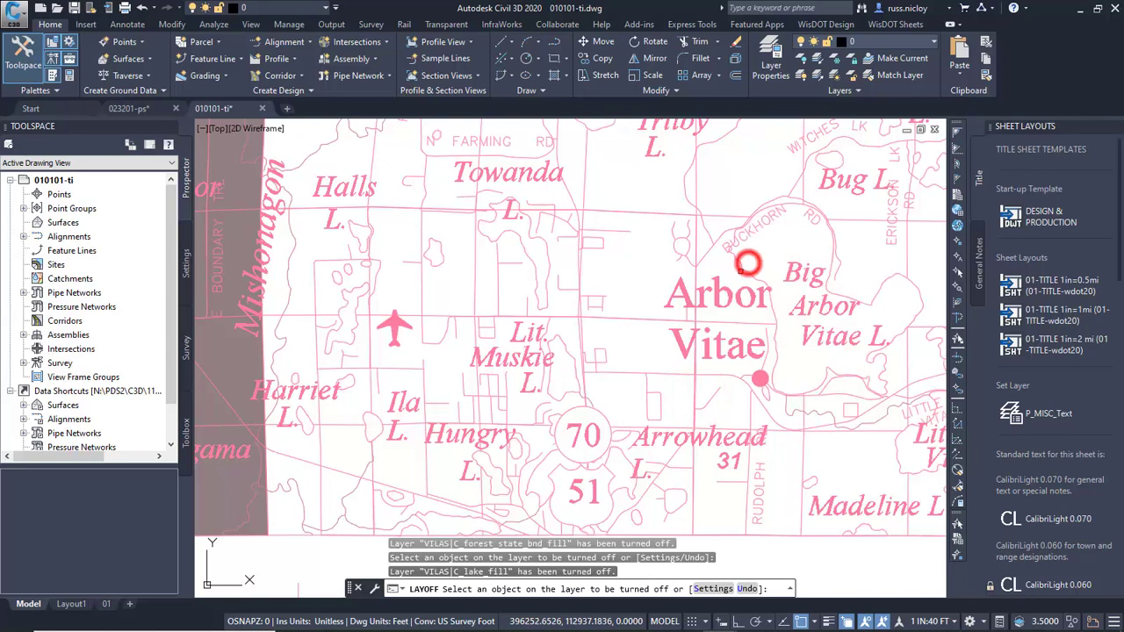
click(795, 277)
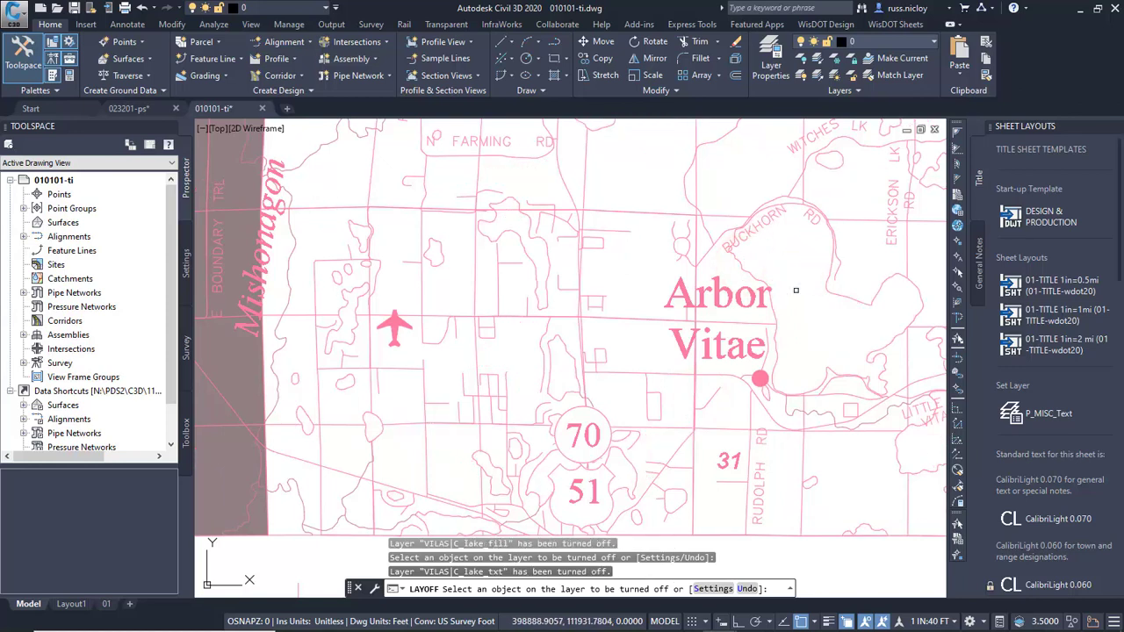
scroll(795, 290, down, 4)
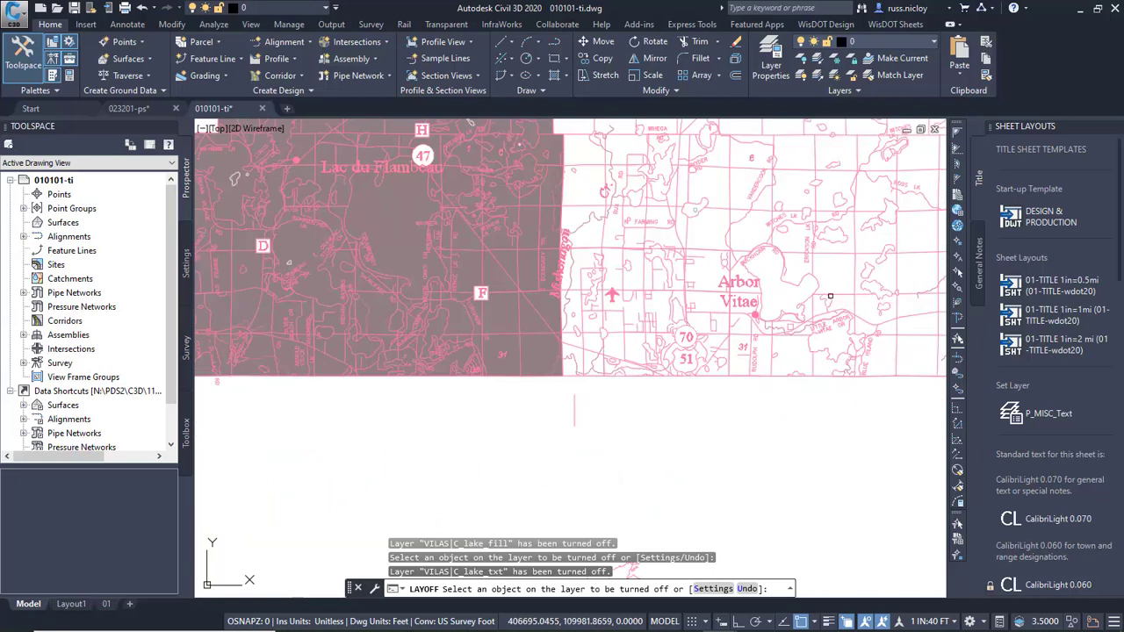
key(Escape)
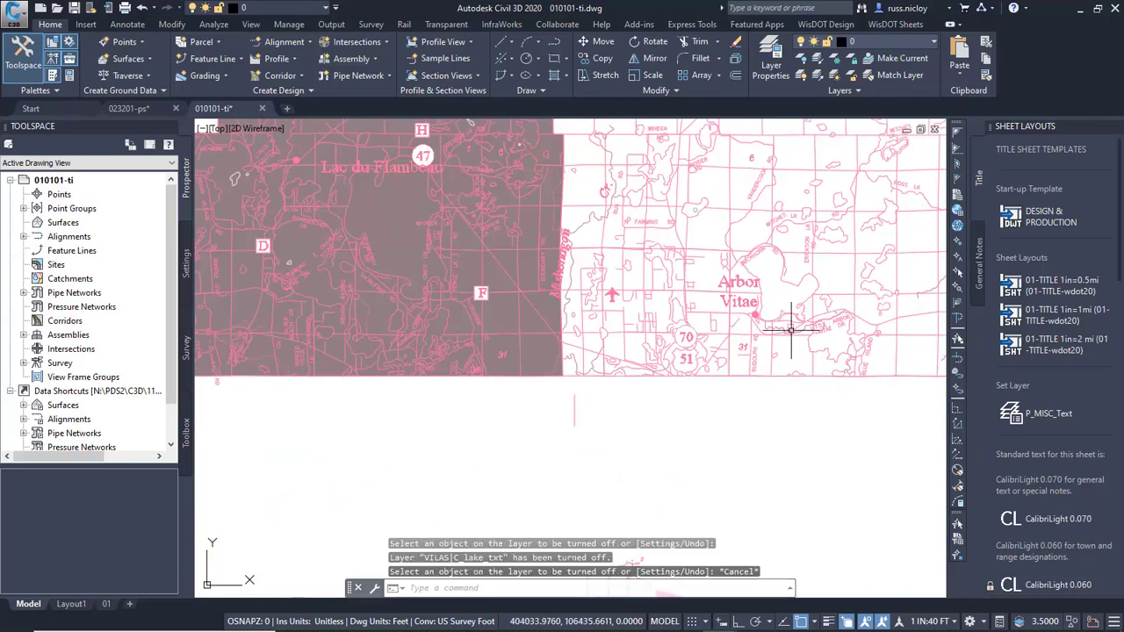
Activate and unlock the vicinity map viewport on layout 01 and center it on the county map around highways 70 and 51.
click(106, 603)
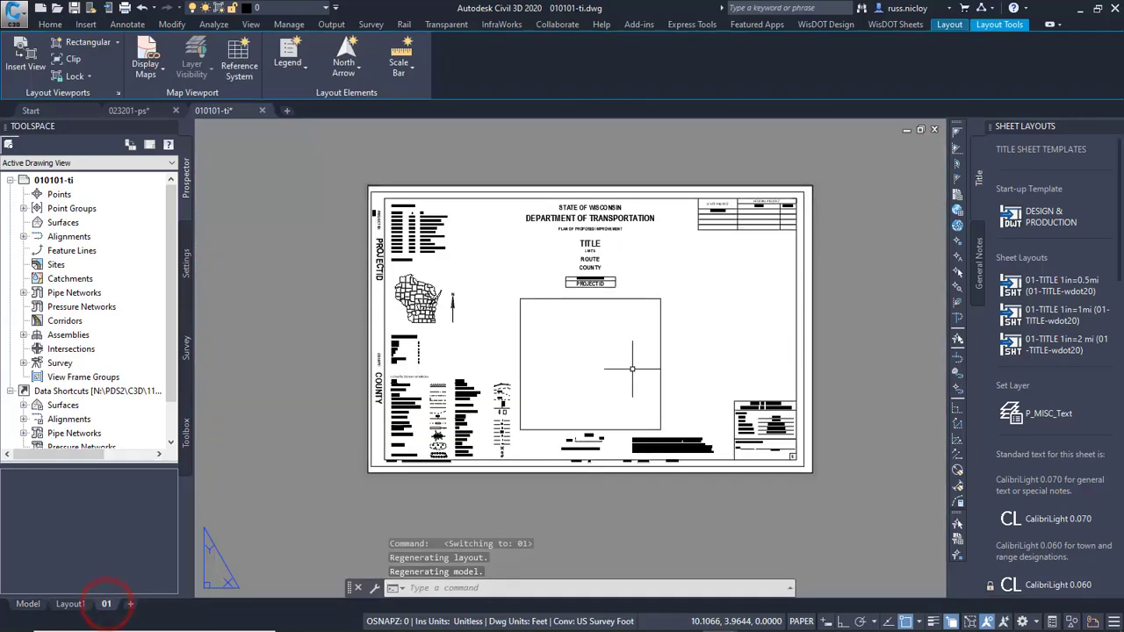
double_click(590, 351)
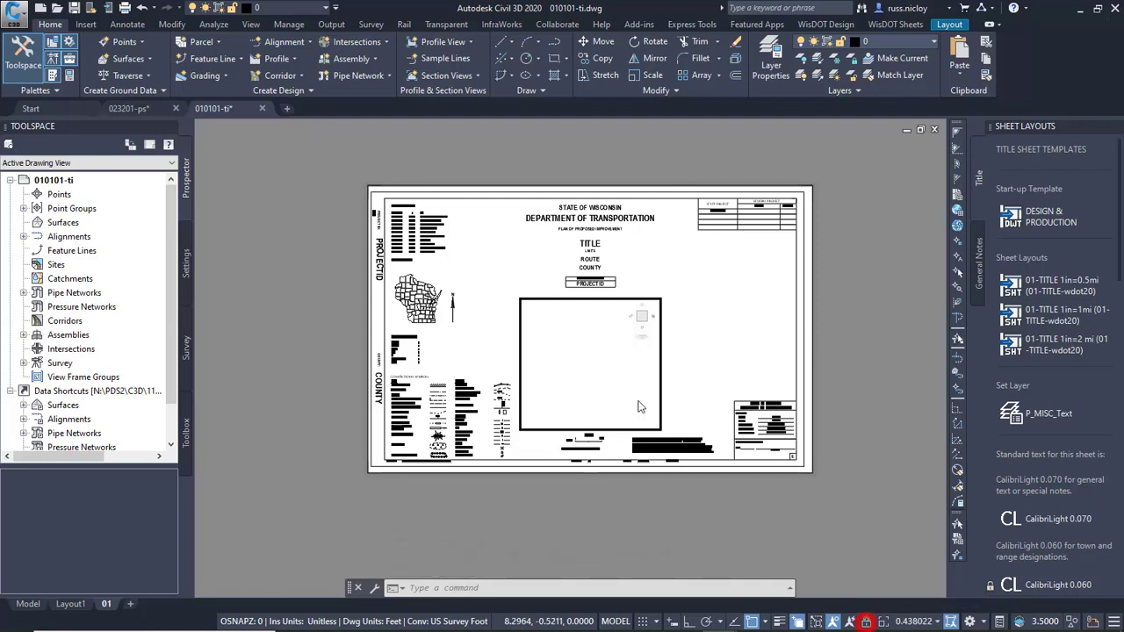
scroll(556, 395, up, 7)
scroll(560, 397, up, 5)
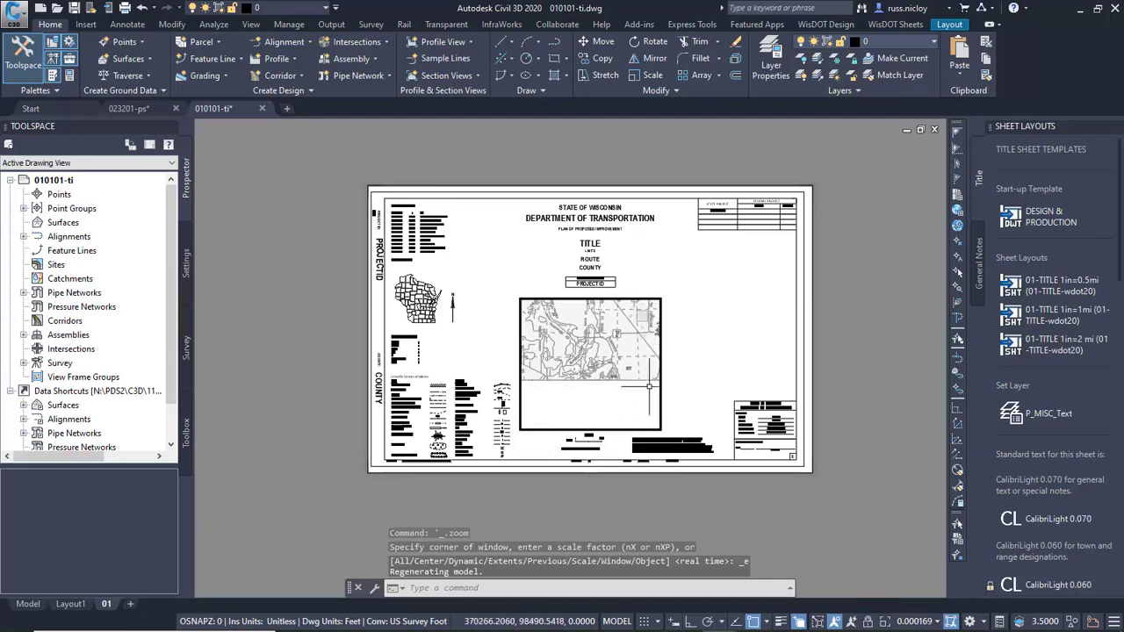
scroll(636, 388, up, 5)
middle_drag(647, 390, 582, 387)
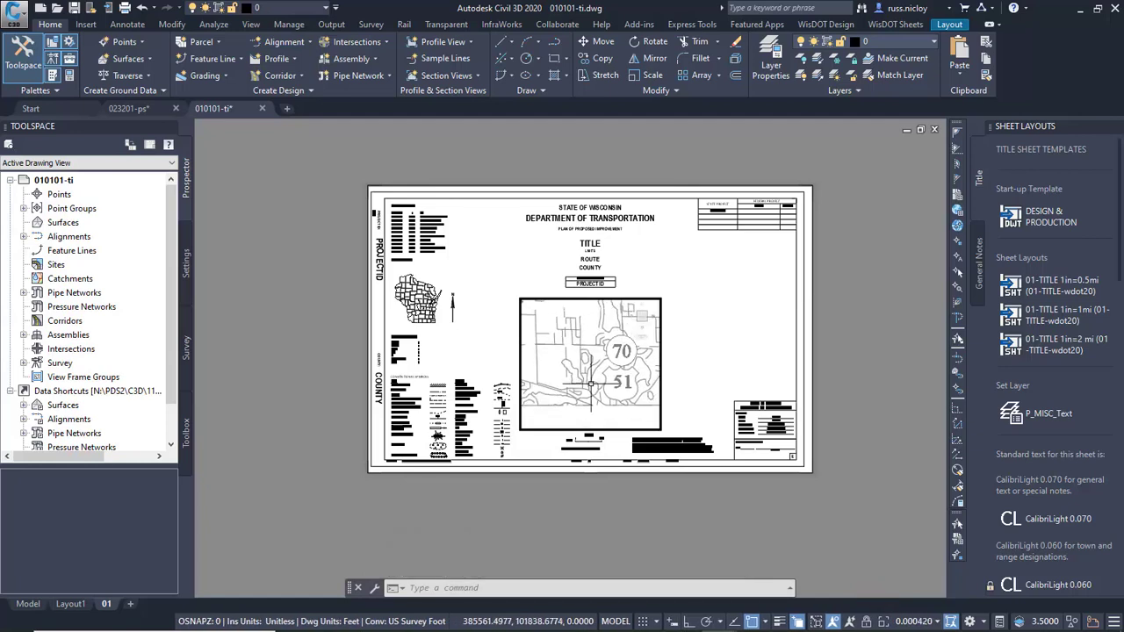
scroll(588, 388, up, 2)
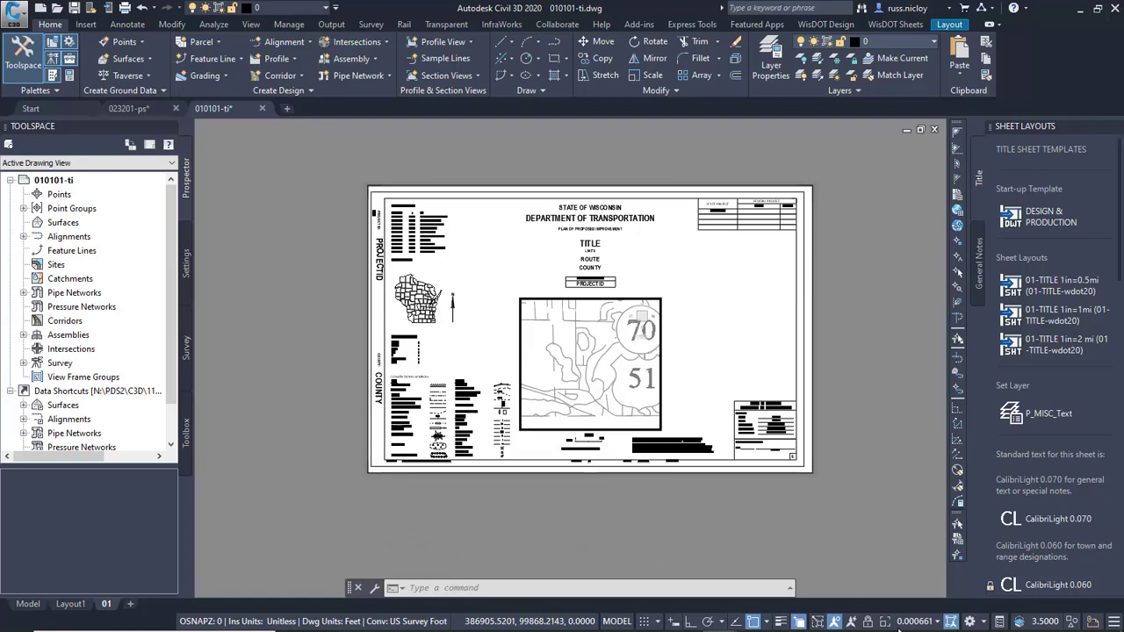
Set the vicinity map viewport's scale to 1 IN:1 MI, lock the viewport, and return to paper space.
click(918, 622)
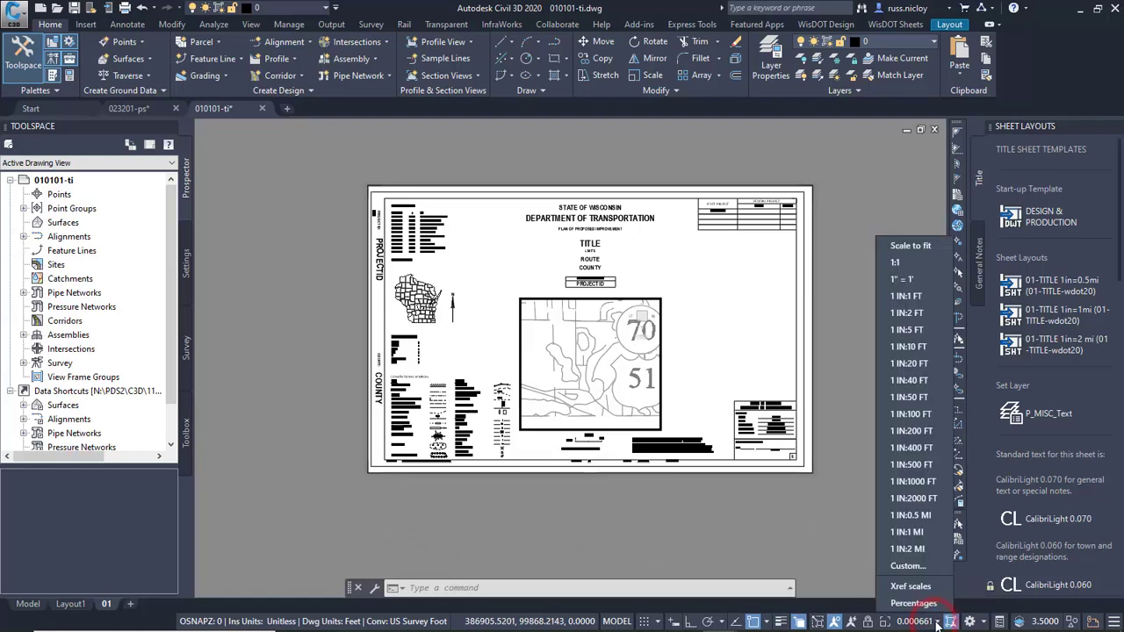
click(917, 531)
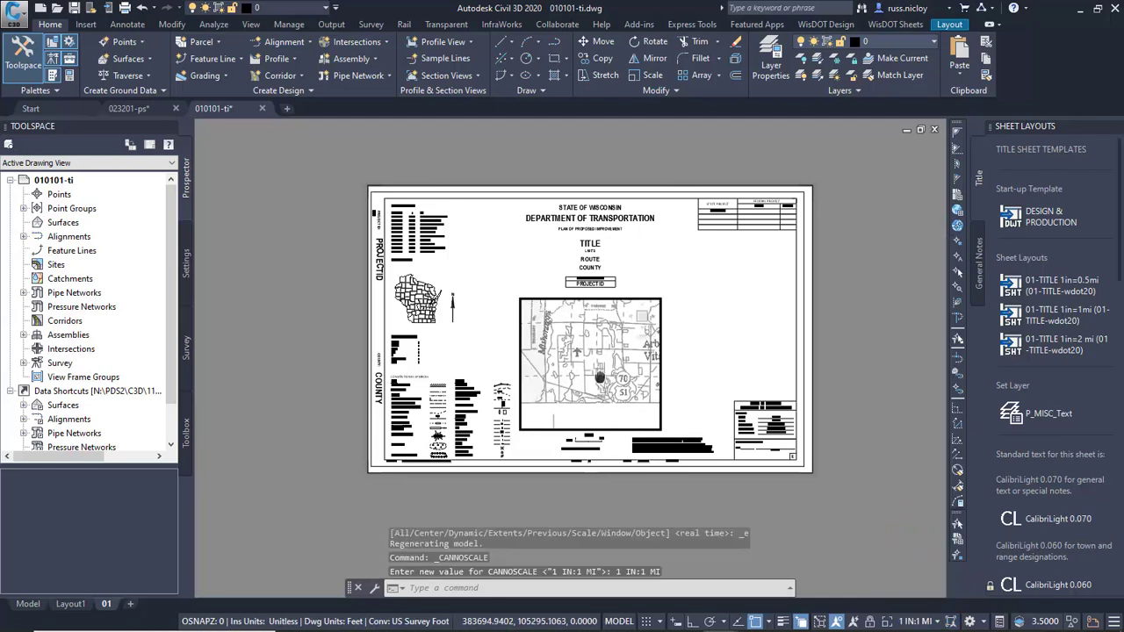
click(868, 622)
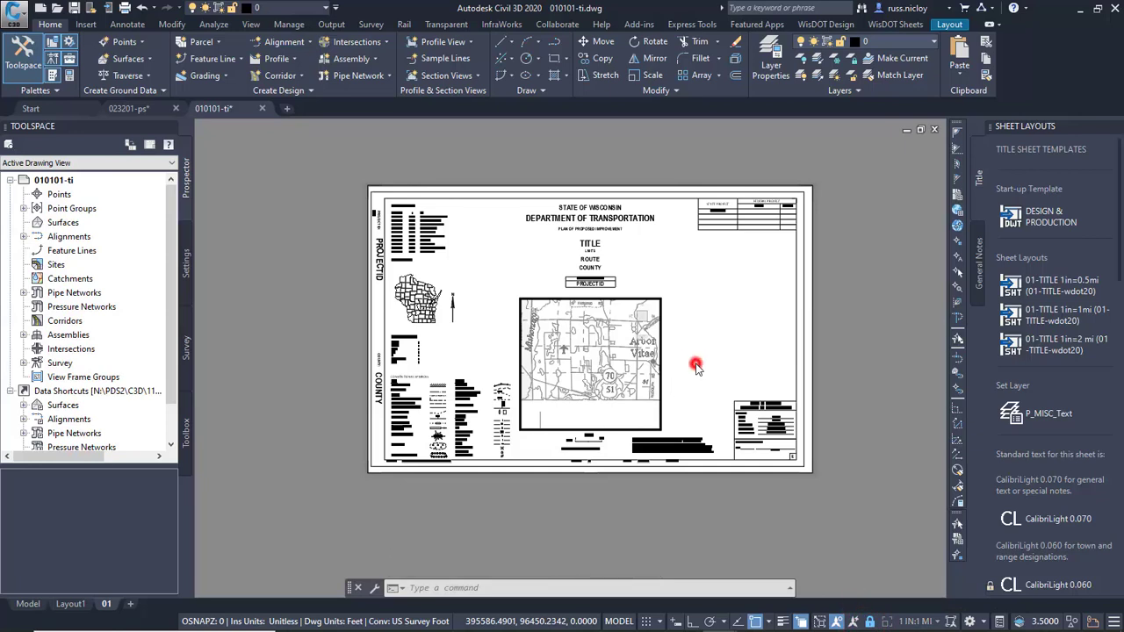
double_click(696, 367)
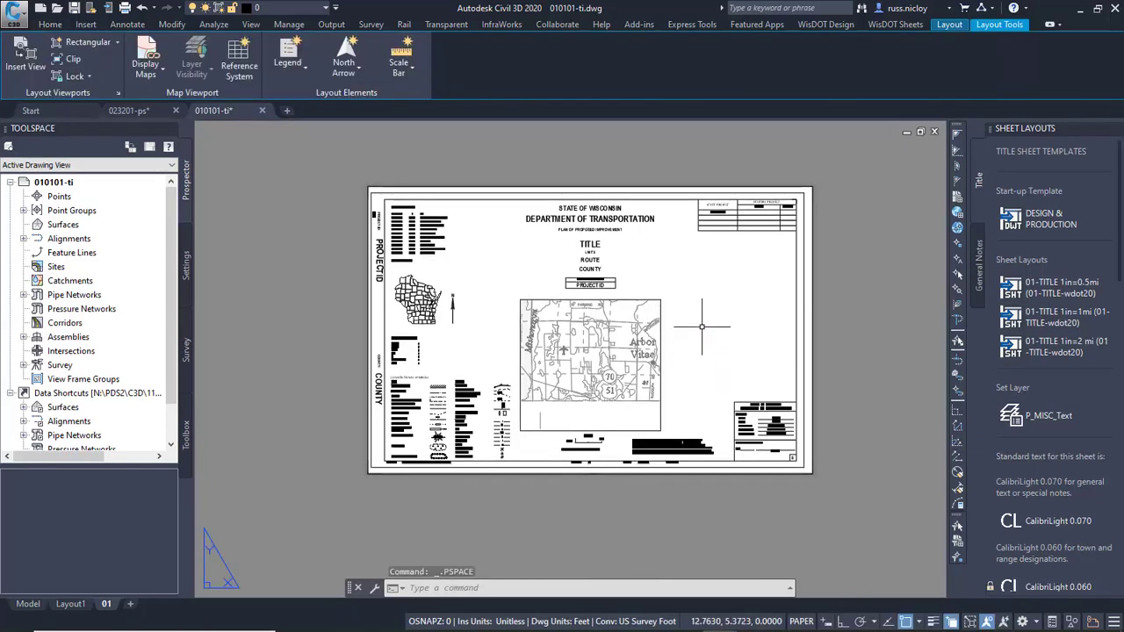
Set the PROJECTID1 attribute of the title sheet border block to 11071970 and apply it.
double_click(635, 220)
mouse_move(592, 228)
mouse_down()
mouse_move(375, 156)
mouse_move(370, 121)
mouse_up()
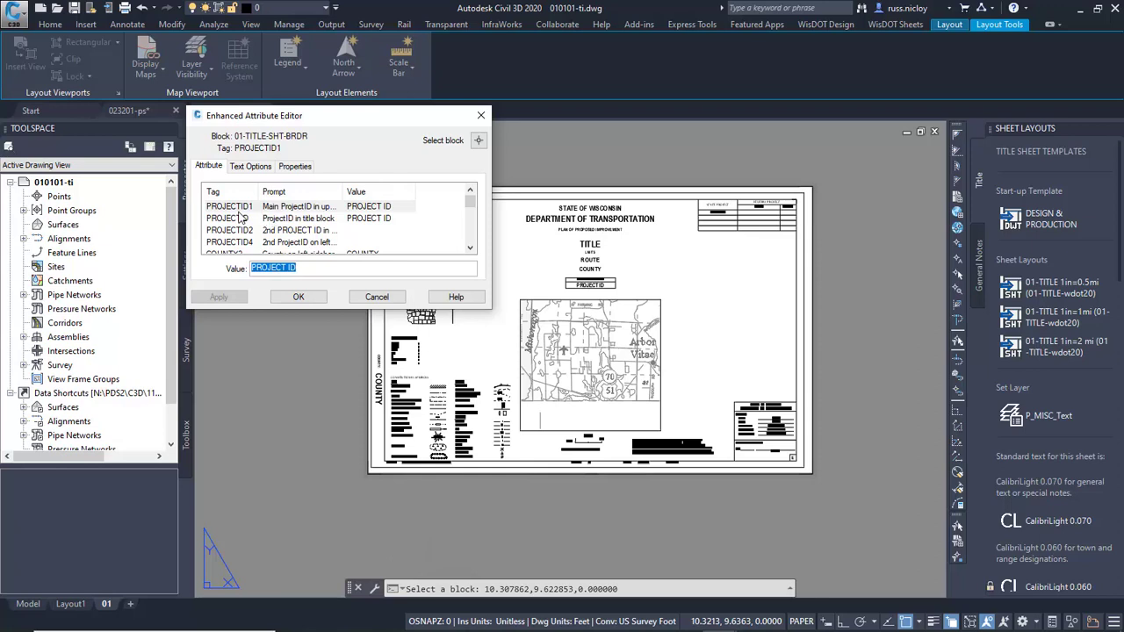
click(237, 209)
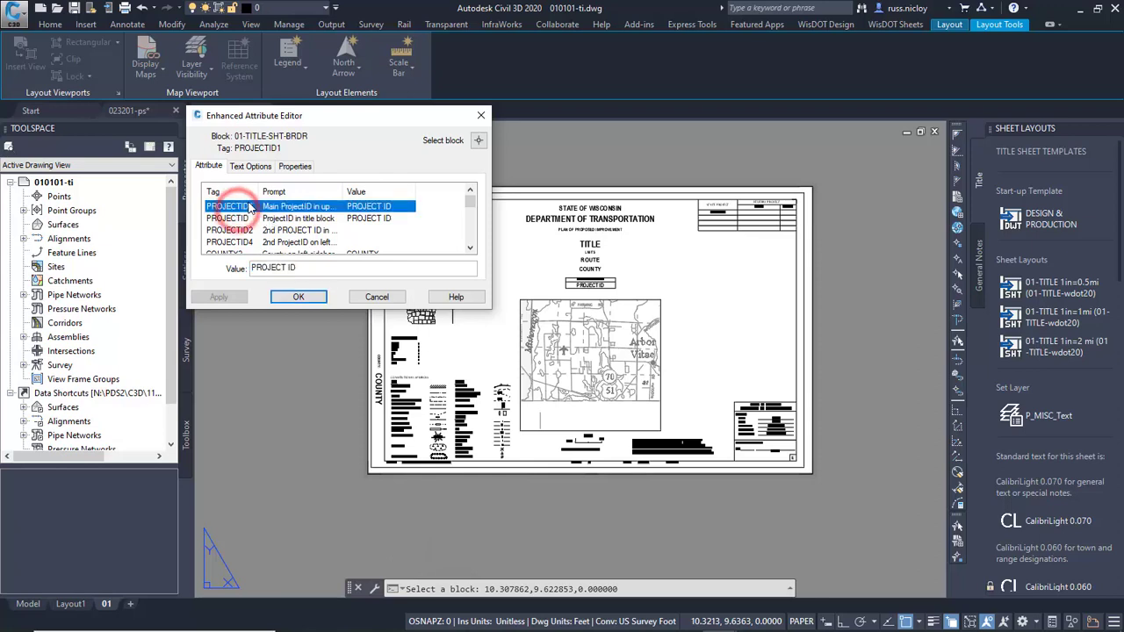
click(308, 270)
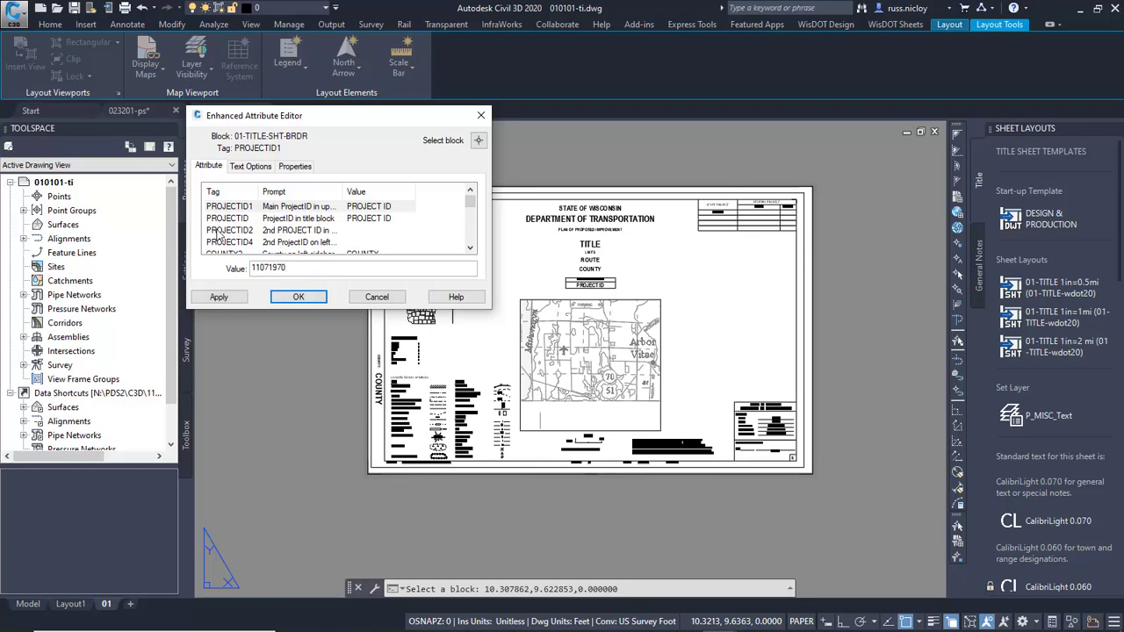
click(221, 298)
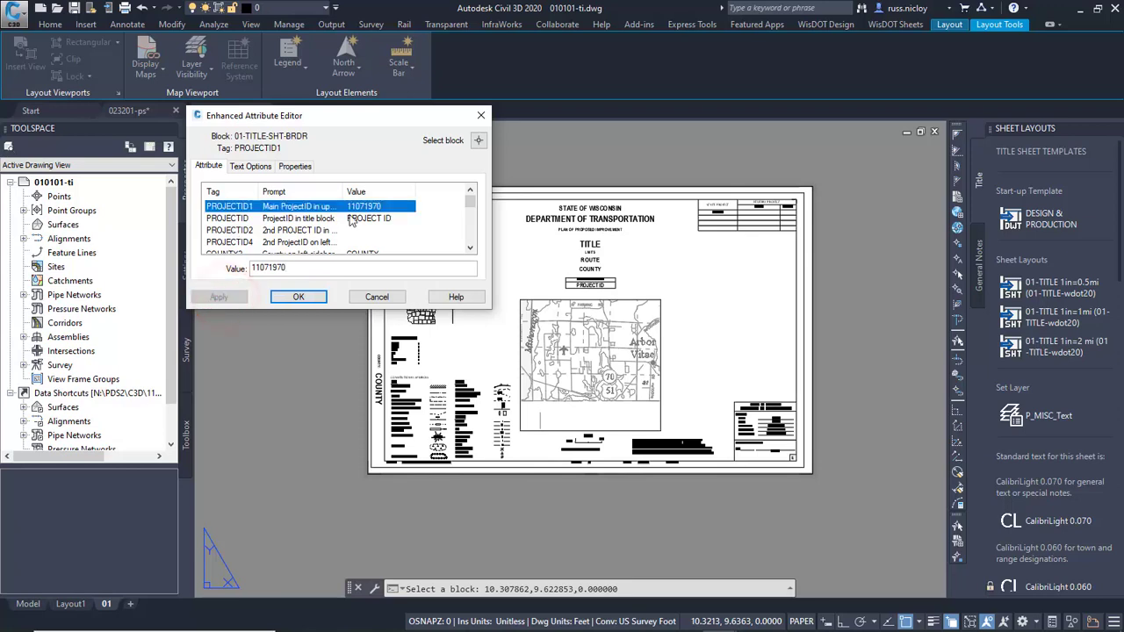
Review the remaining project ID, route, limits, title and scale attributes of the title sheet border block, then accept and close the attribute editor.
click(233, 219)
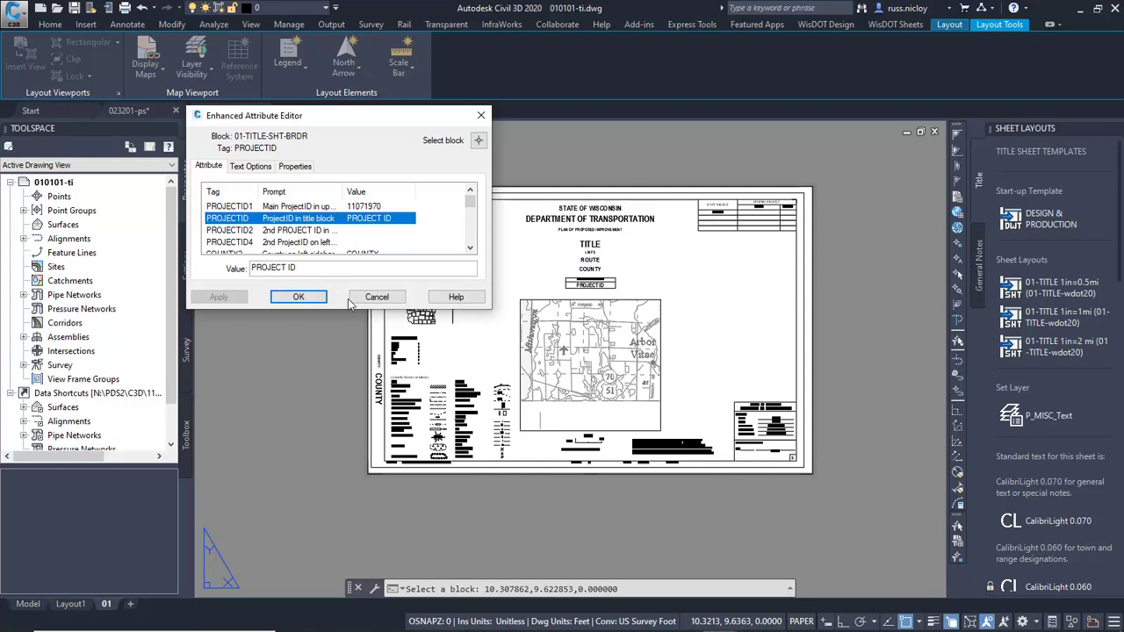
click(325, 230)
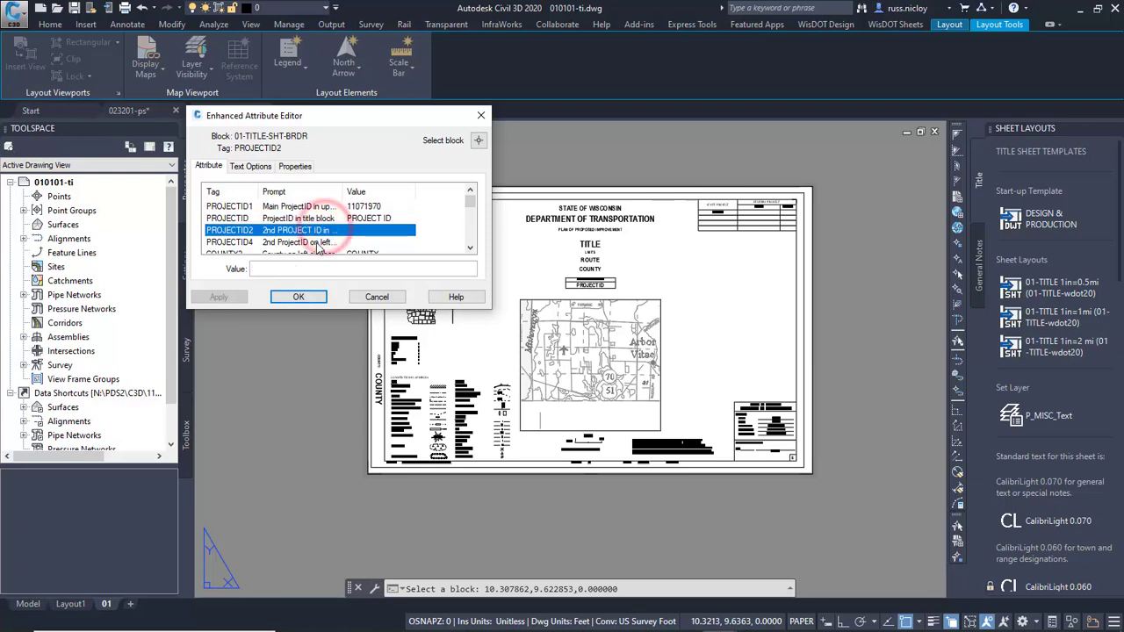
click(314, 242)
scroll(318, 246, down, 2)
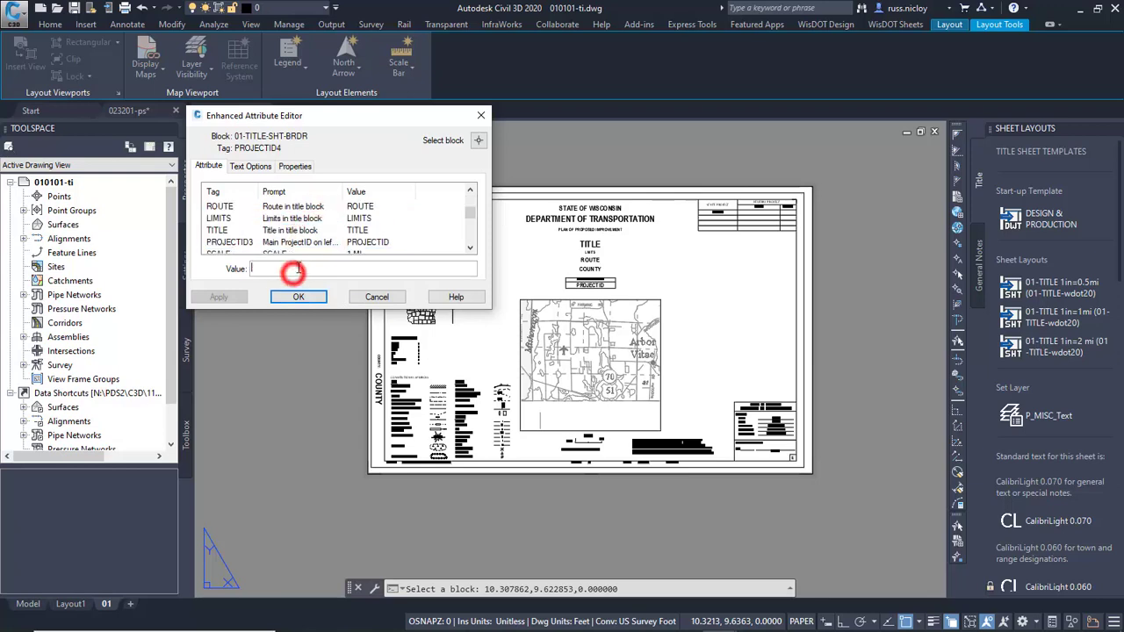
click(277, 219)
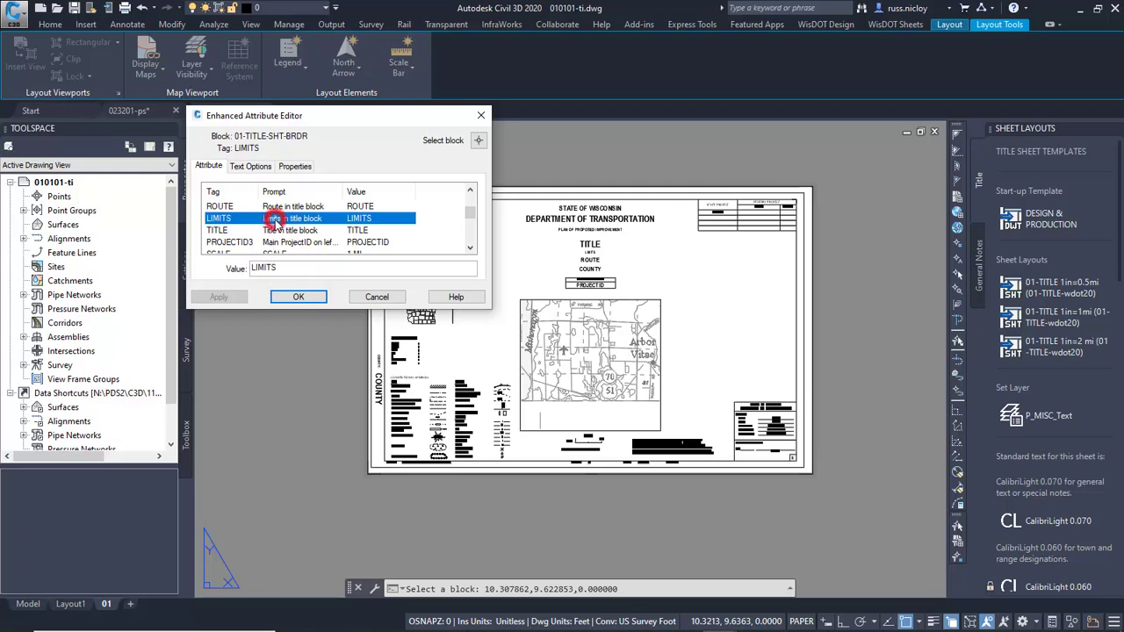
click(288, 269)
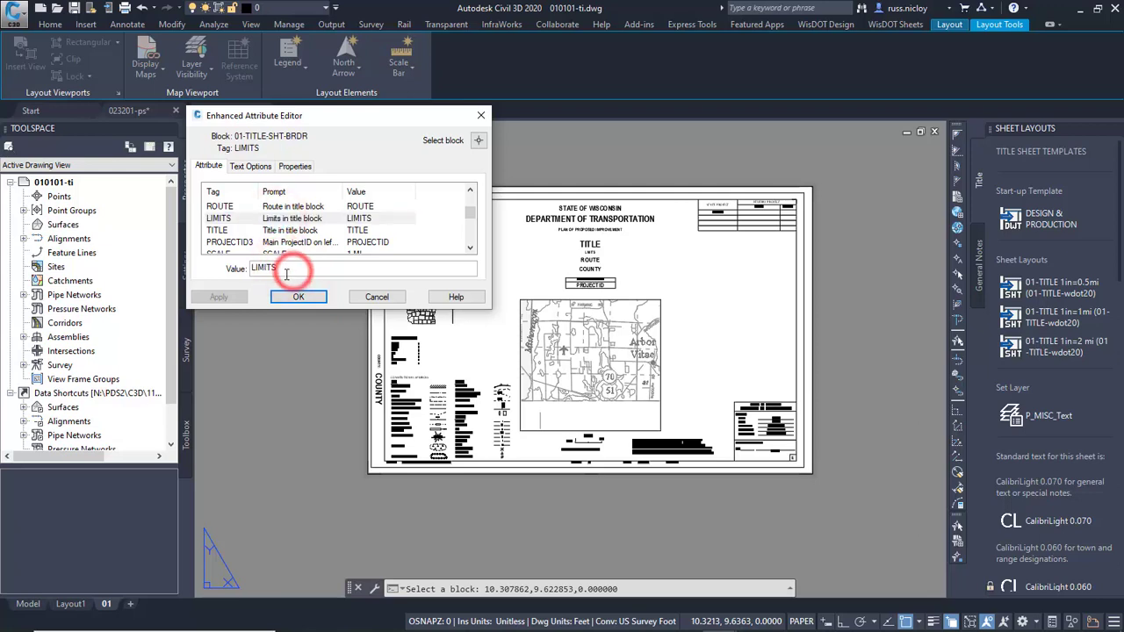
click(300, 242)
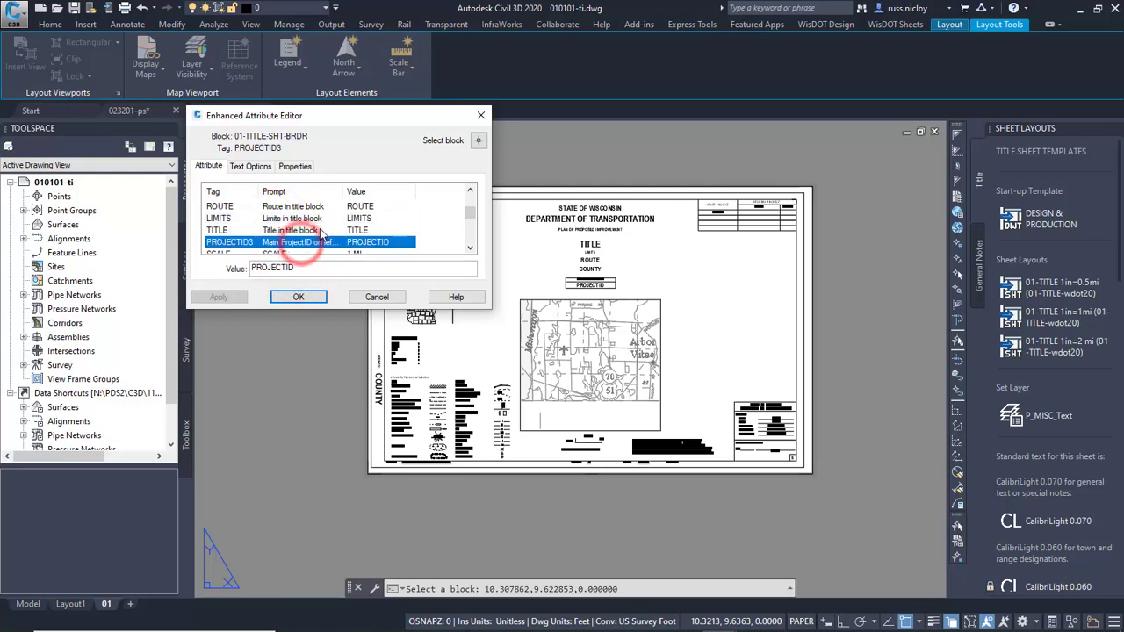
scroll(332, 249, down, 1)
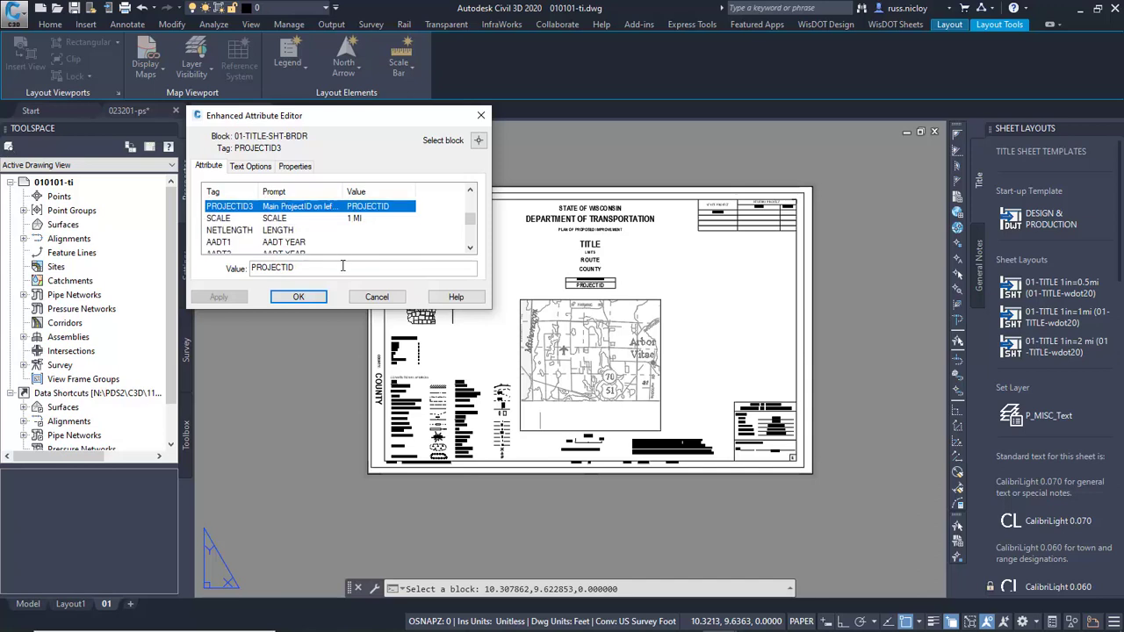
scroll(332, 225, down, 3)
scroll(332, 226, up, 15)
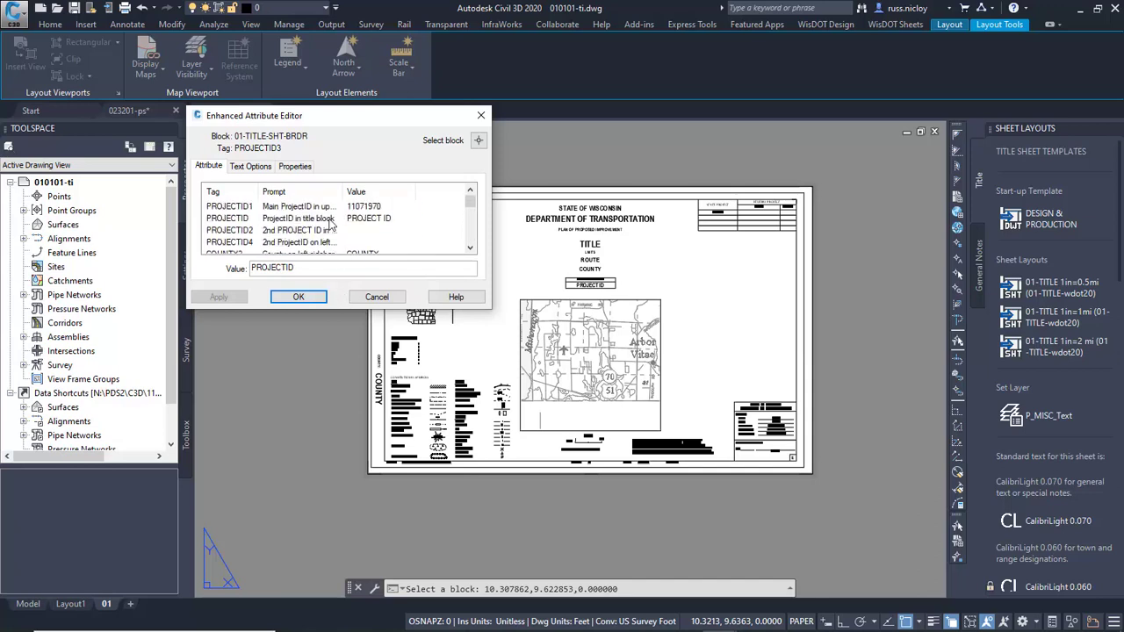
click(322, 300)
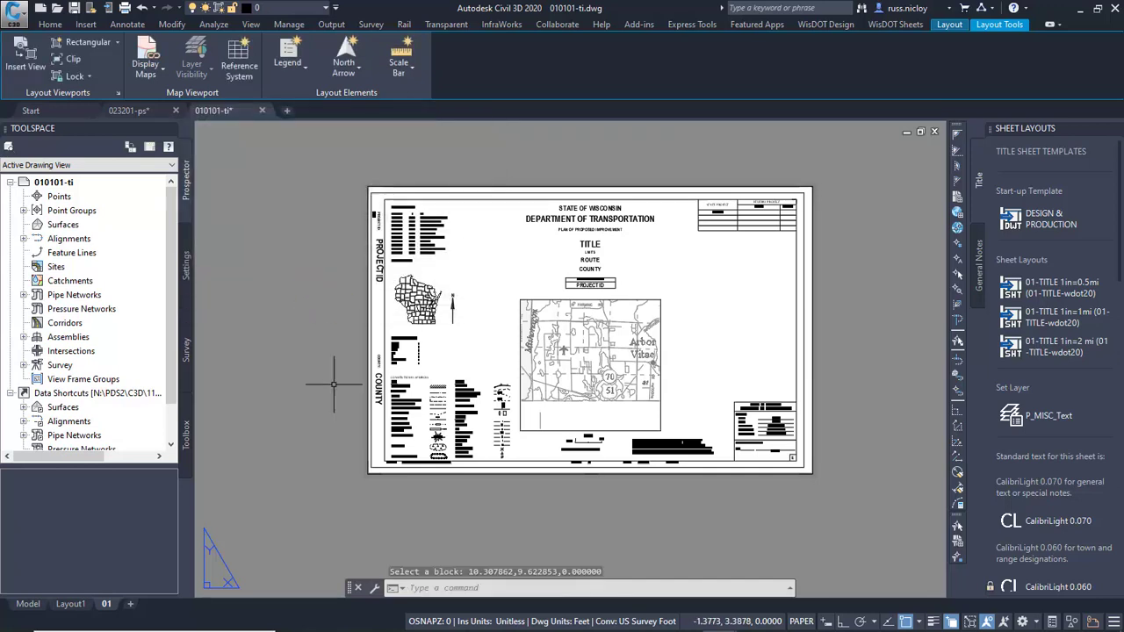
Set the Wisconsin state map block to highlight VILAS county and clear the selection.
scroll(422, 329, up, 4)
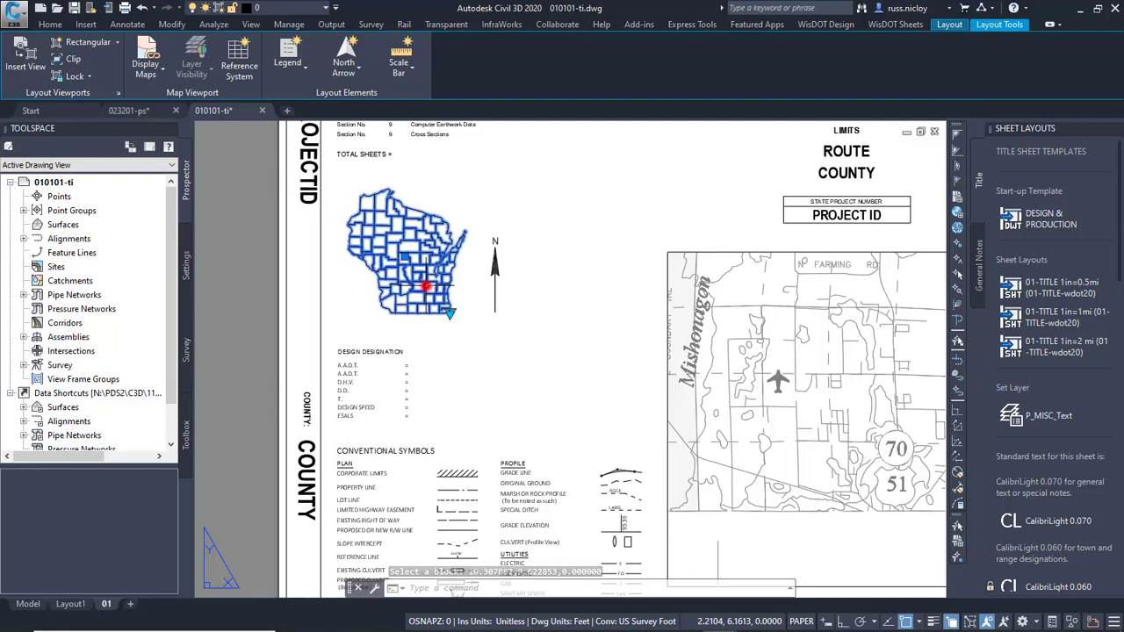
click(424, 285)
scroll(357, 250, up, 2)
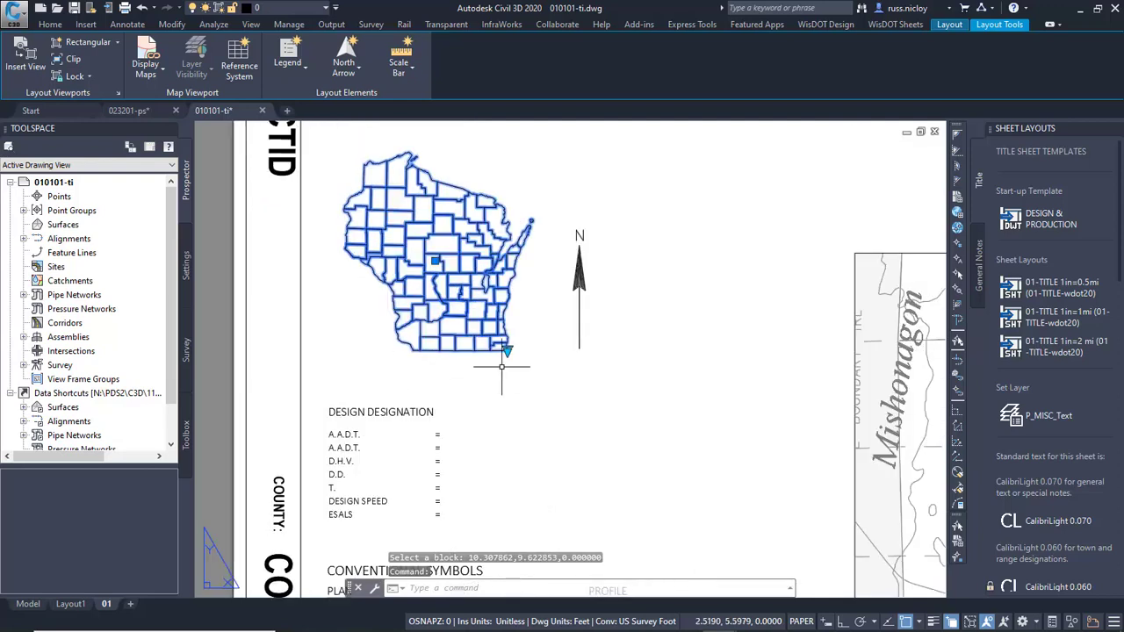
click(506, 350)
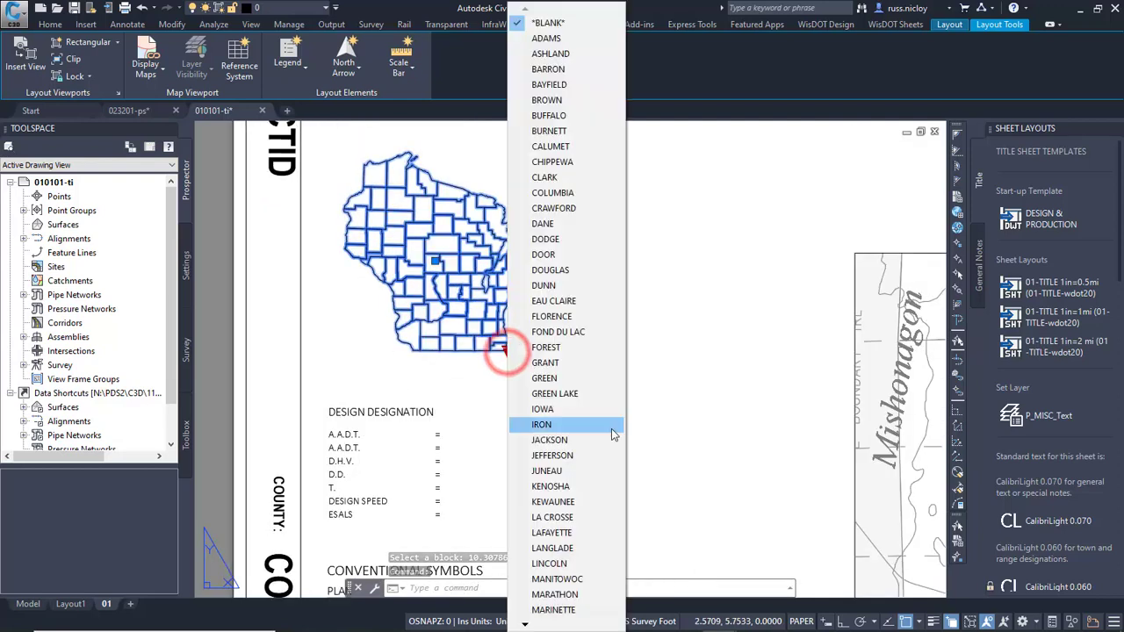
click(553, 625)
click(553, 626)
click(553, 625)
click(554, 625)
click(554, 625)
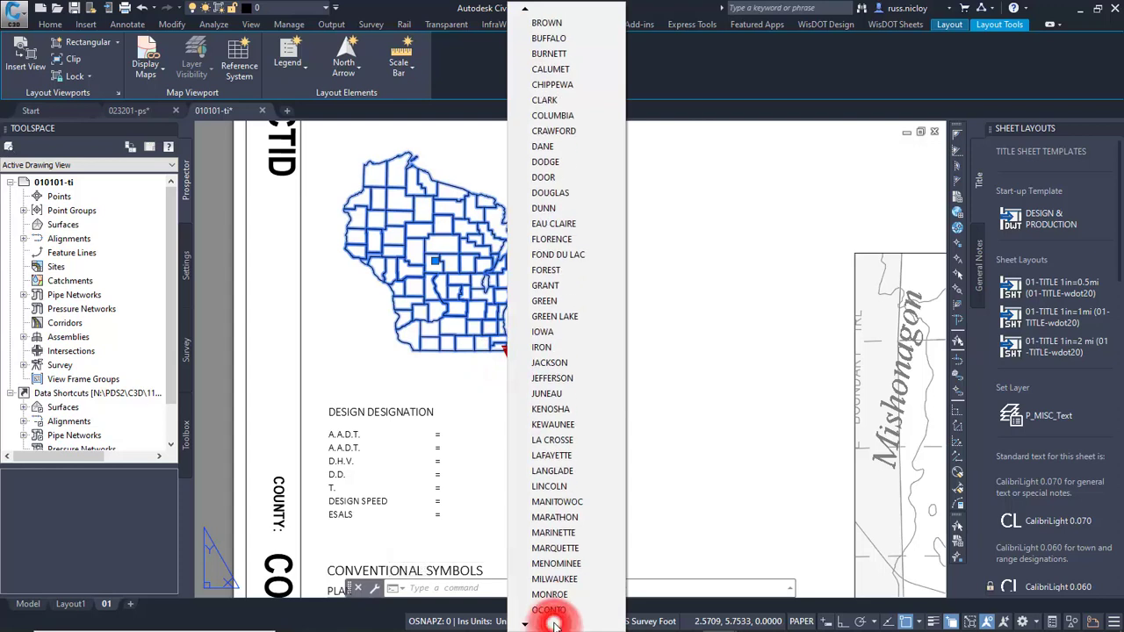
click(522, 624)
click(522, 625)
click(522, 625)
click(522, 625)
click(523, 626)
click(523, 626)
click(522, 625)
click(522, 625)
click(524, 625)
click(523, 624)
click(523, 624)
click(524, 624)
click(524, 625)
click(524, 624)
click(525, 624)
click(525, 624)
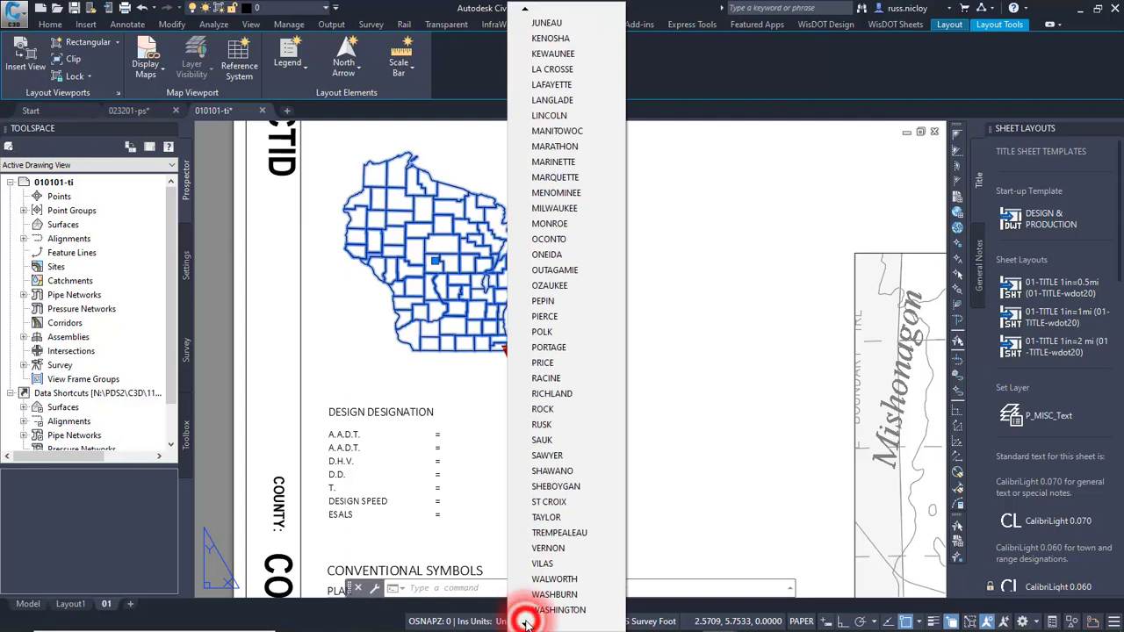
click(542, 563)
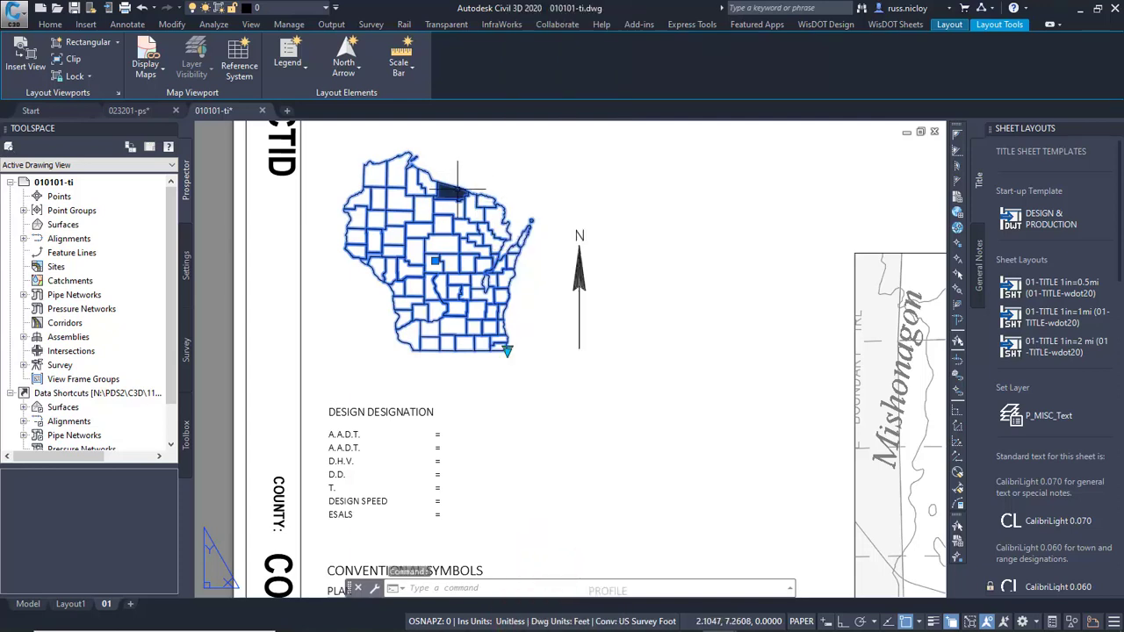
key(Escape)
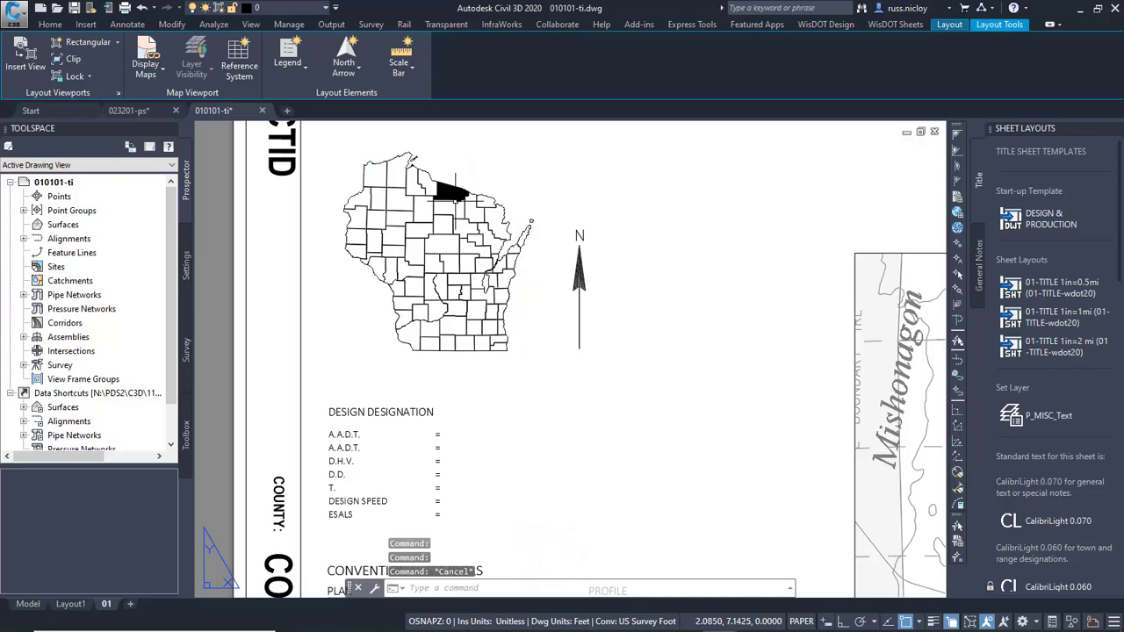
Place a BEGIN PROJECT-STA multileader pointing just above the highway 70 marker, landing east of the vicinity map, and keep its default text.
scroll(626, 218, down, 4)
middle_drag(625, 218, 387, 278)
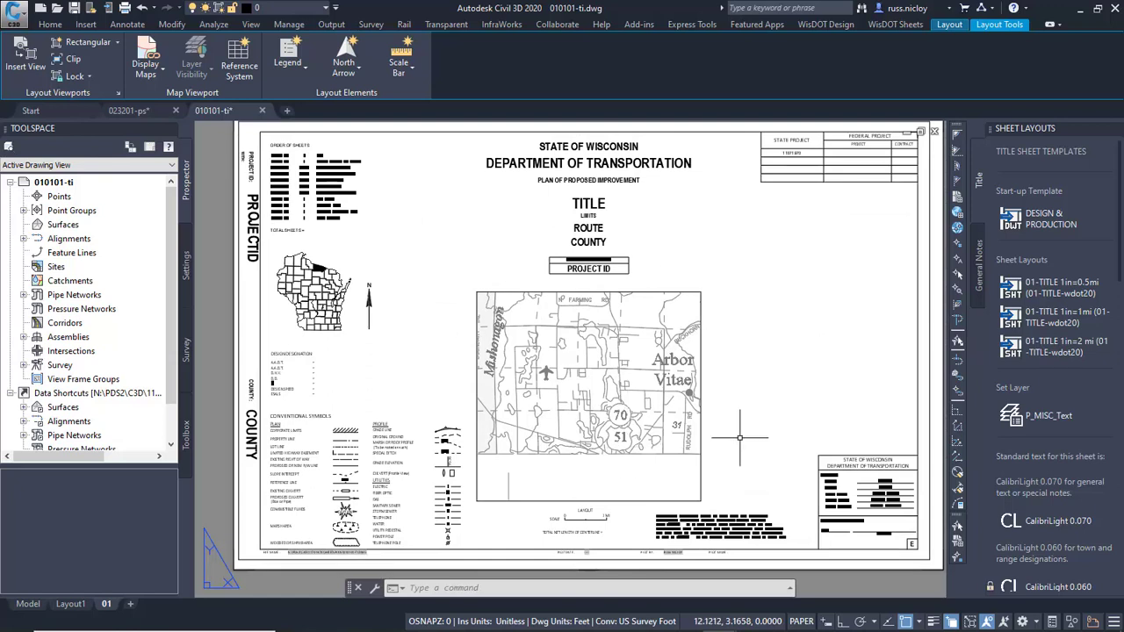
scroll(1068, 363, down, 5)
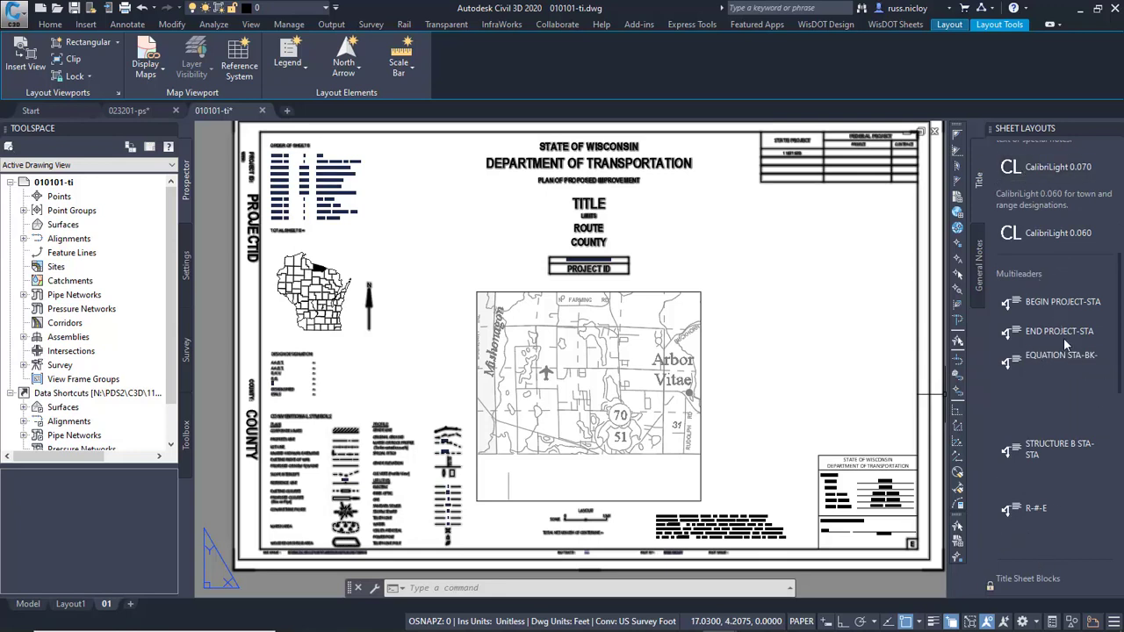
click(1057, 304)
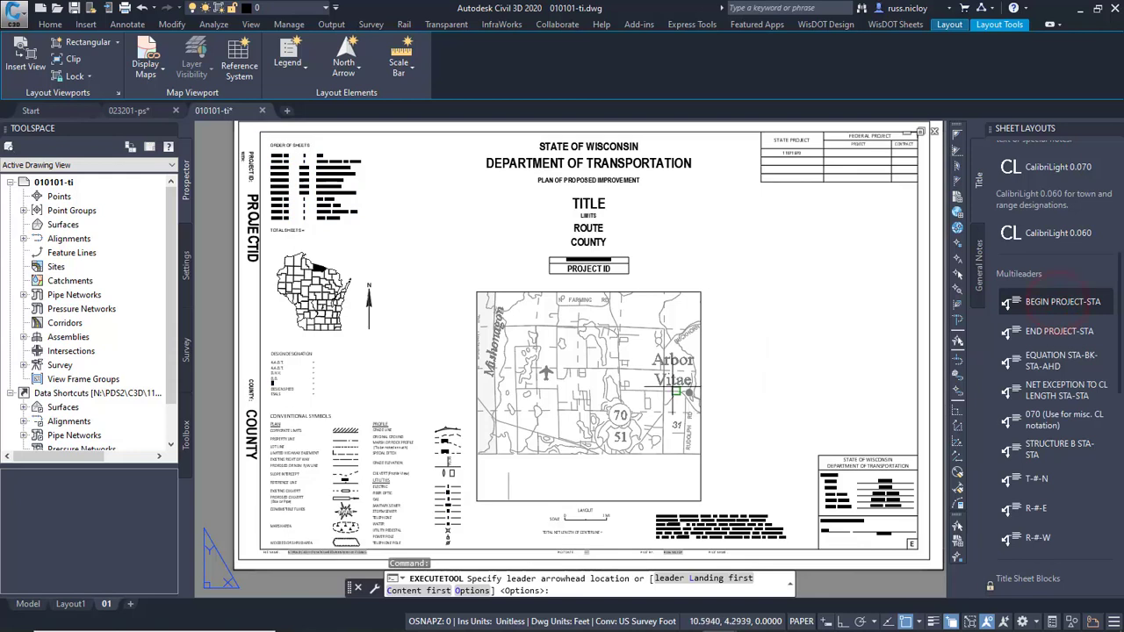
click(623, 403)
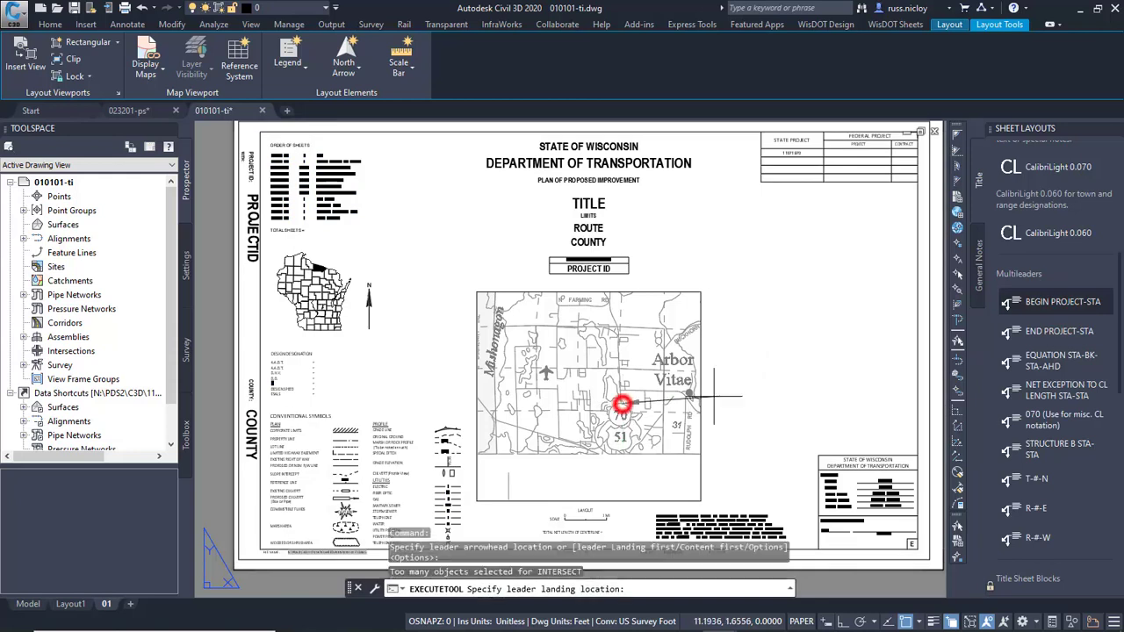
click(735, 363)
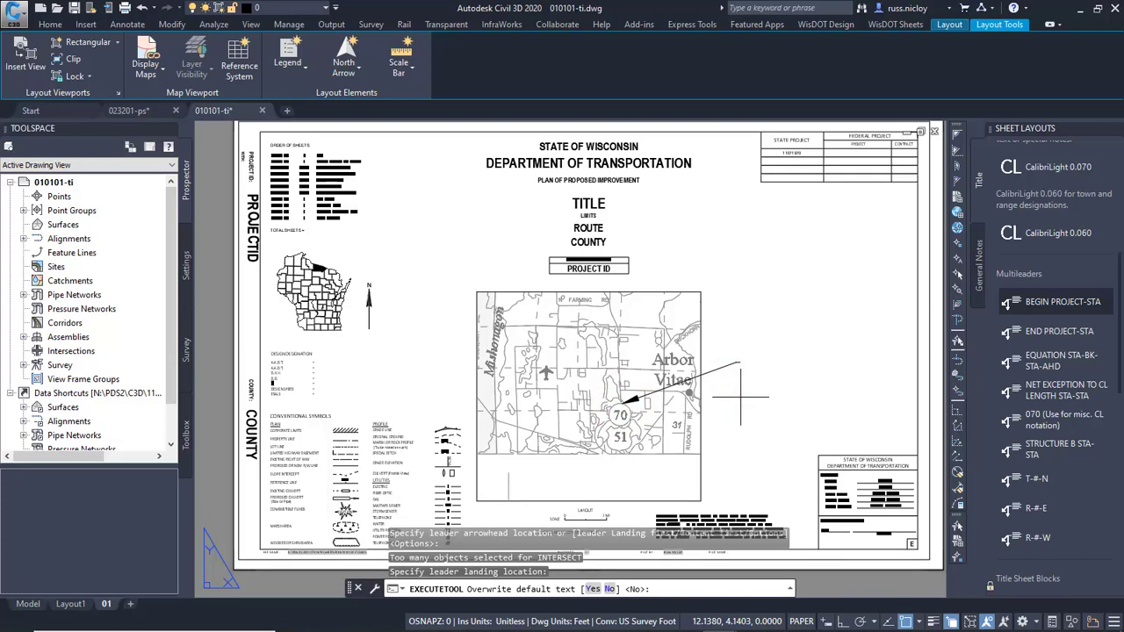
key(Return)
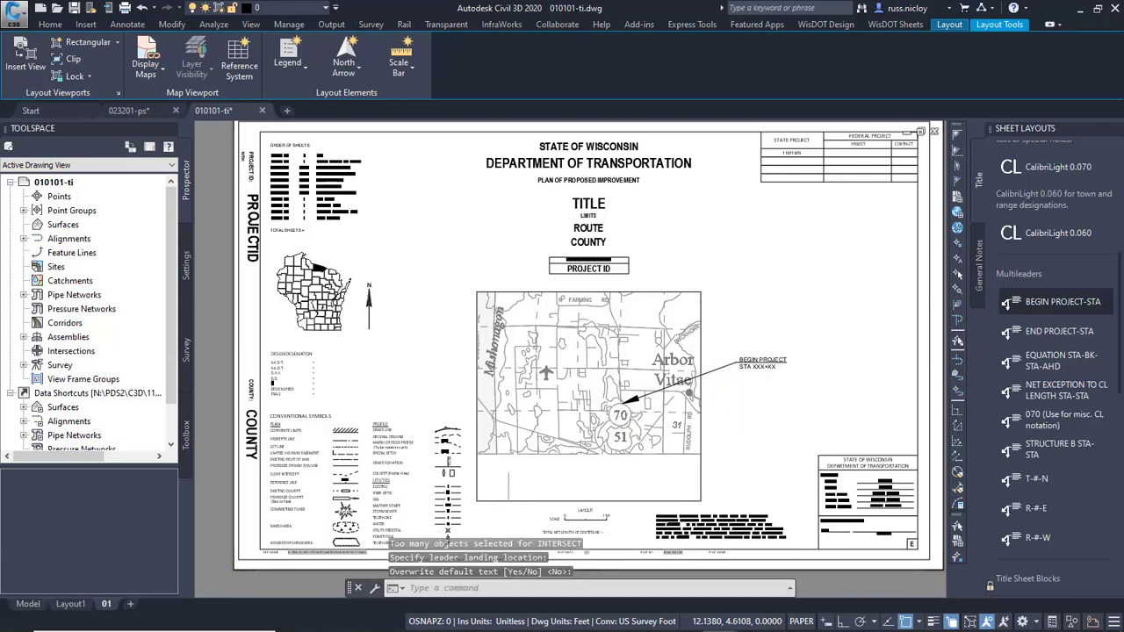
Change the station in the BEGIN PROJECT multileader text to STA 520+00.
scroll(740, 397, up, 4)
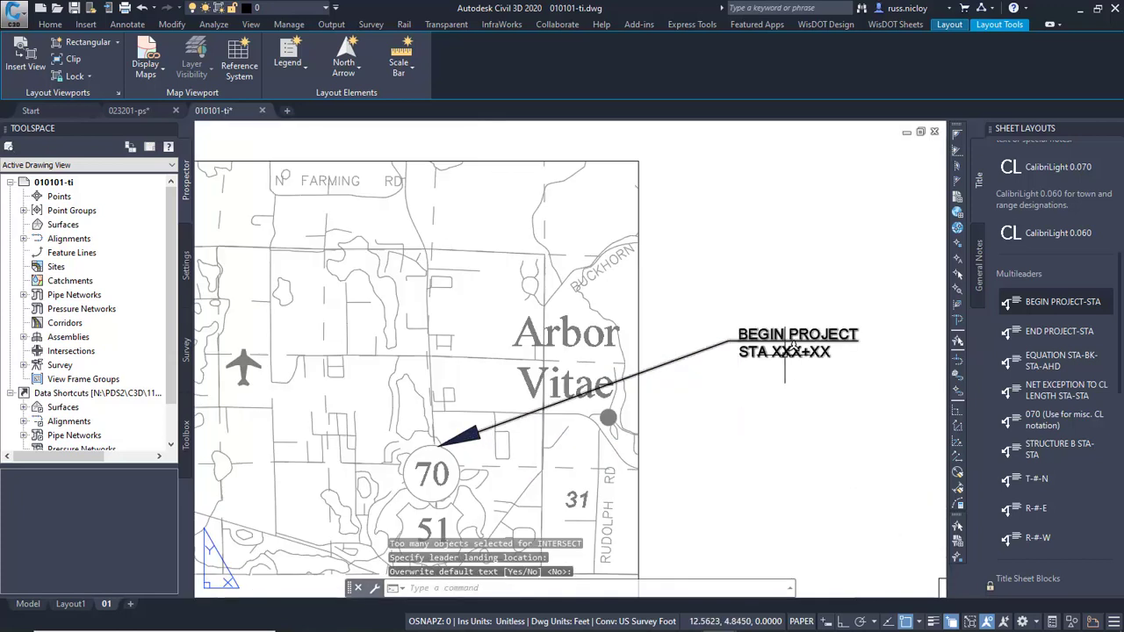
double_click(784, 352)
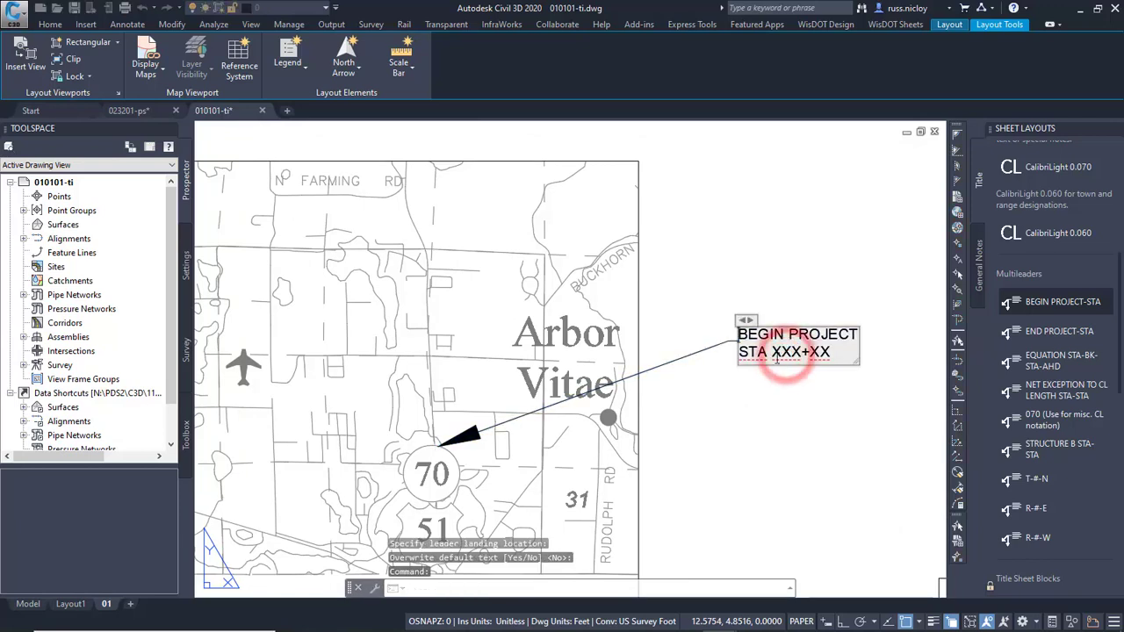
drag(773, 352, 831, 353)
text(52)
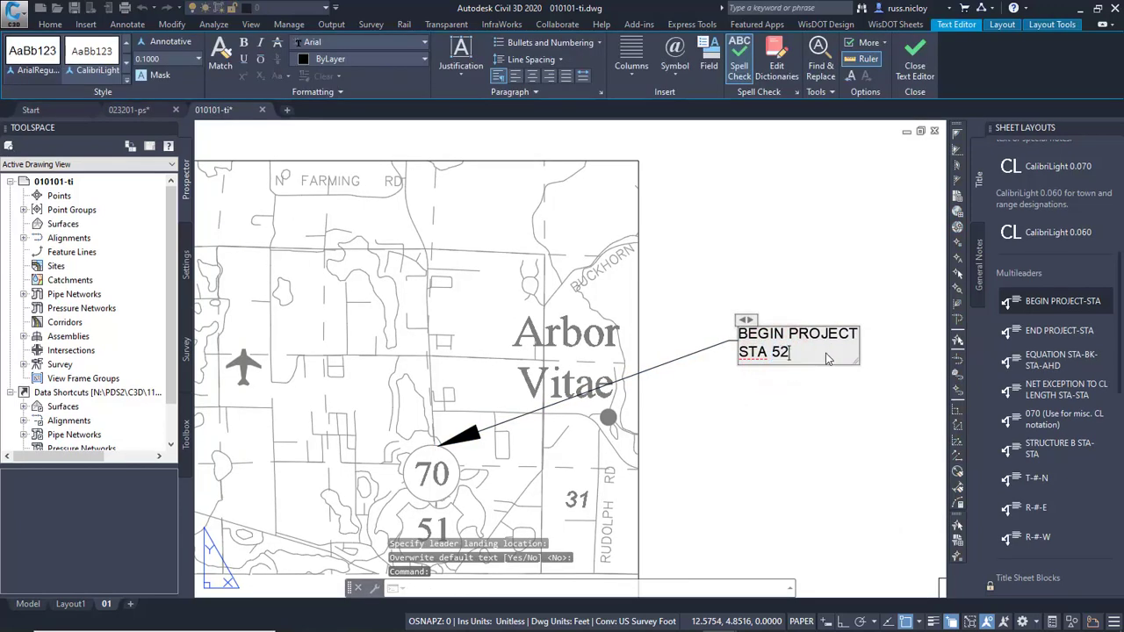
text(0+00)
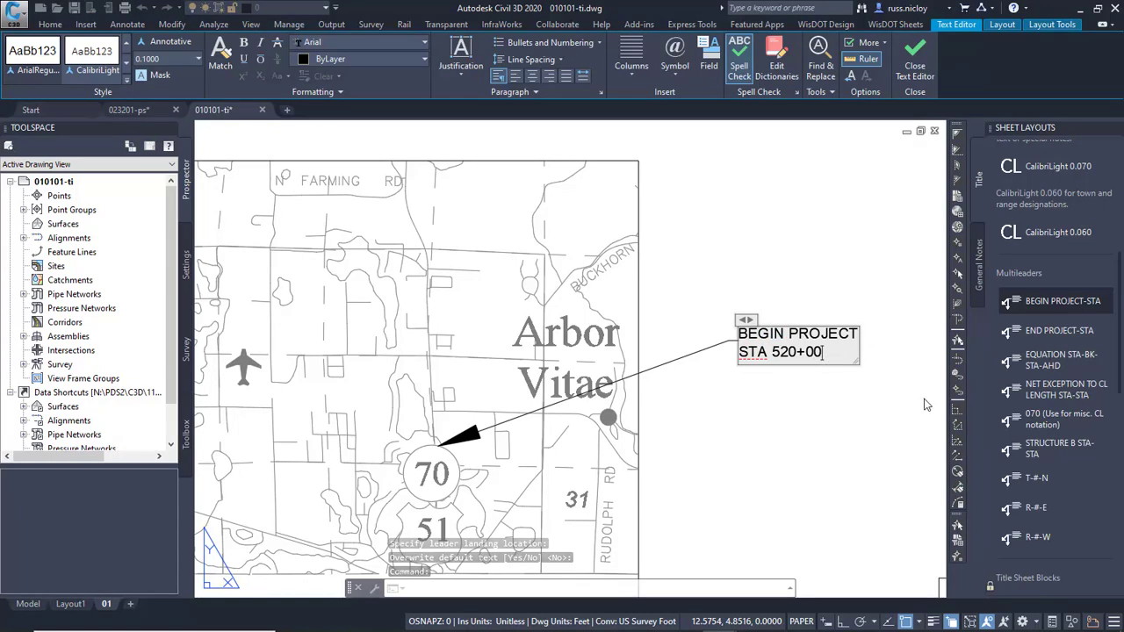
click(829, 405)
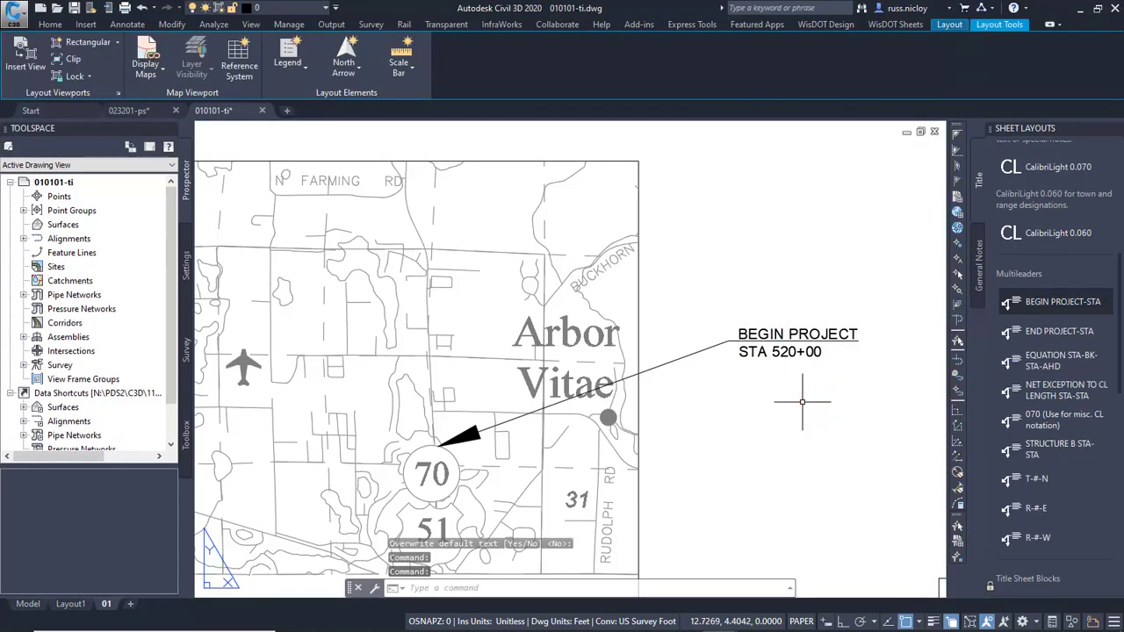
Place an R-#-E range label just below the vicinity map frame, near the short vertical line at its southwest corner.
scroll(758, 428, down, 2)
middle_drag(758, 429, 760, 400)
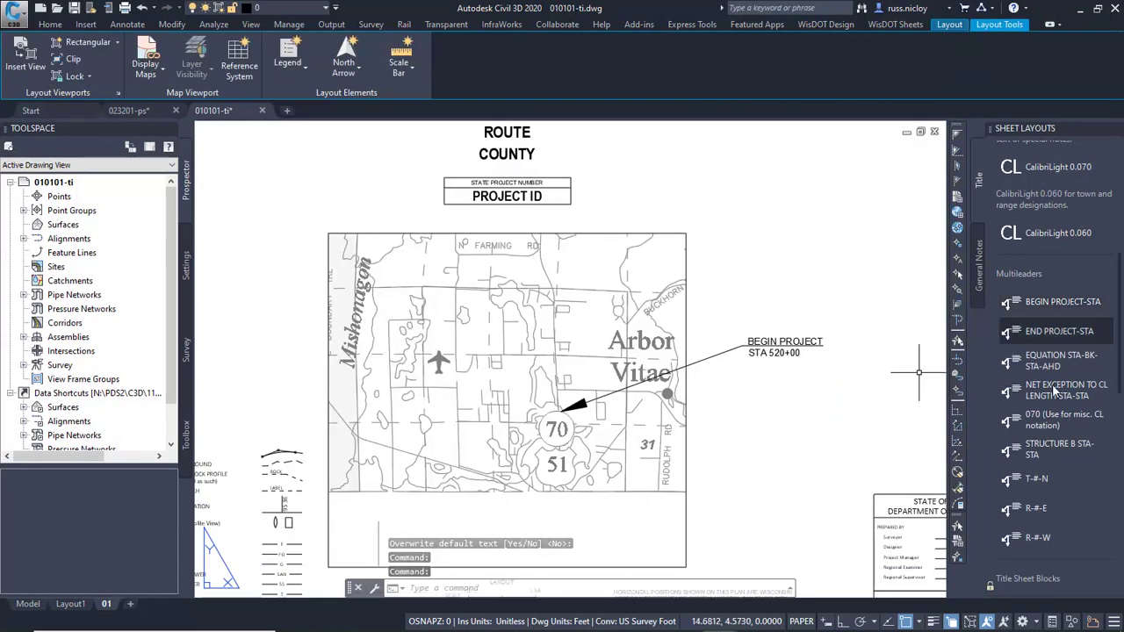
scroll(1053, 472, down, 3)
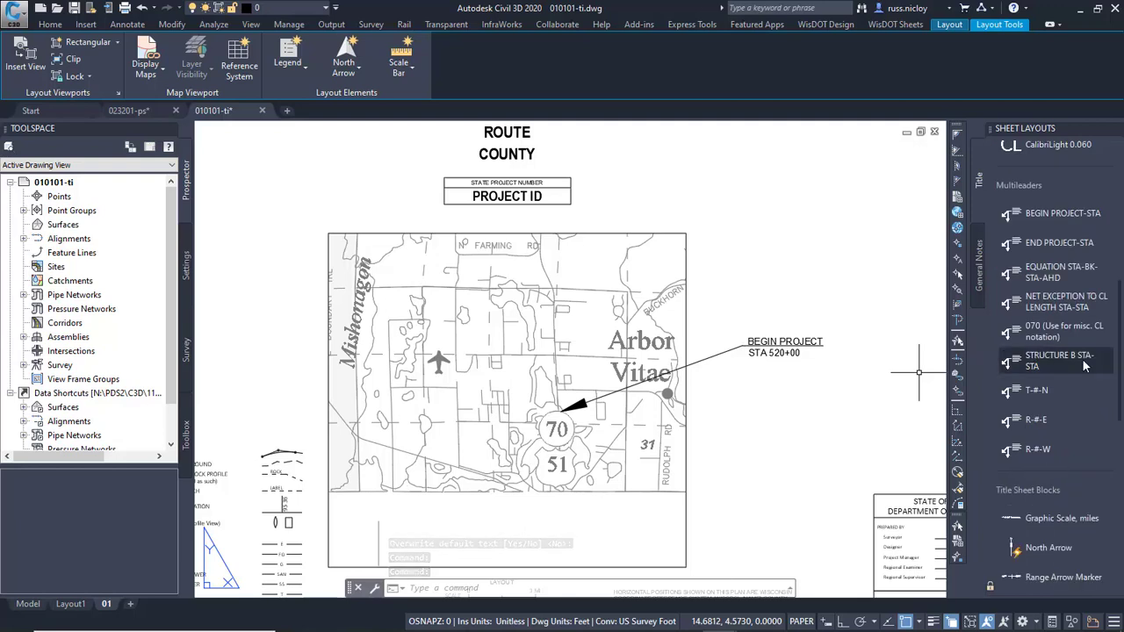
click(1034, 421)
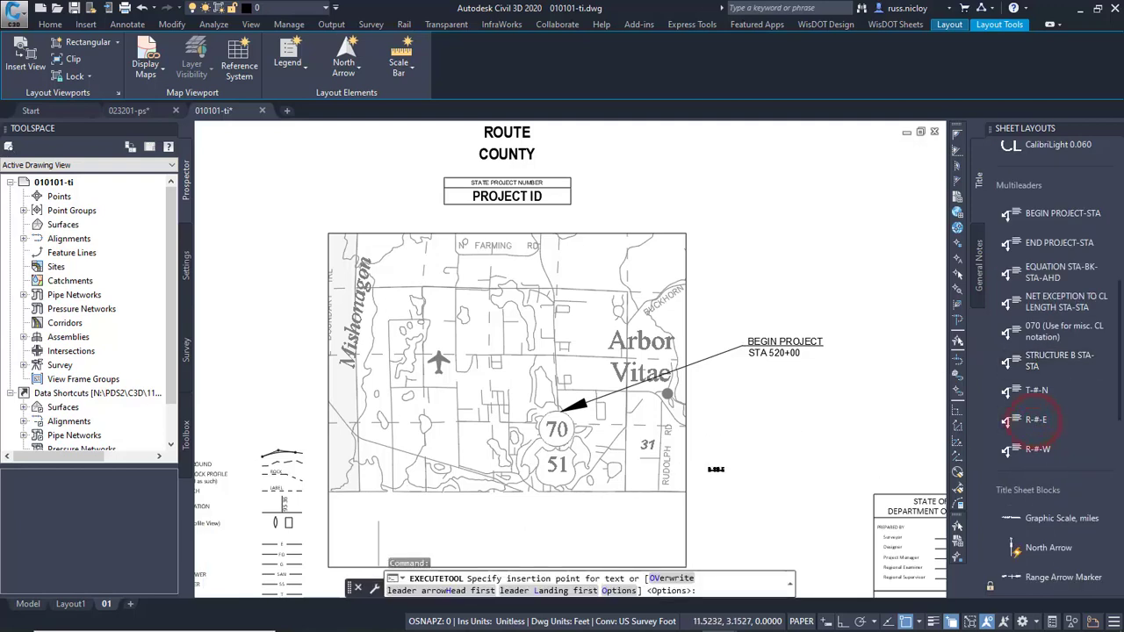
scroll(579, 456, down, 4)
scroll(568, 472, up, 6)
scroll(568, 472, up, 2)
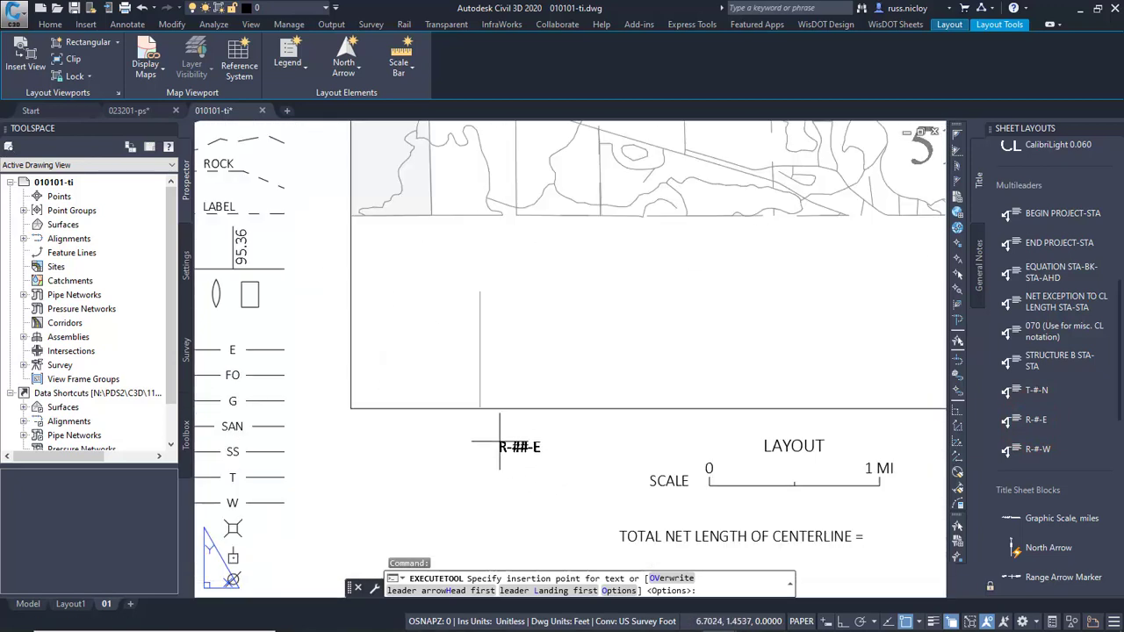
click(502, 442)
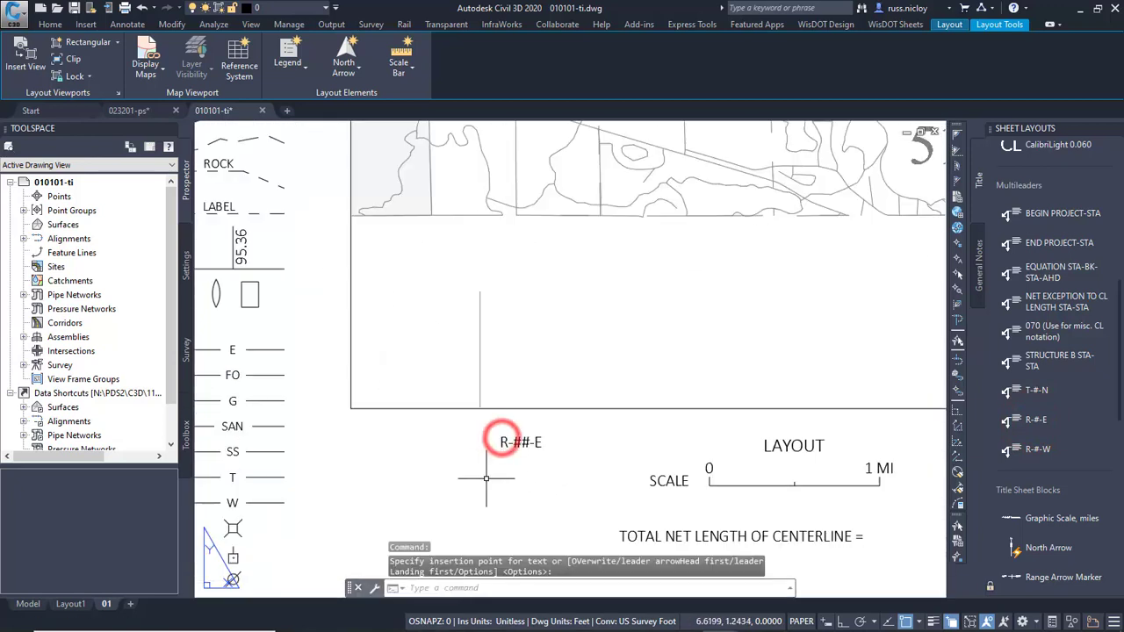
Edit the range label below the vicinity map to read R-6-E.
double_click(517, 442)
double_click(516, 443)
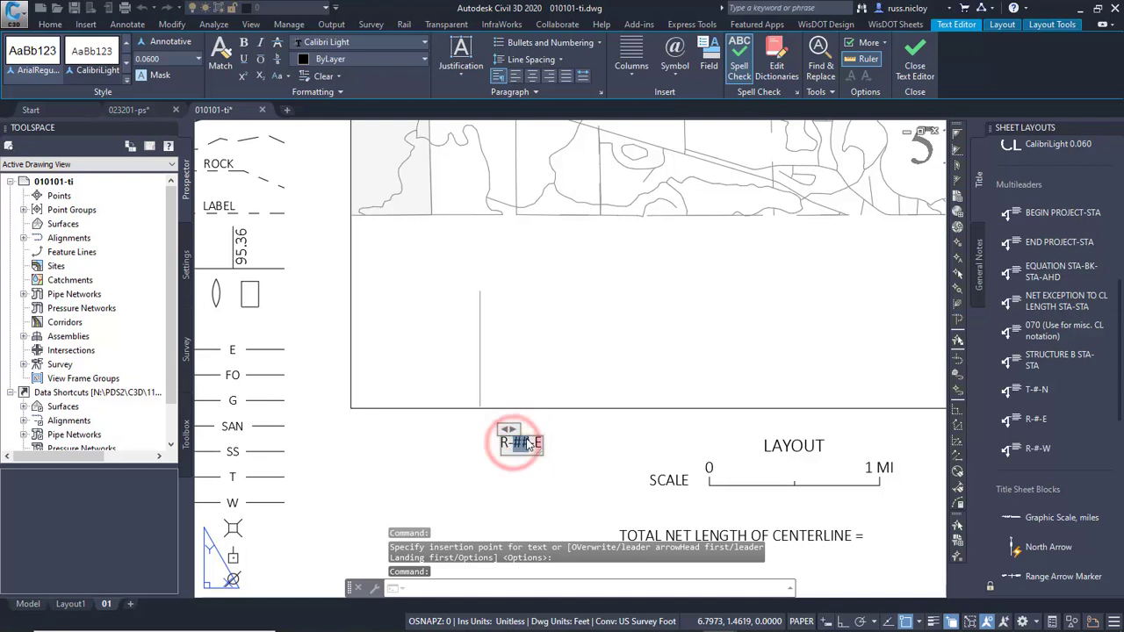
text(6)
click(442, 454)
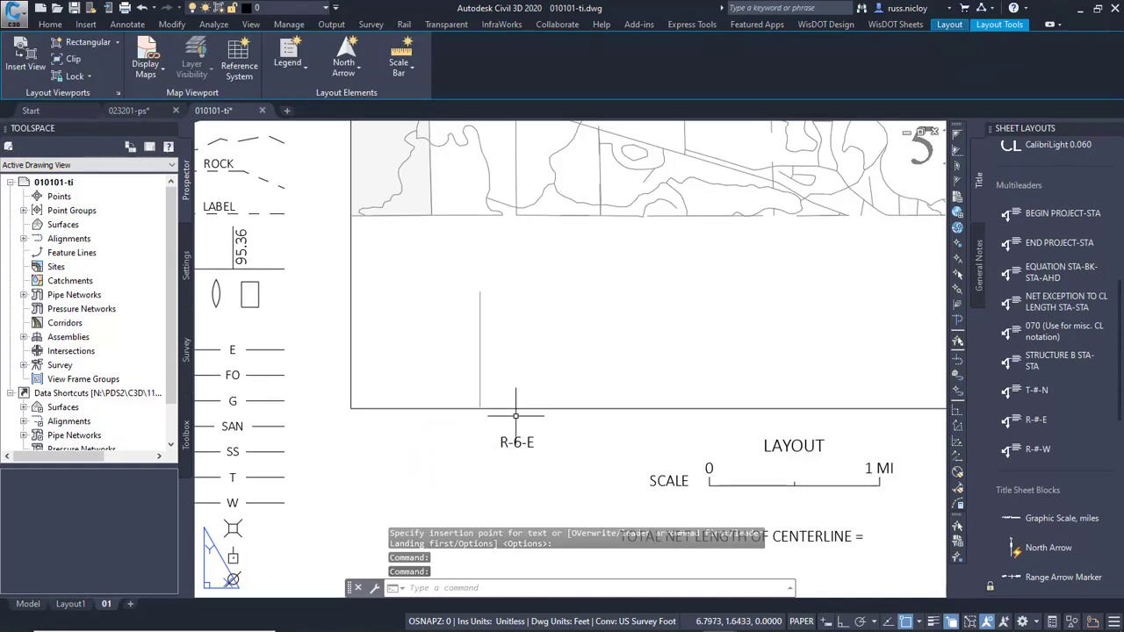
scroll(449, 427, down, 3)
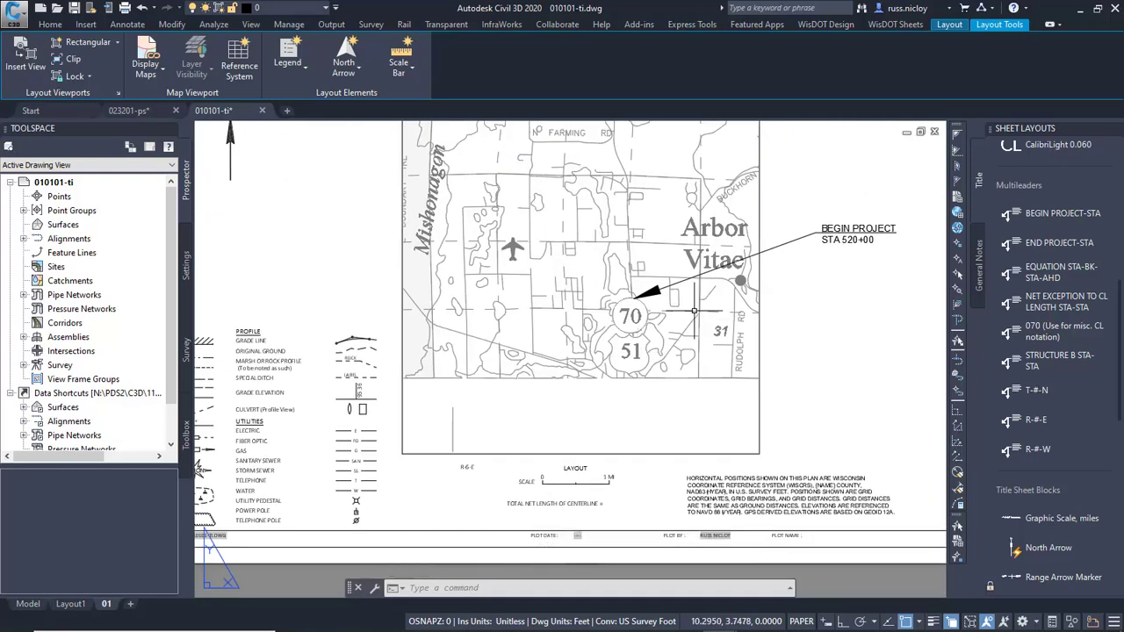
Close the Sheet Layouts palette and bring the whole title sheet into view.
middle_drag(700, 313, 693, 363)
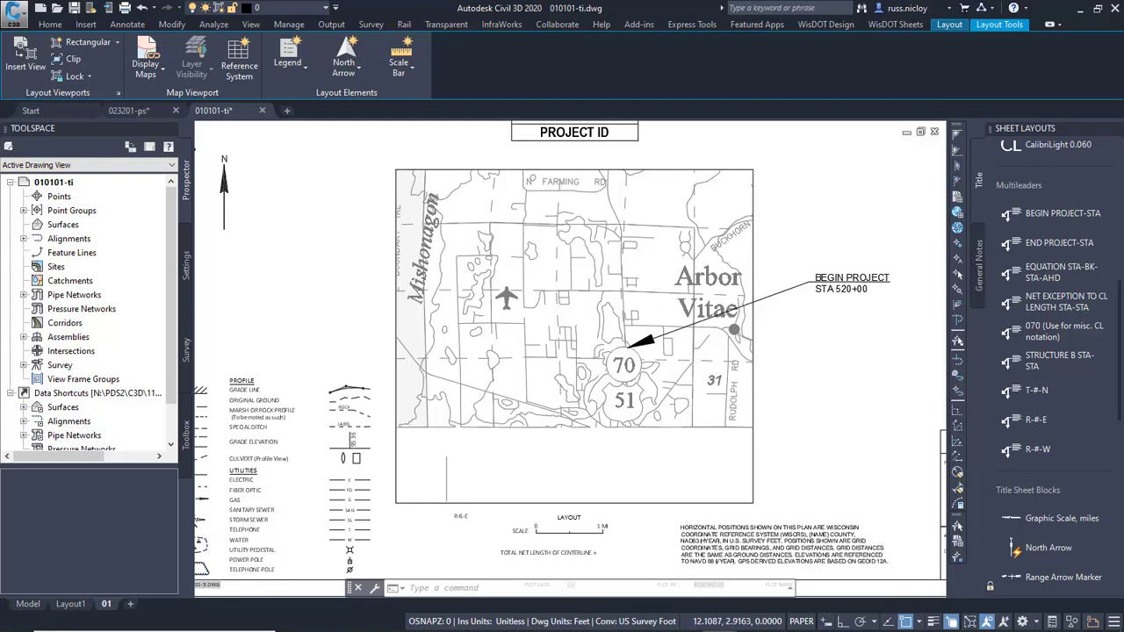
scroll(813, 419, down, 4)
click(1115, 129)
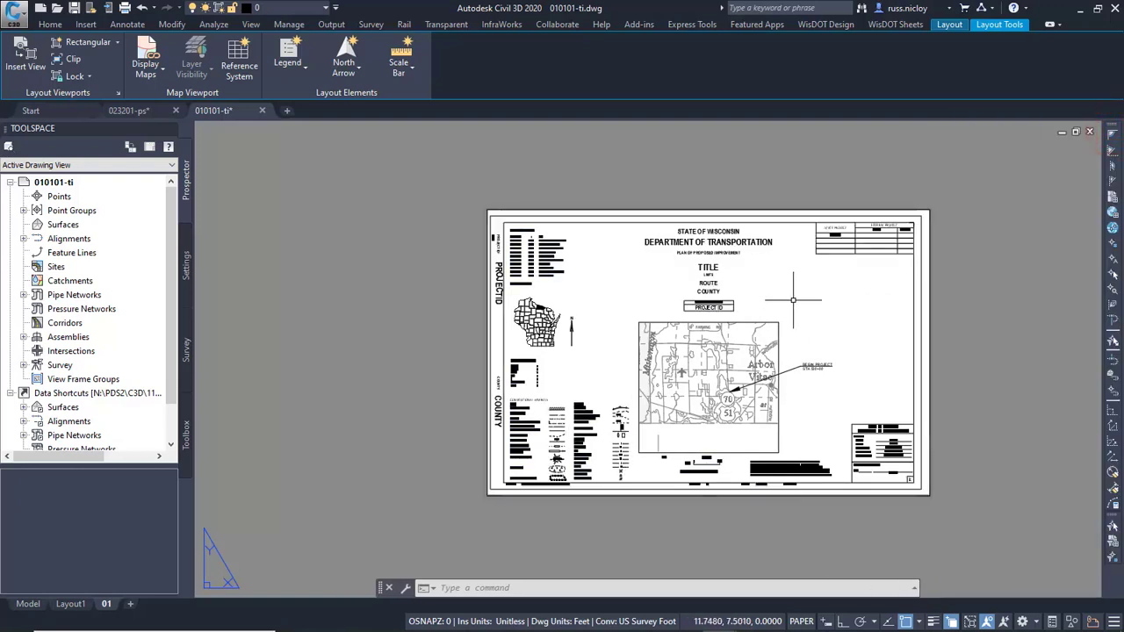
middle_drag(794, 300, 723, 298)
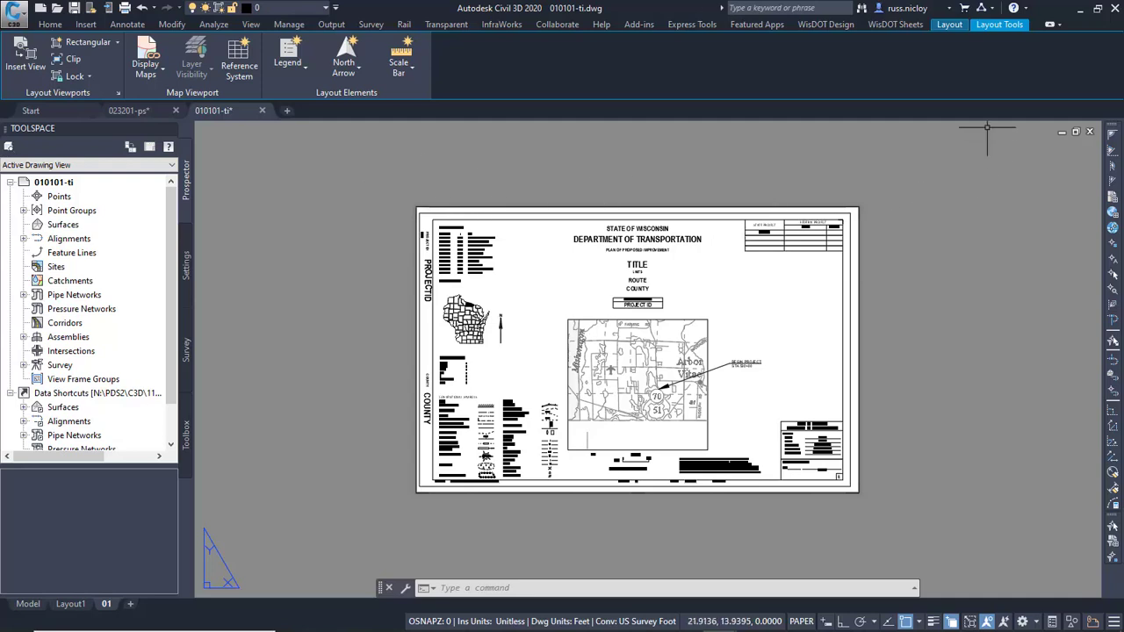
Create a new quantities drawing from the 03-Misc Quantities Speed Sheet template.
click(902, 26)
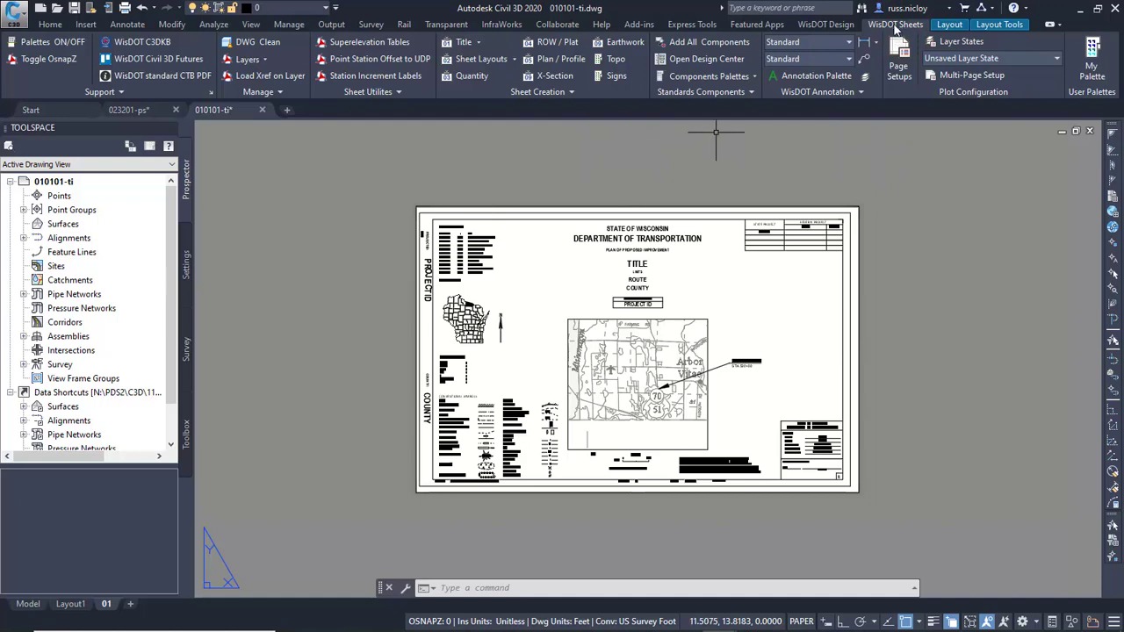
click(467, 75)
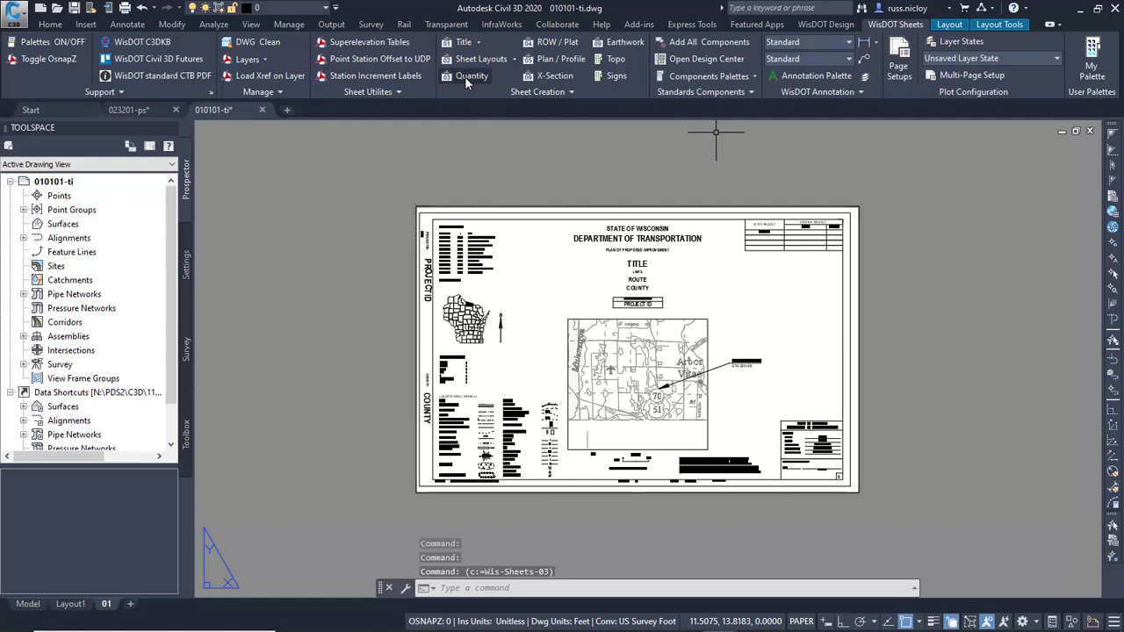
click(49, 48)
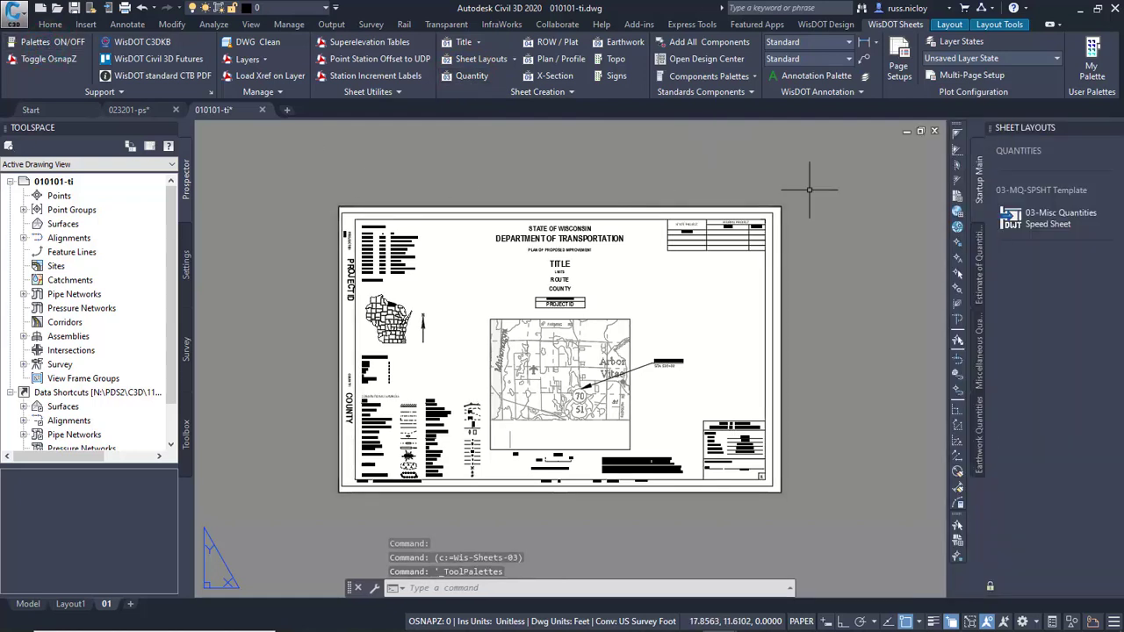
click(1042, 225)
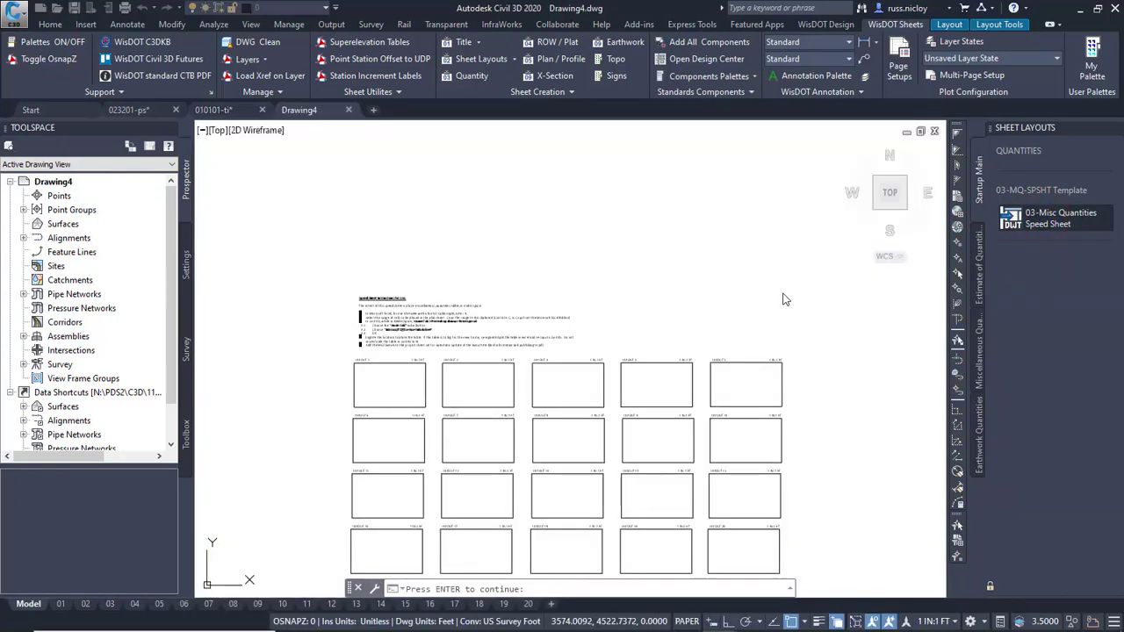
key(Return)
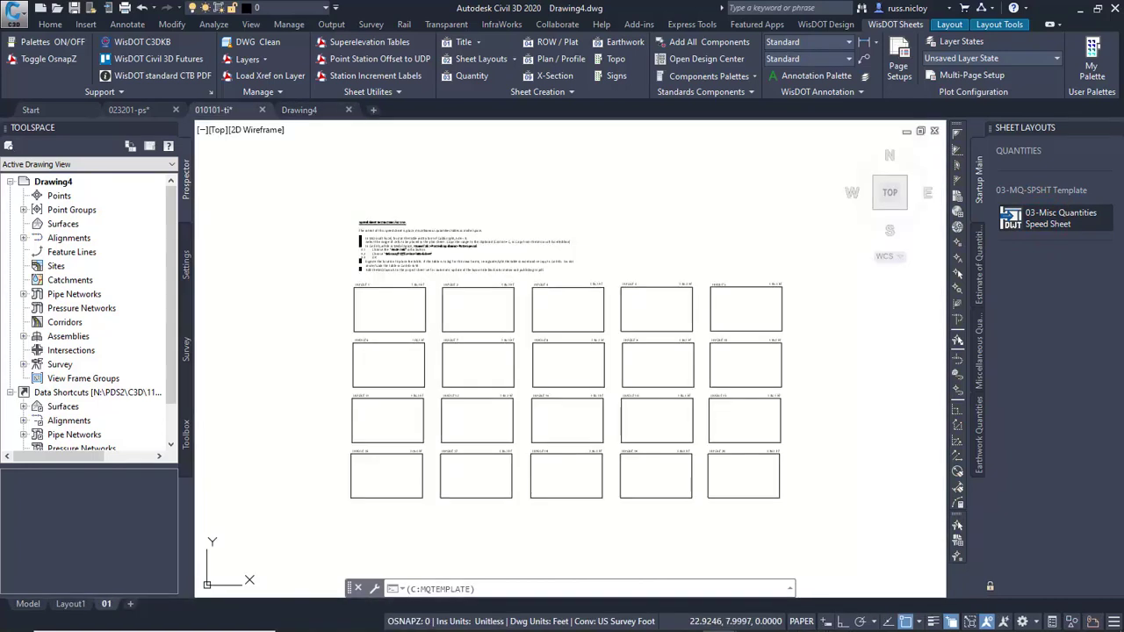
middle_drag(736, 406, 749, 367)
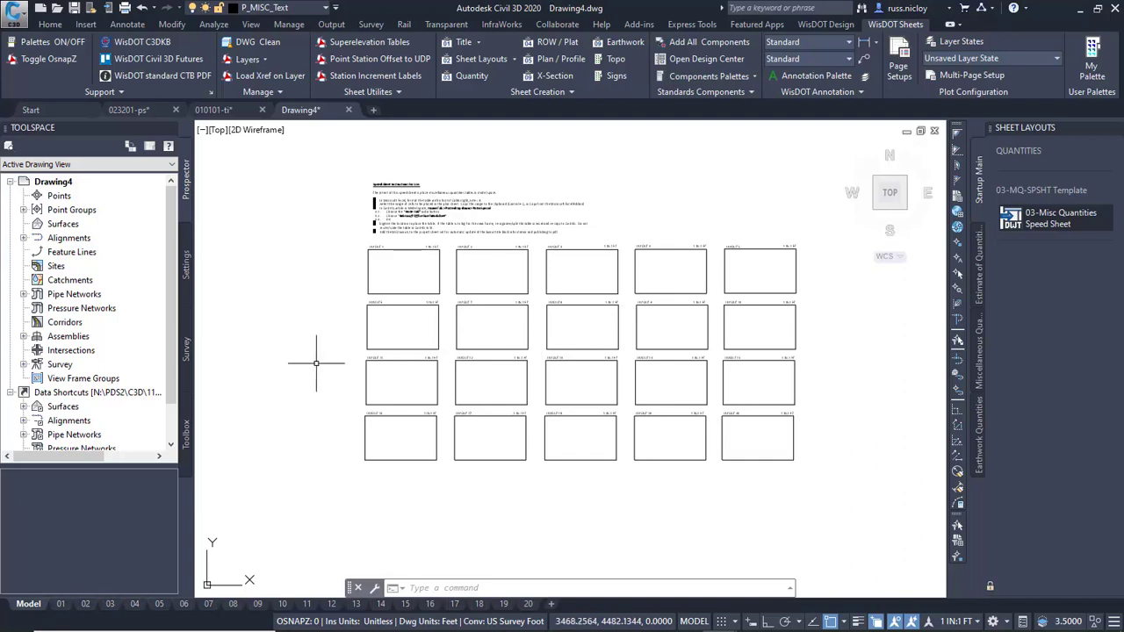
Draw a short diagonal test line inside the LAYOUT 1 frame in model space.
text(l)
key(Return)
click(395, 279)
right_click(413, 272)
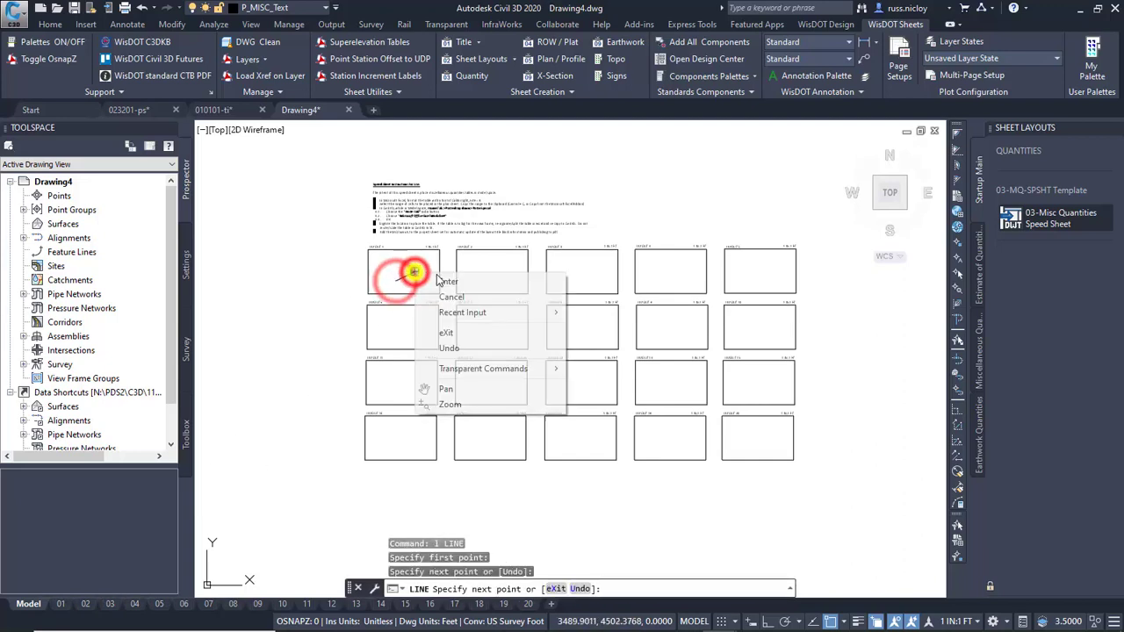
click(452, 279)
Check the test line on sheet layout 01, then return to model space and delete it.
click(61, 603)
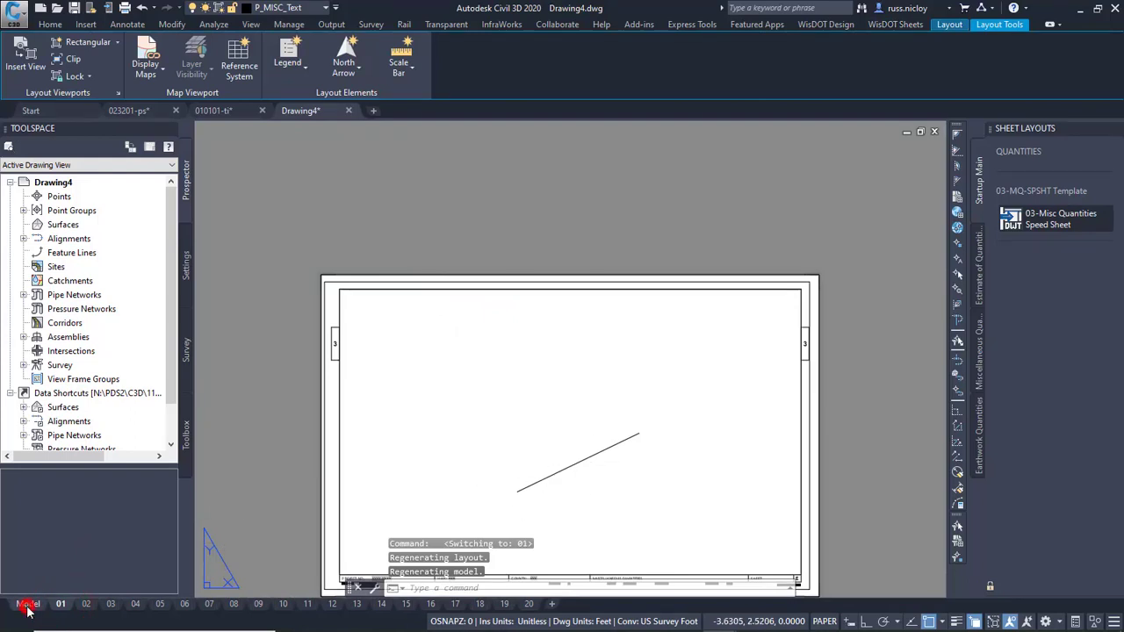
click(28, 604)
click(402, 279)
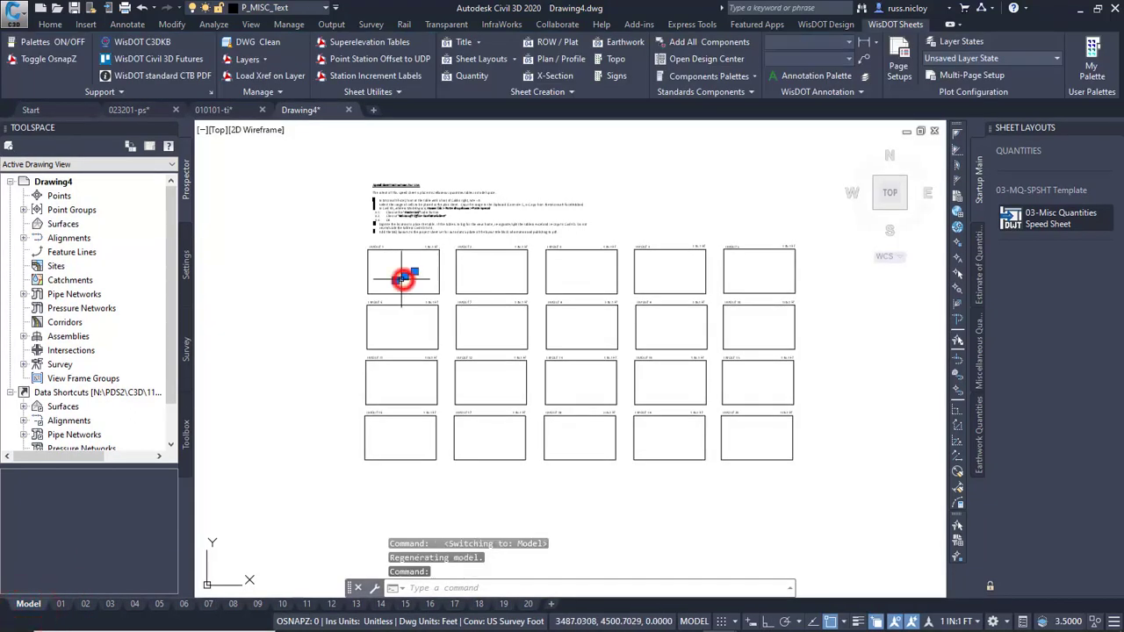
key(Delete)
Read the speed sheet instructions, switch to 11701970-Quantities.xlsx in Excel and set the REMOVING STORM SEWER table, B2:H23, to font size 8.
scroll(404, 202, up, 5)
scroll(409, 207, up, 3)
scroll(420, 250, down, 3)
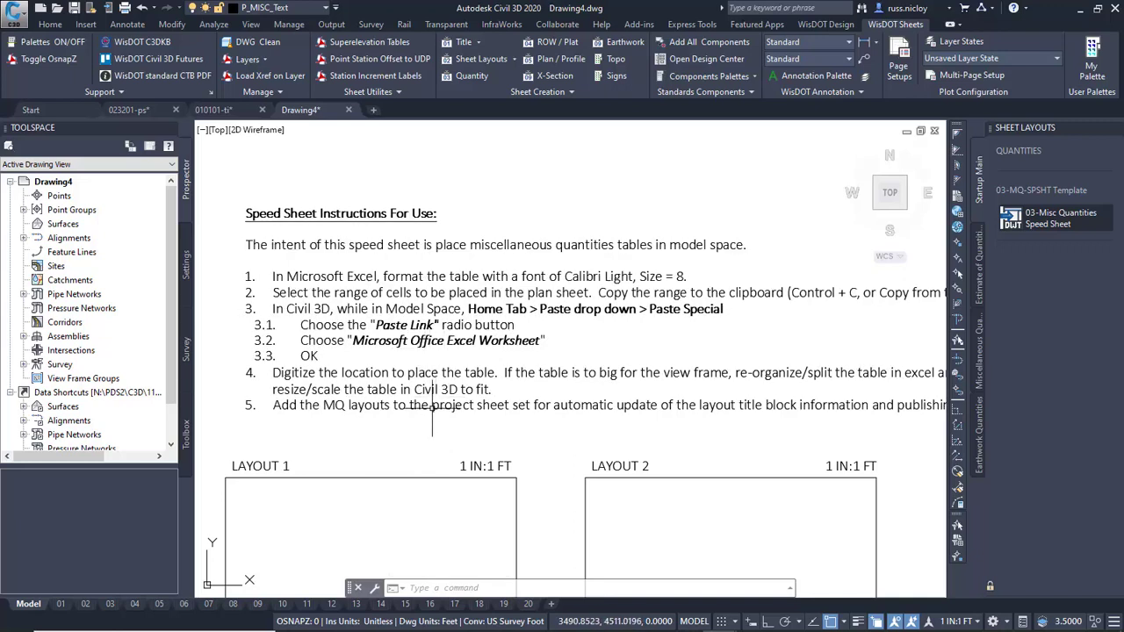
scroll(455, 325, down, 5)
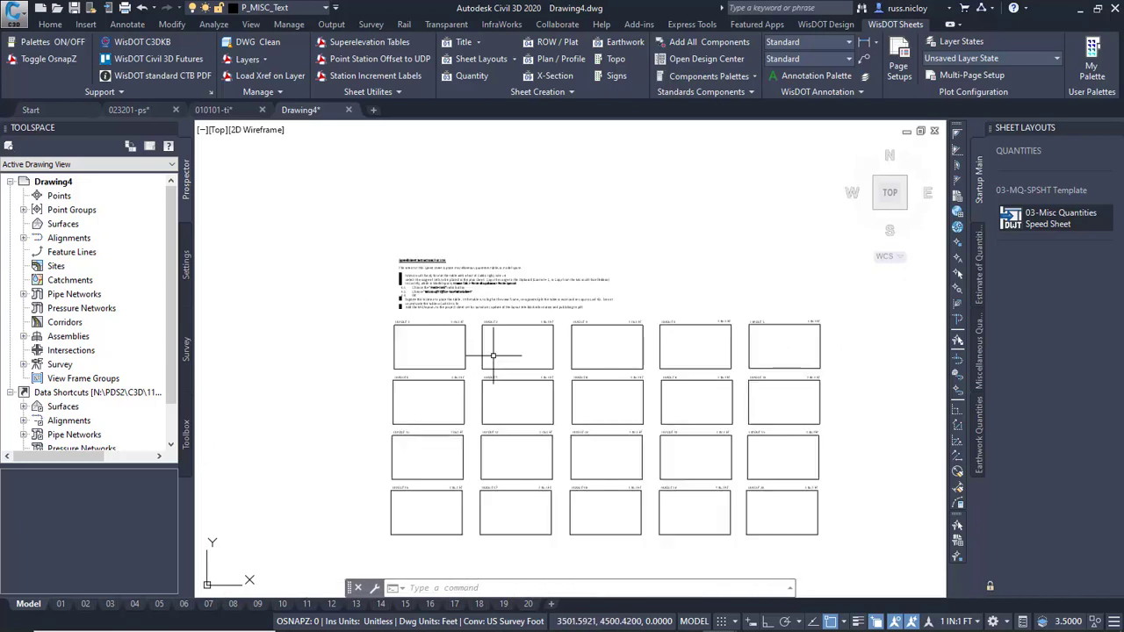
middle_drag(483, 354, 421, 303)
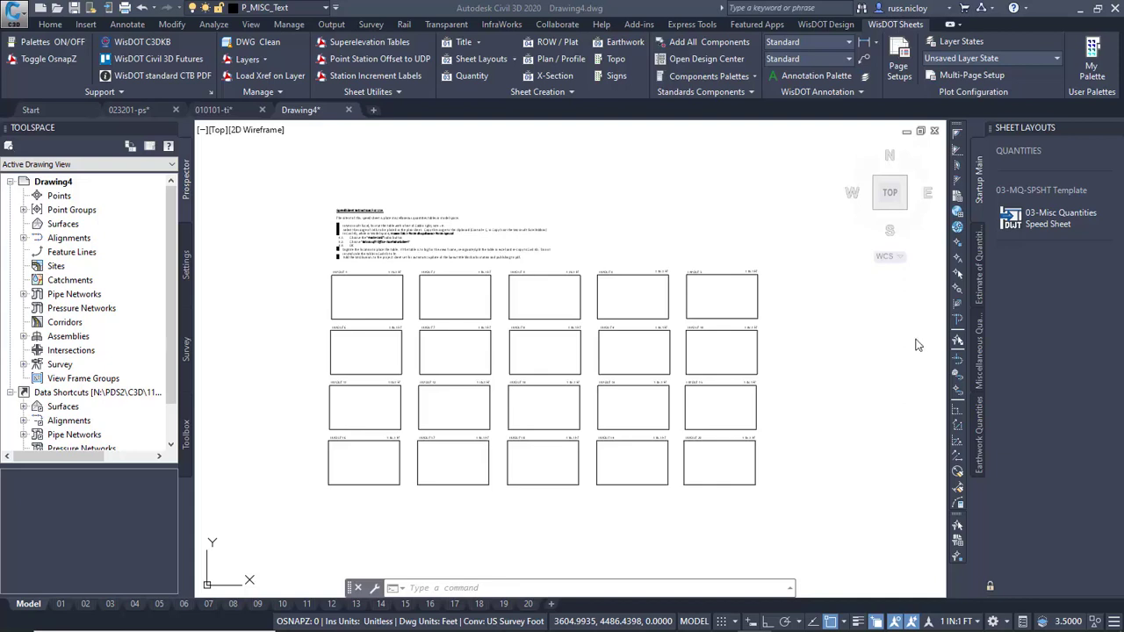
drag(1123, 132, 725, 57)
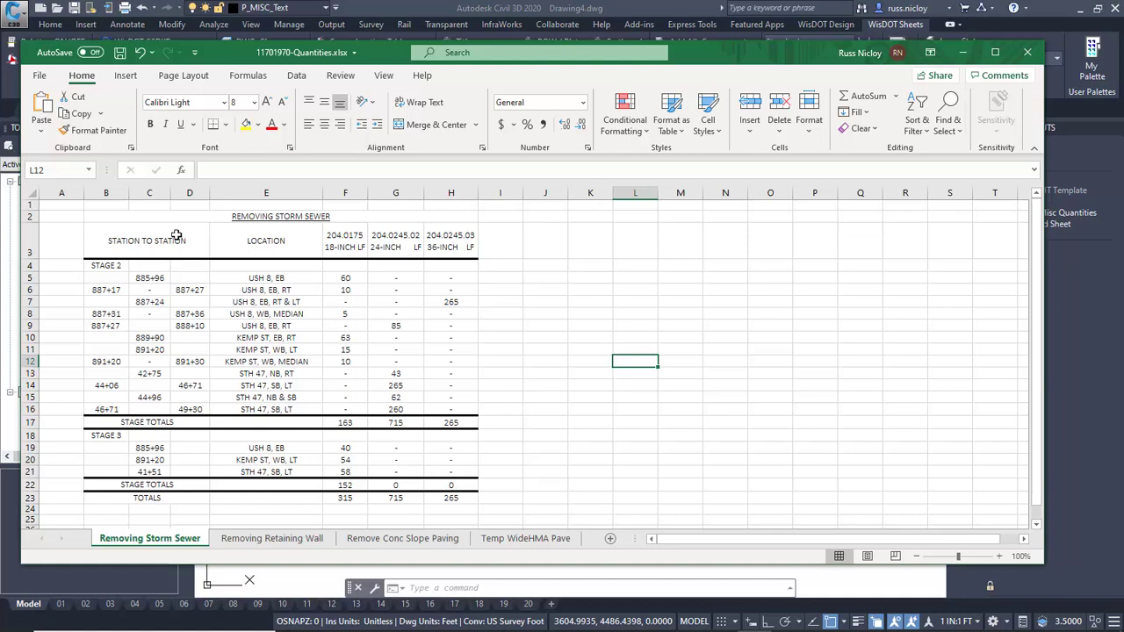
drag(143, 222, 461, 502)
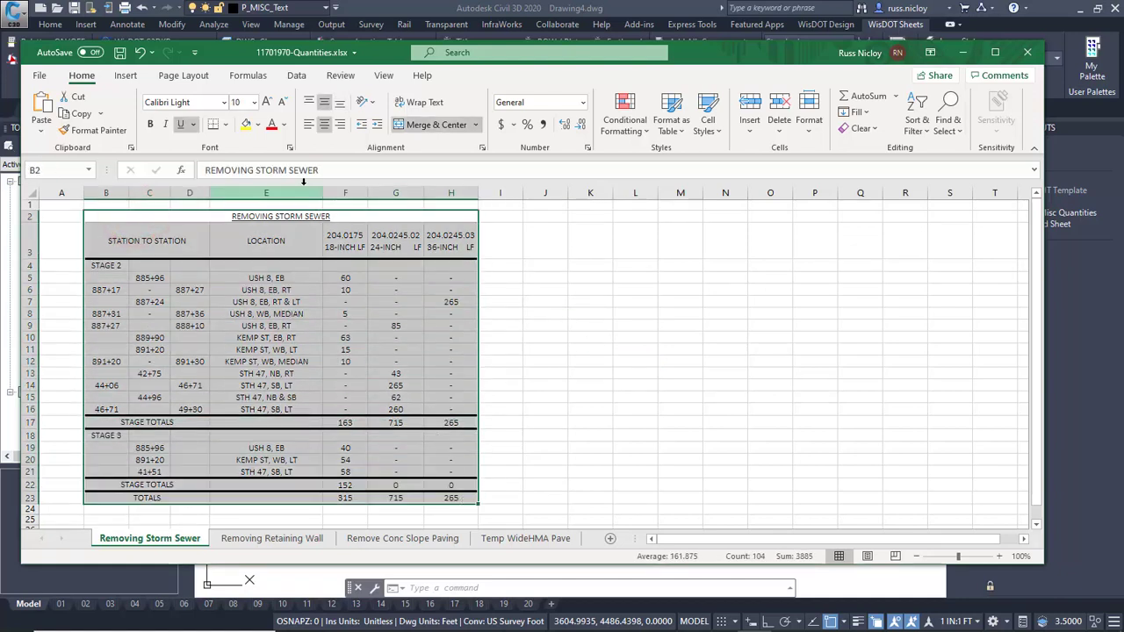
click(253, 102)
click(247, 122)
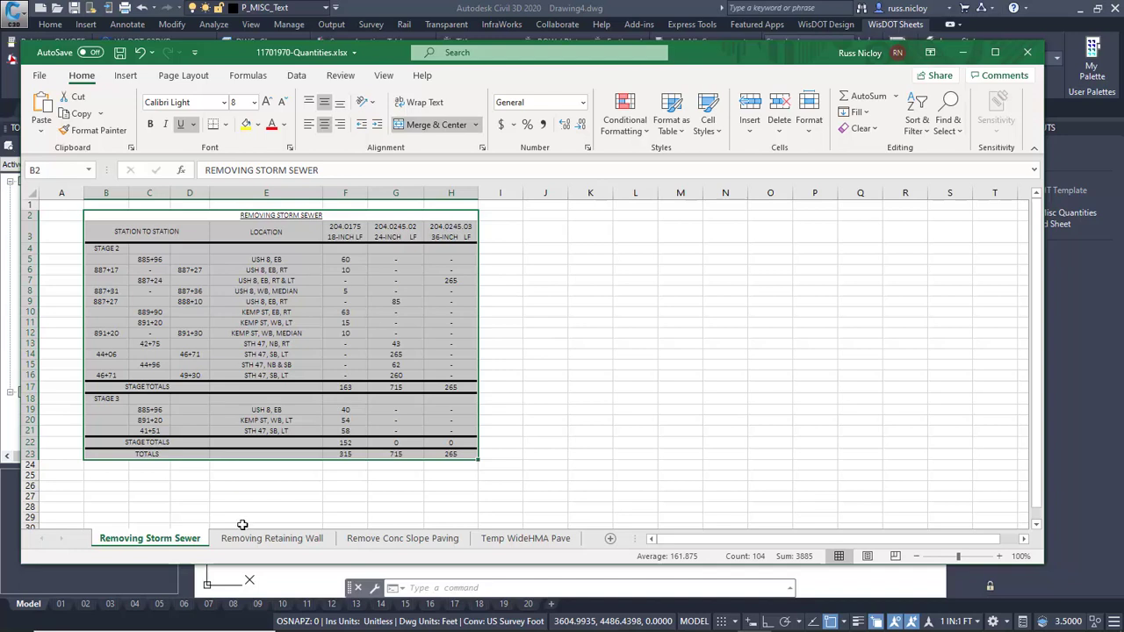
Look at the other quantity worksheets, return to Removing Storm Sewer and turn off its gridlines.
click(247, 538)
click(383, 541)
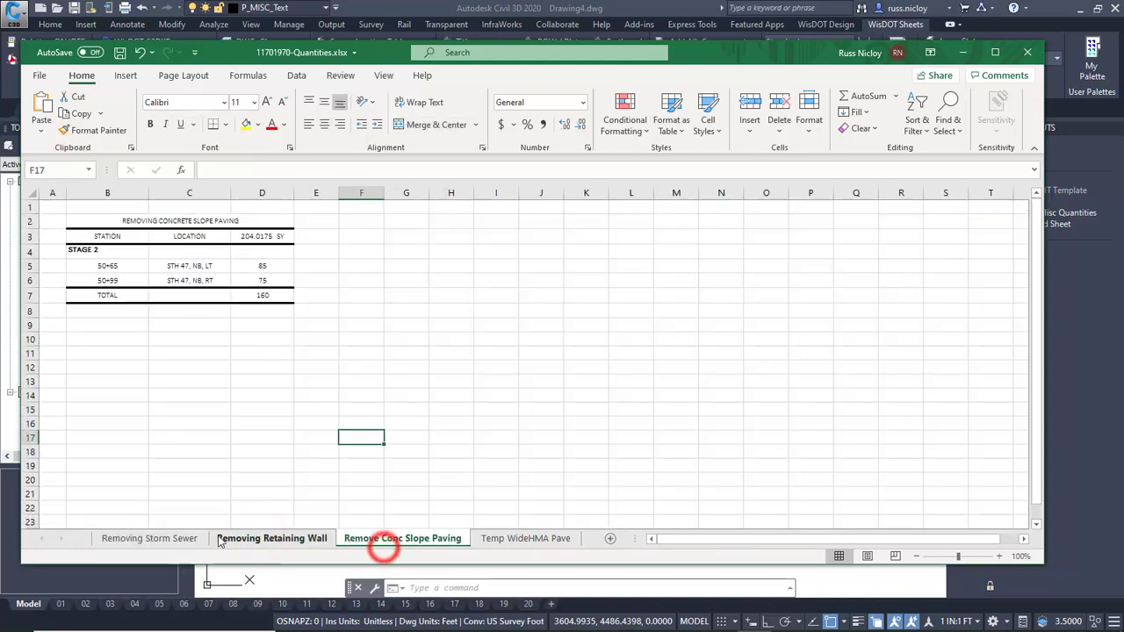
click(170, 539)
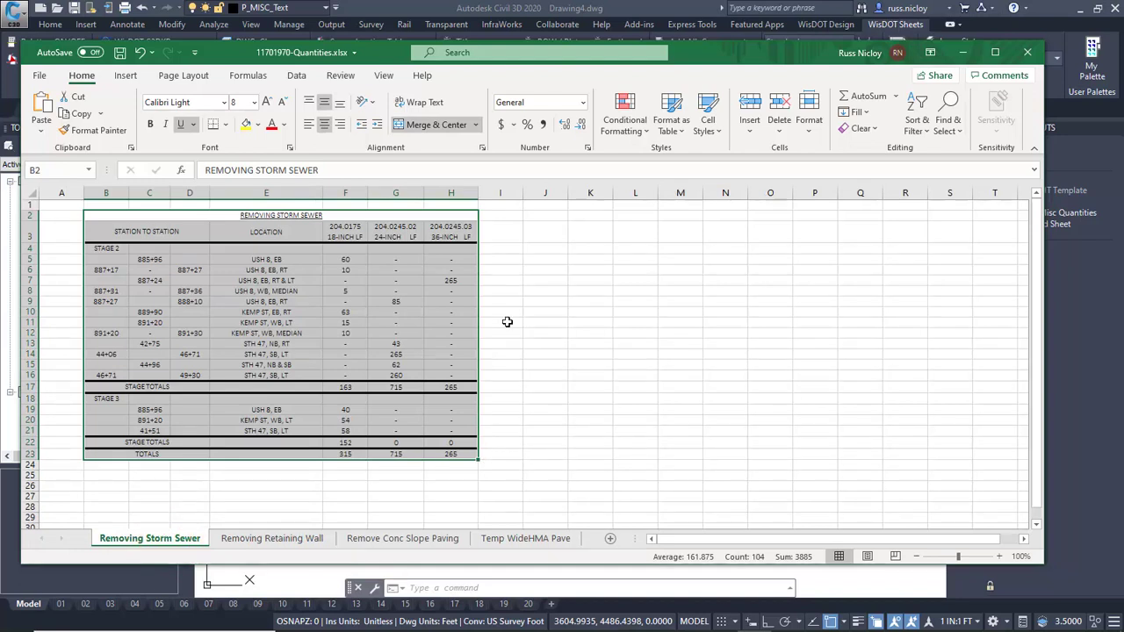
click(384, 78)
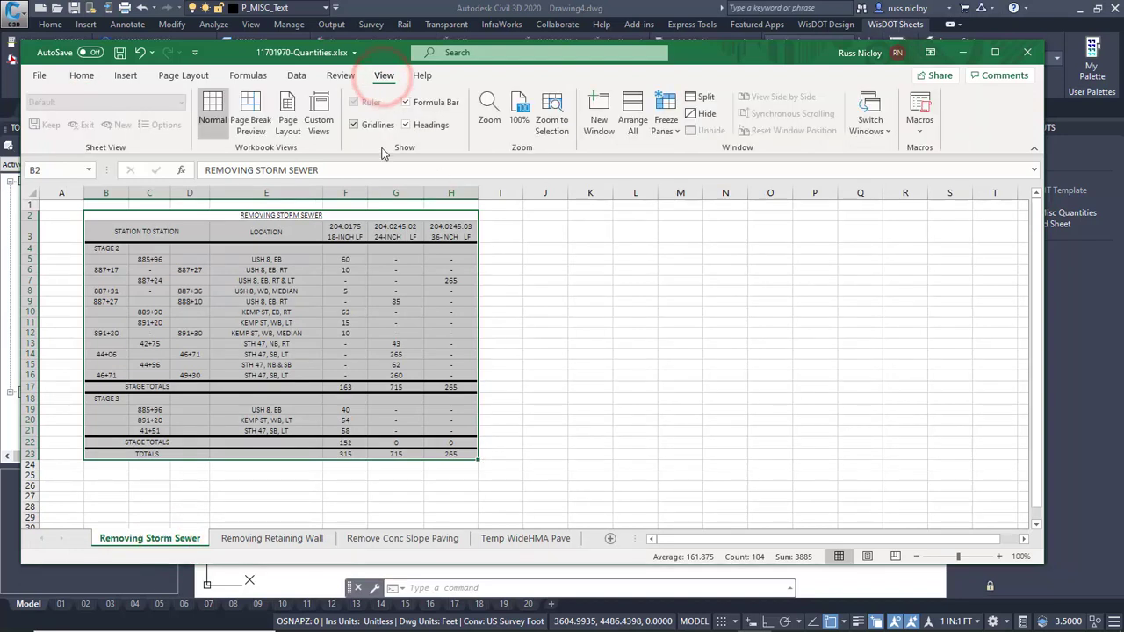
click(355, 125)
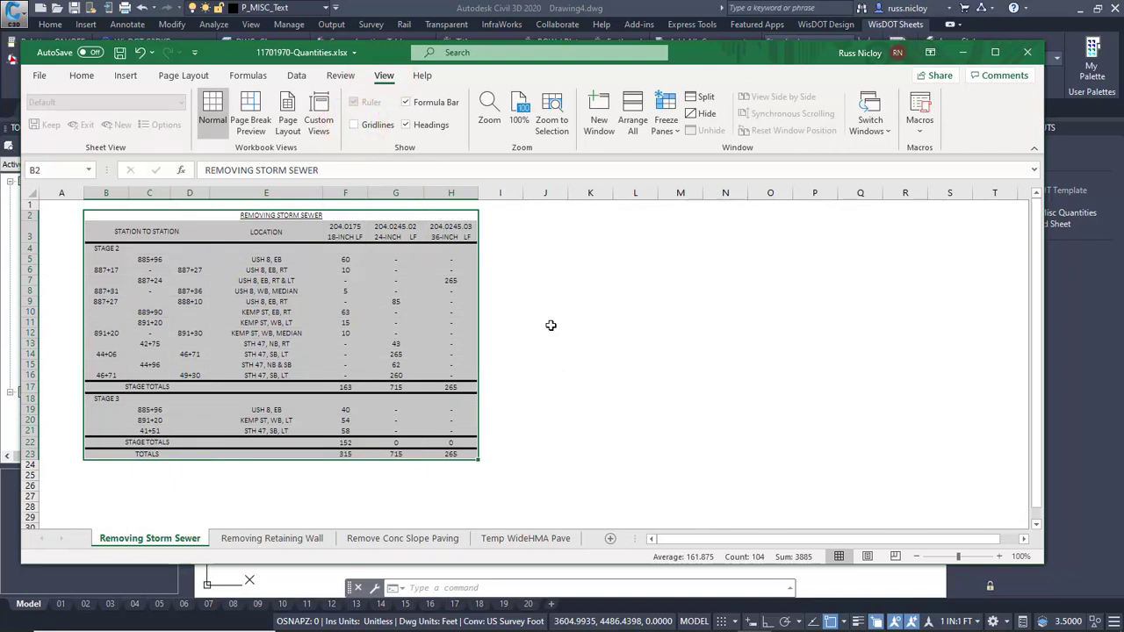
Copy the REMOVING STORM SEWER table range B2:H23 and switch back to Civil 3D.
drag(129, 220, 453, 457)
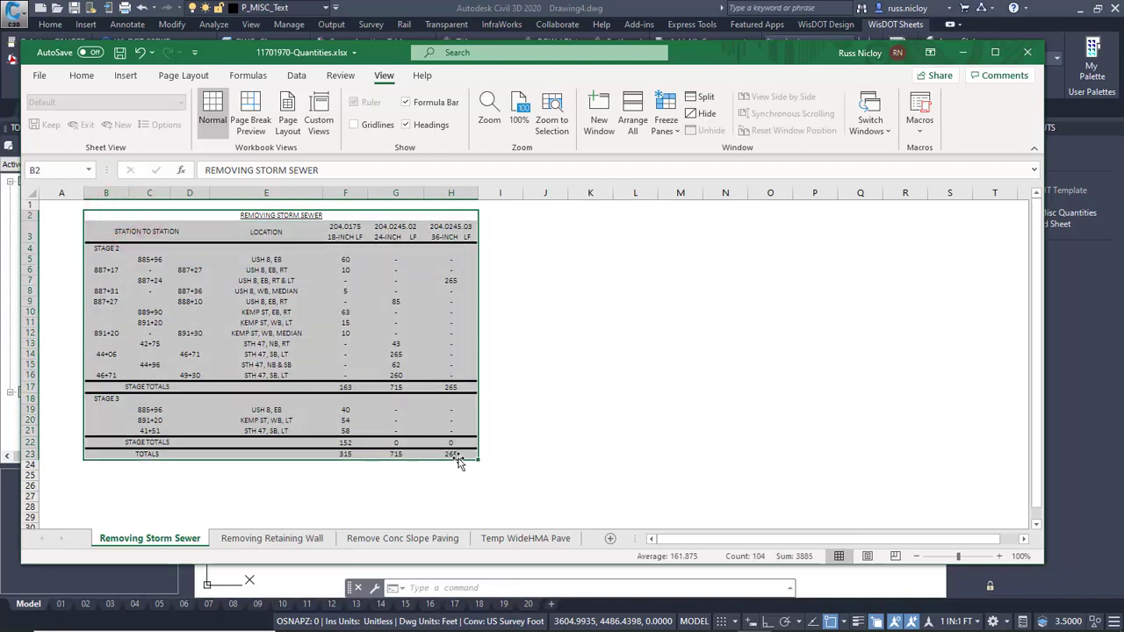
right_click(314, 277)
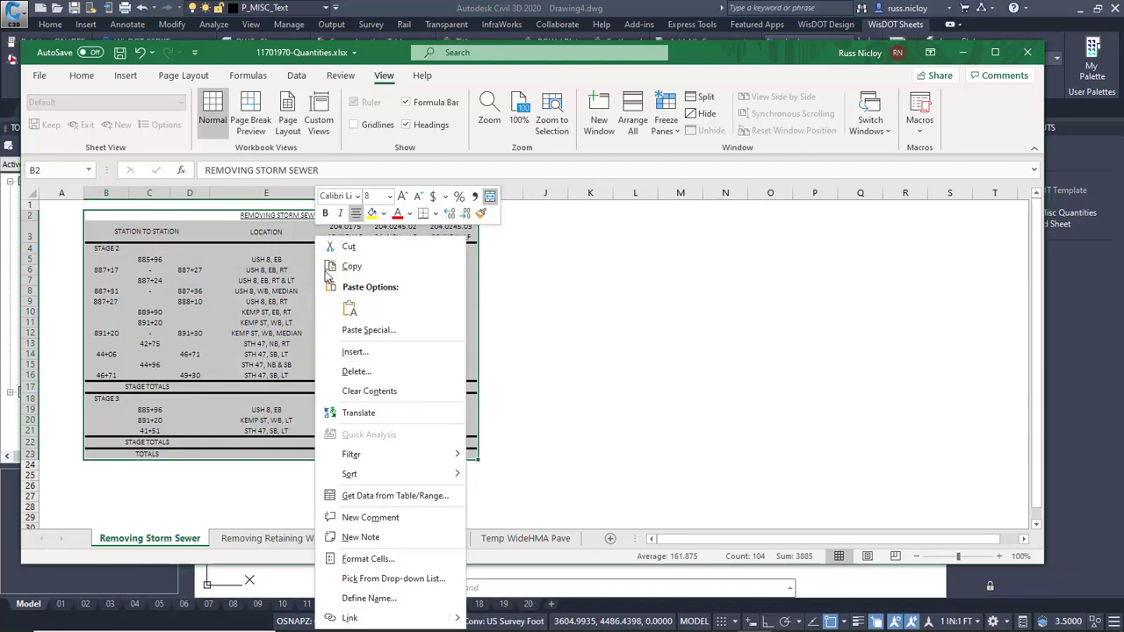
click(351, 265)
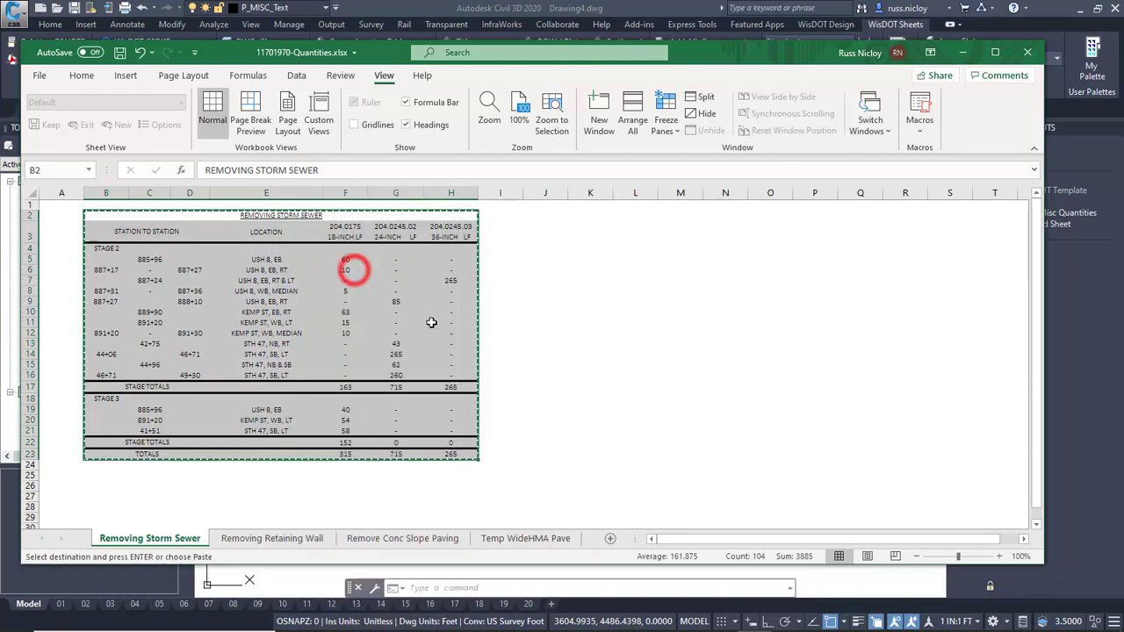
click(962, 52)
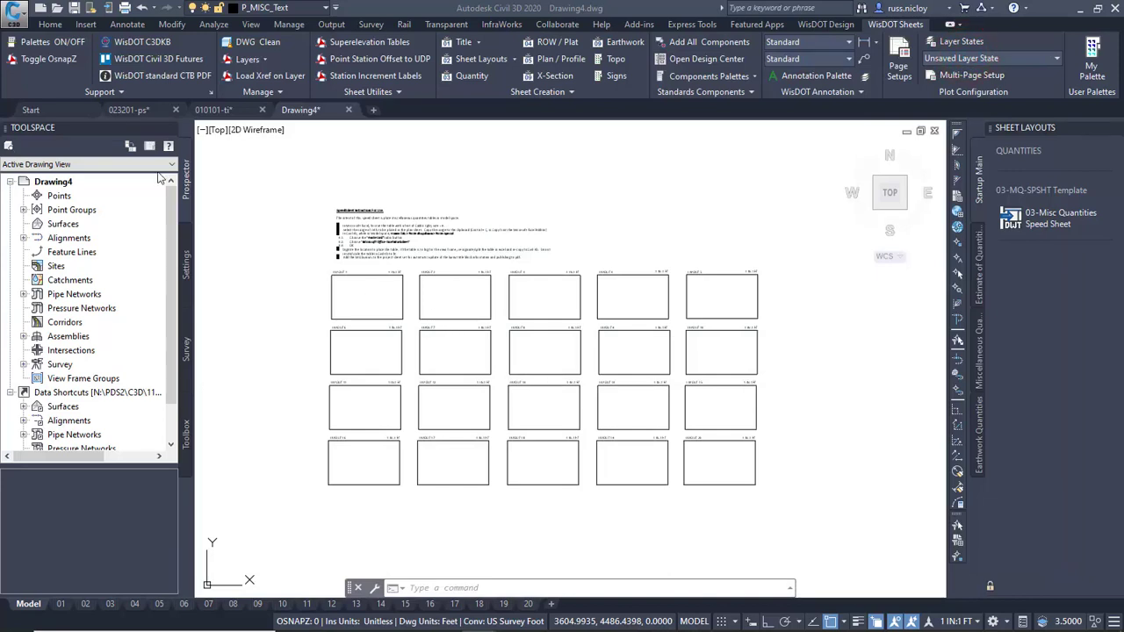
Paste the copied table as a linked Microsoft Excel Worksheet in the upper-left part of the LAYOUT 1 frame.
click(51, 25)
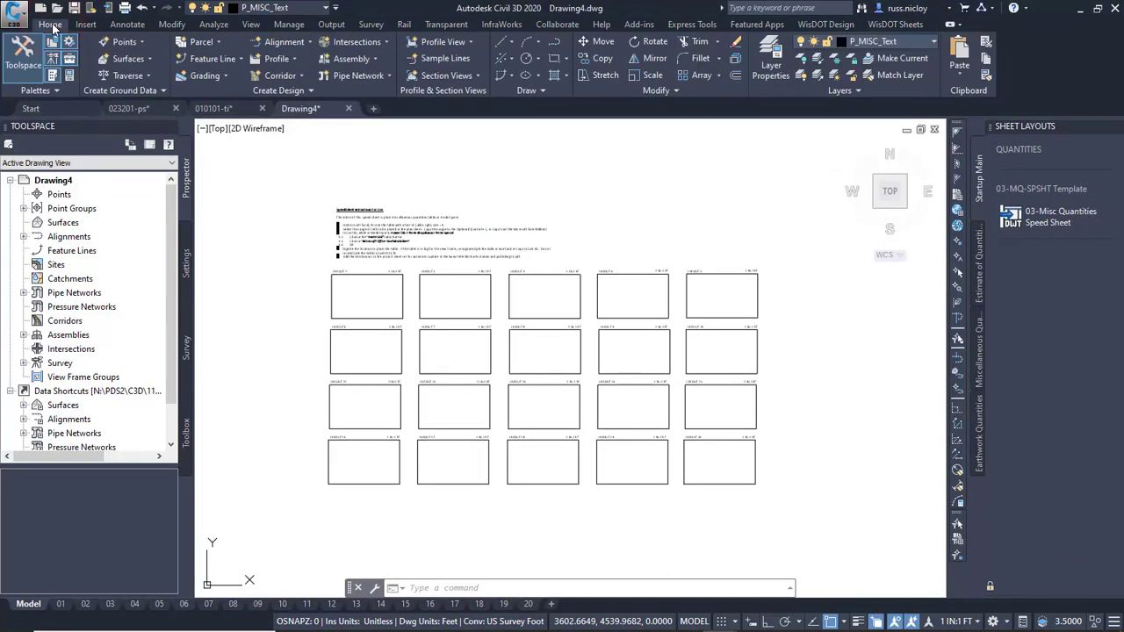
click(964, 74)
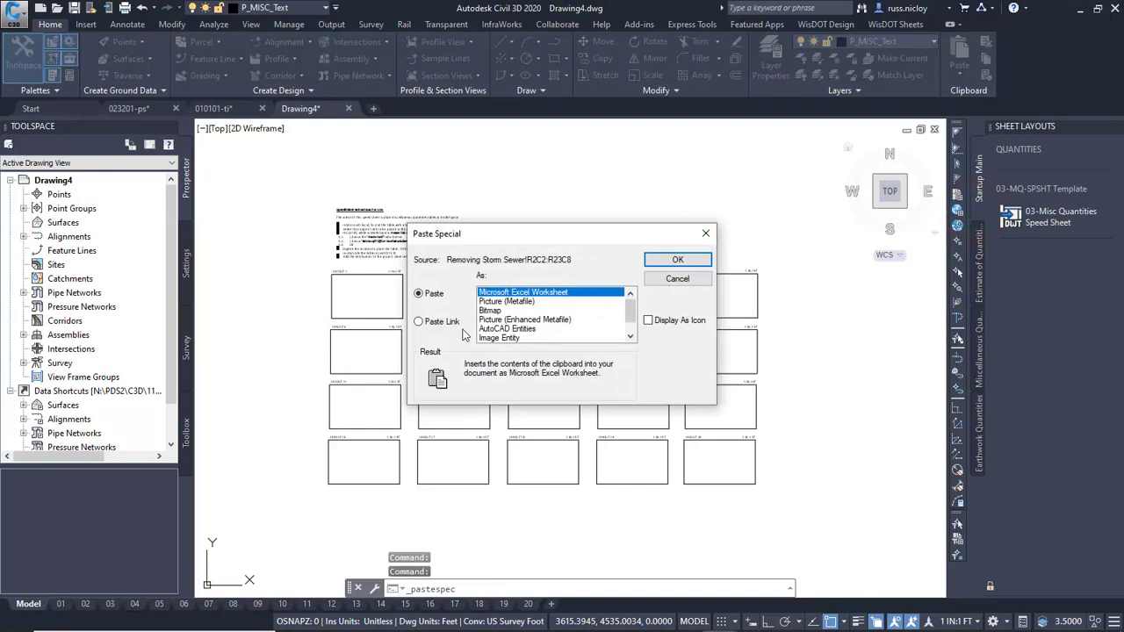
click(420, 322)
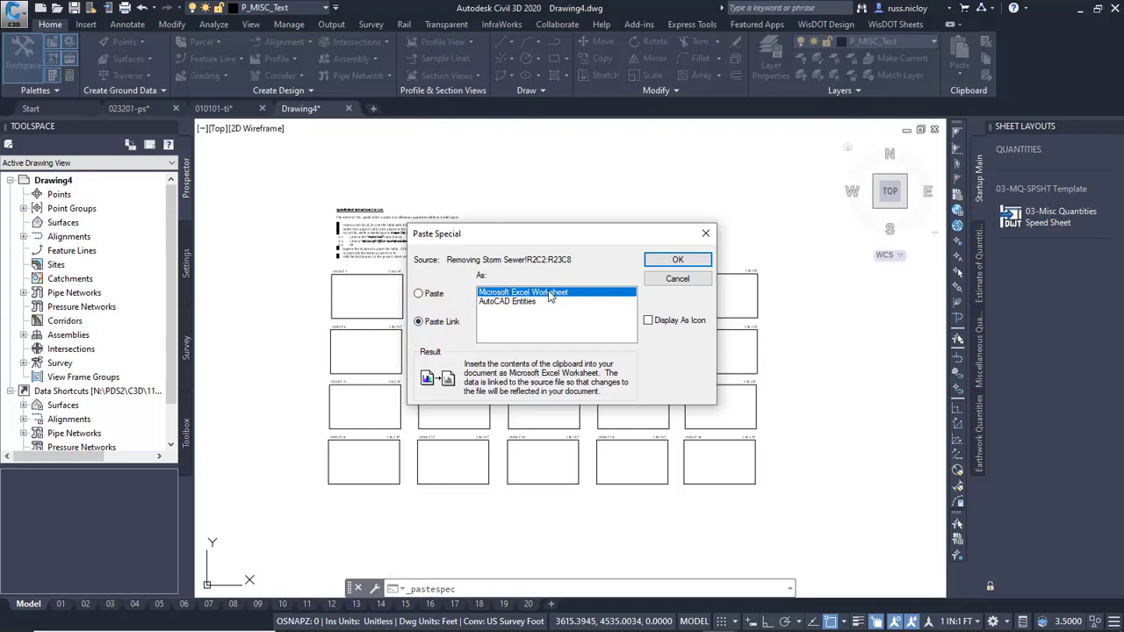
click(672, 260)
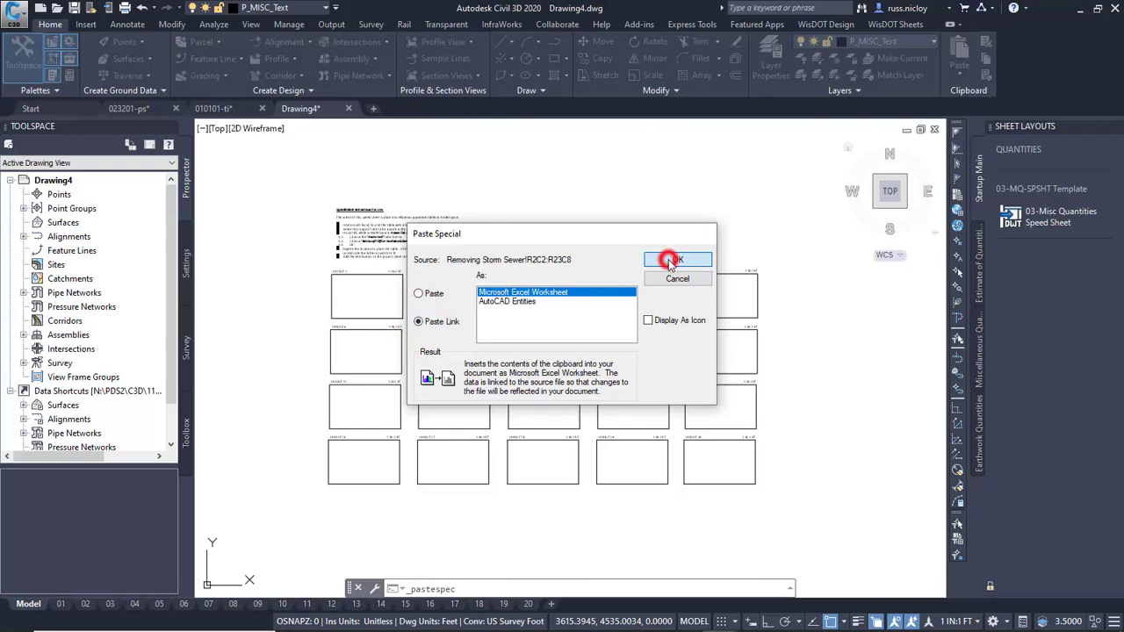
scroll(386, 290, up, 6)
middle_drag(303, 325, 377, 386)
click(337, 304)
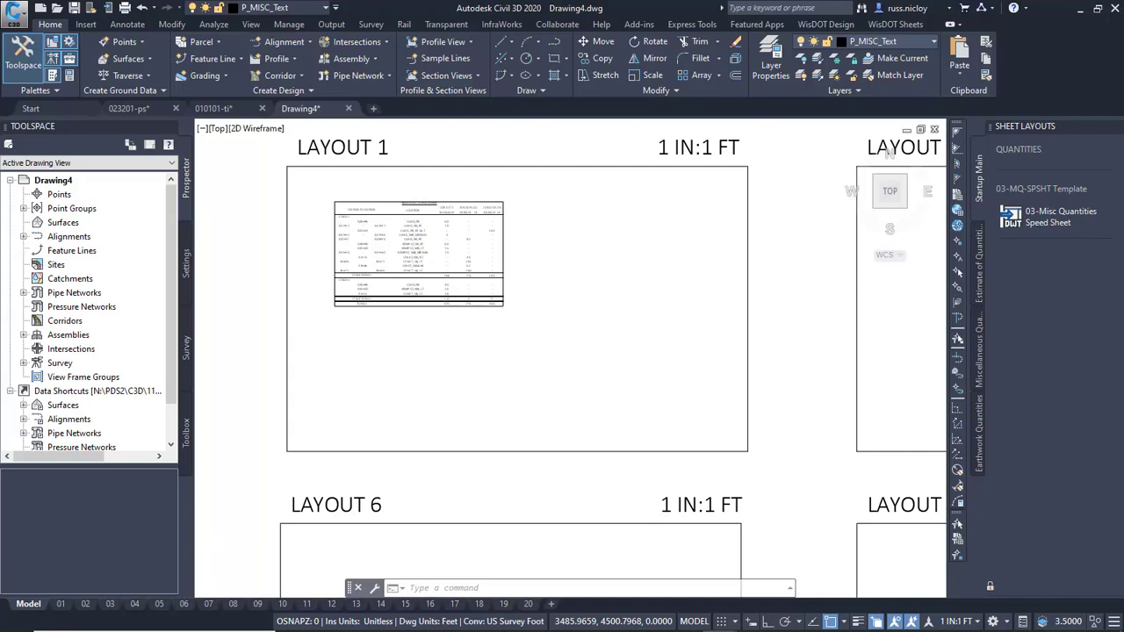
Create a new drawing from the Earthwork Data Speed Sheet template and look over its instructions and layout frames.
scroll(471, 356, down, 2)
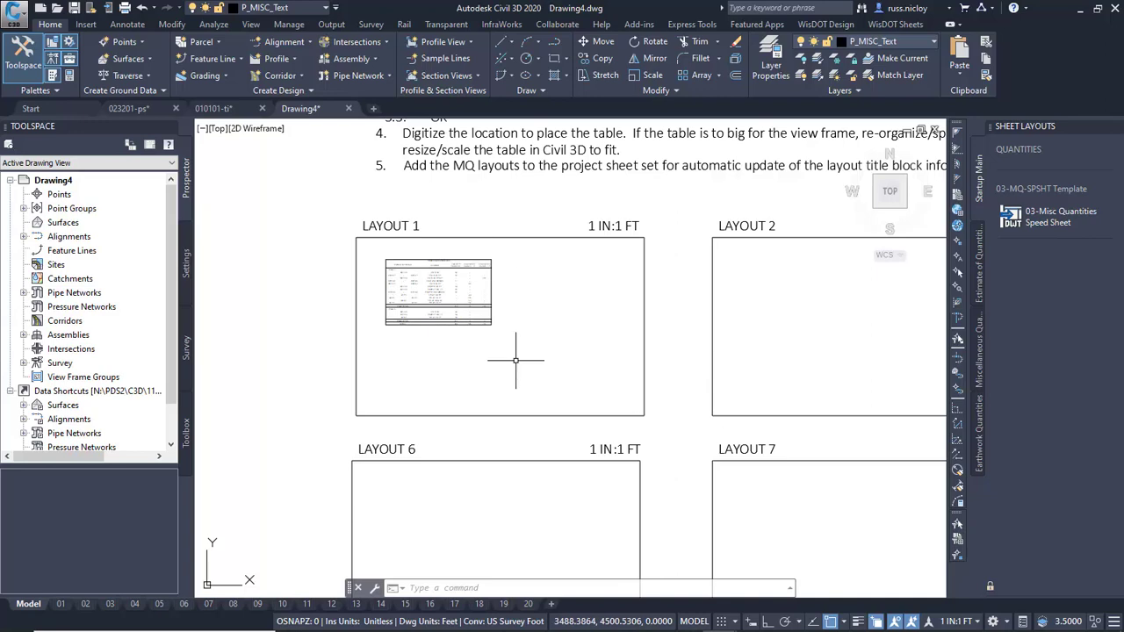
scroll(515, 360, down, 5)
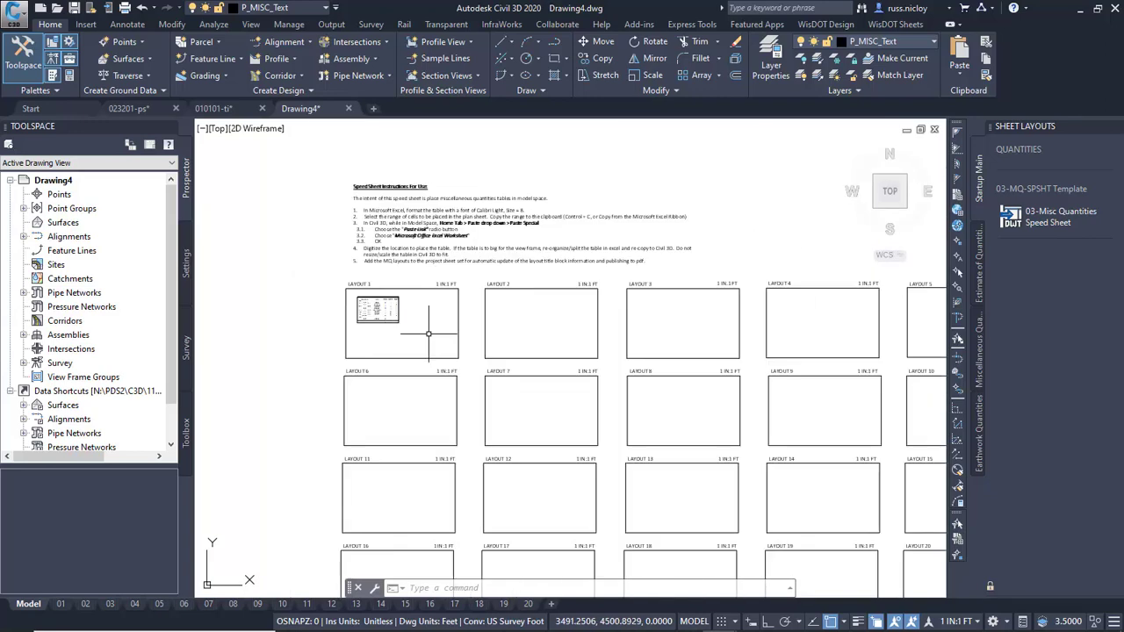
click(903, 23)
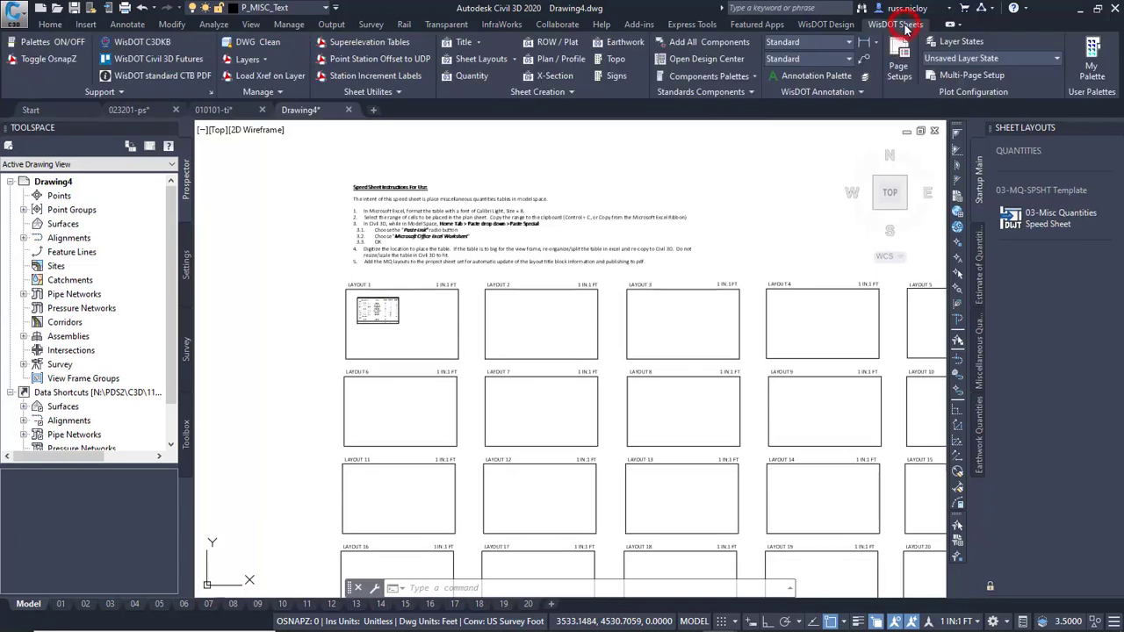
click(621, 42)
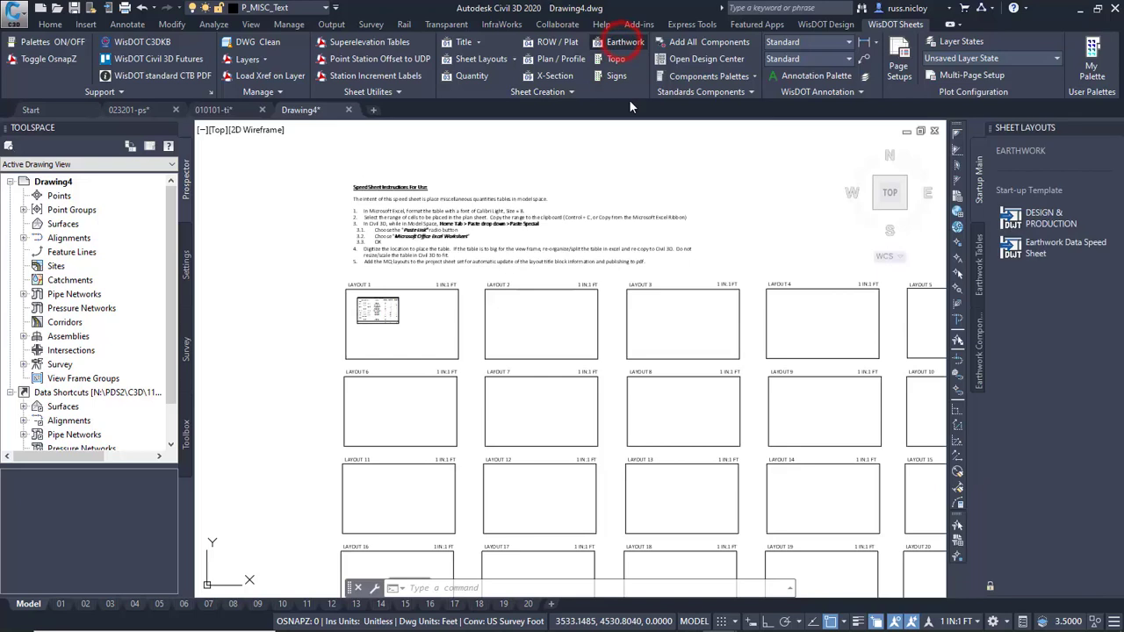
click(1054, 246)
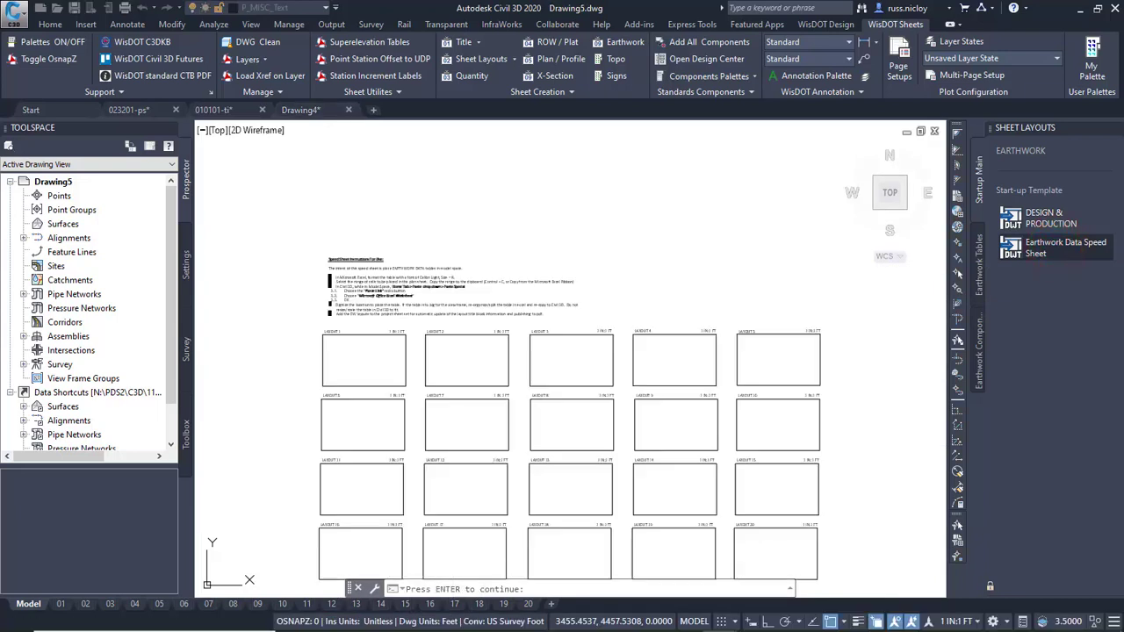
key(Return)
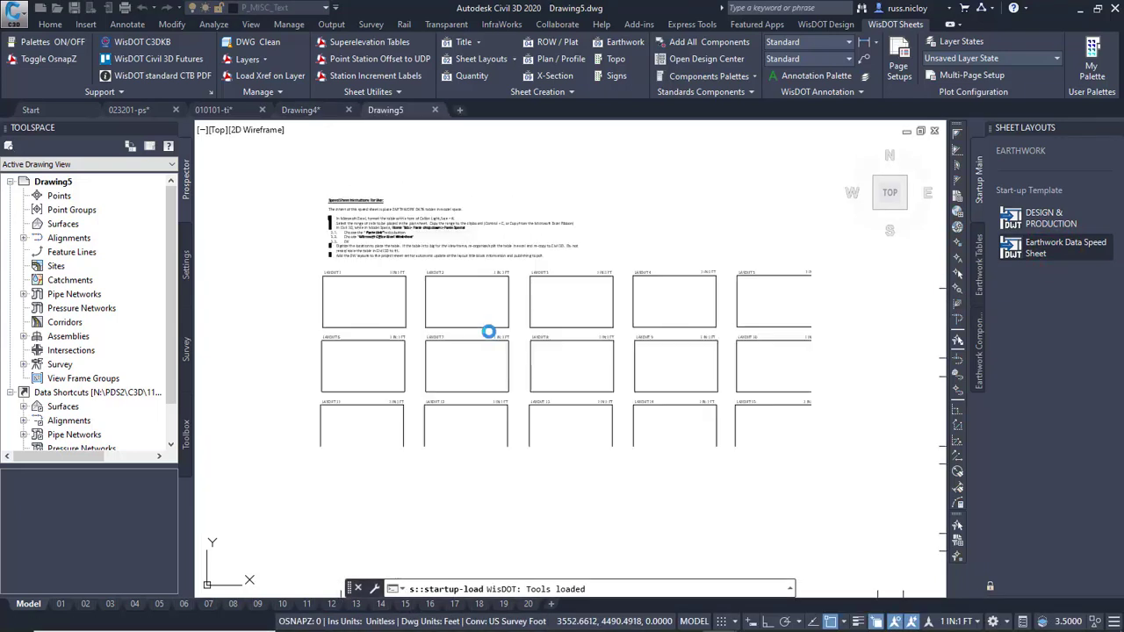
scroll(367, 233, up, 5)
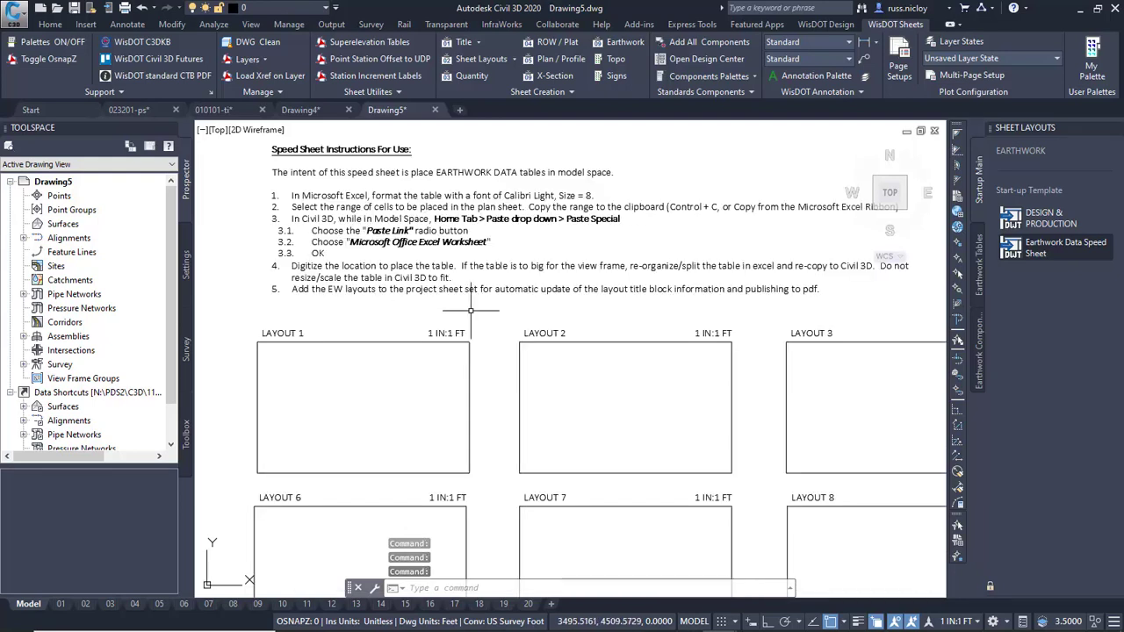
scroll(489, 323, down, 6)
scroll(515, 377, up, 3)
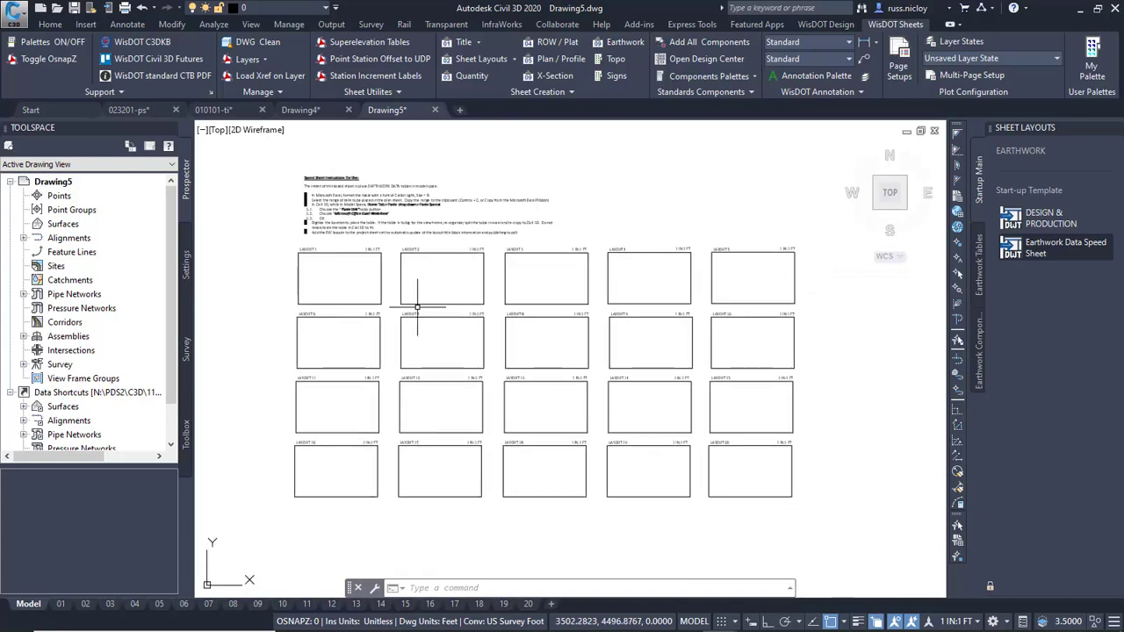
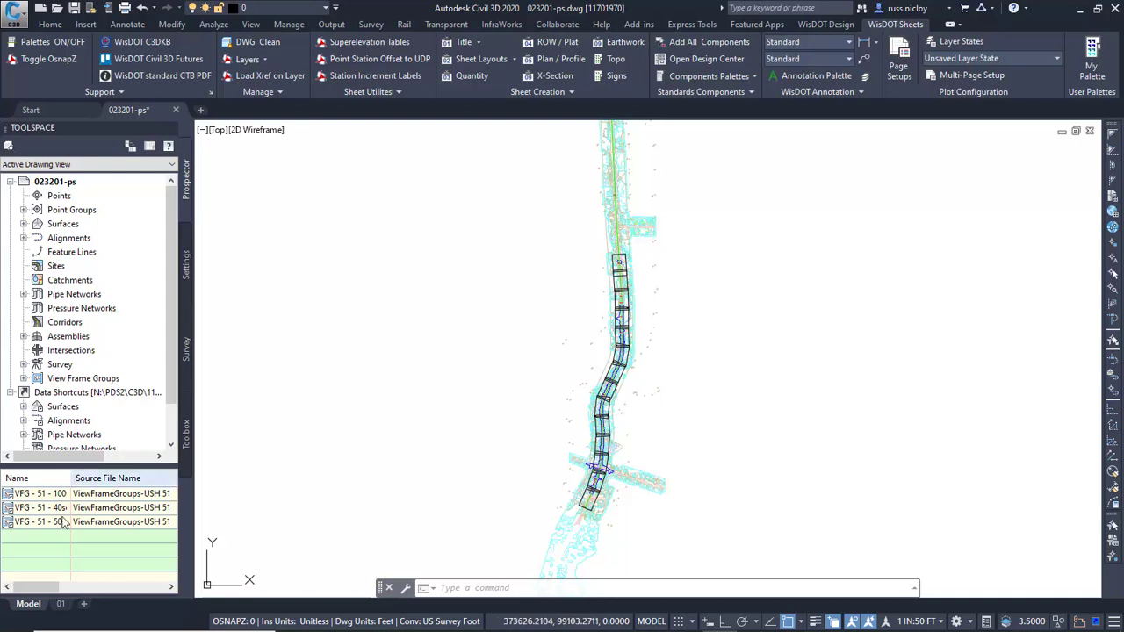
Switch to layout 01 of the plan sheet drawing and open the Sheet Set Manager.
click(60, 604)
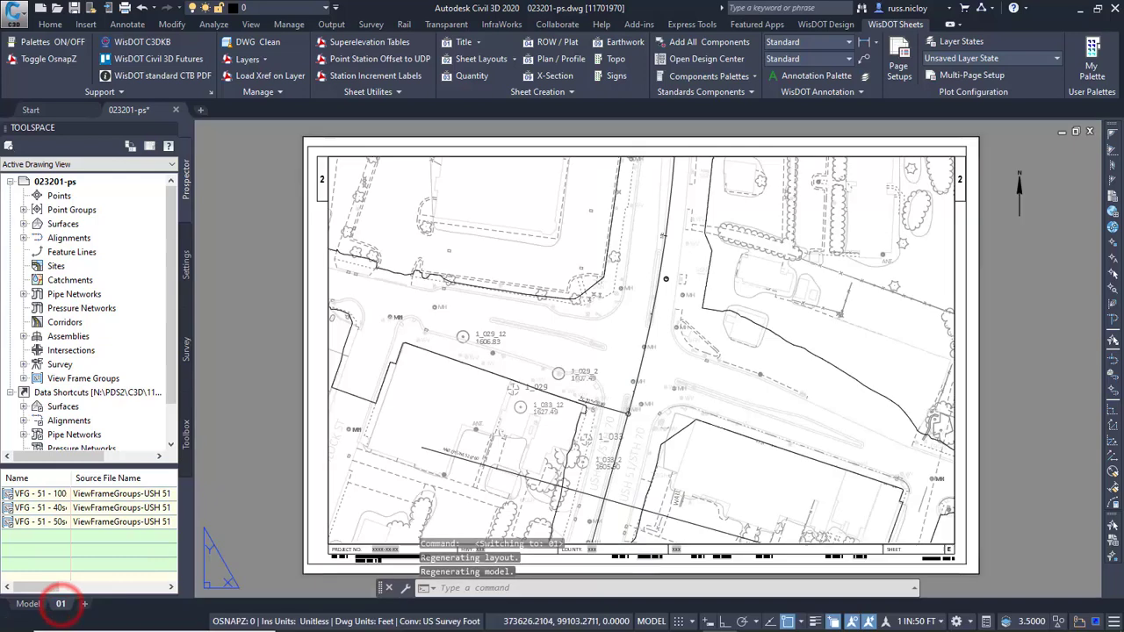
middle_drag(567, 426, 542, 408)
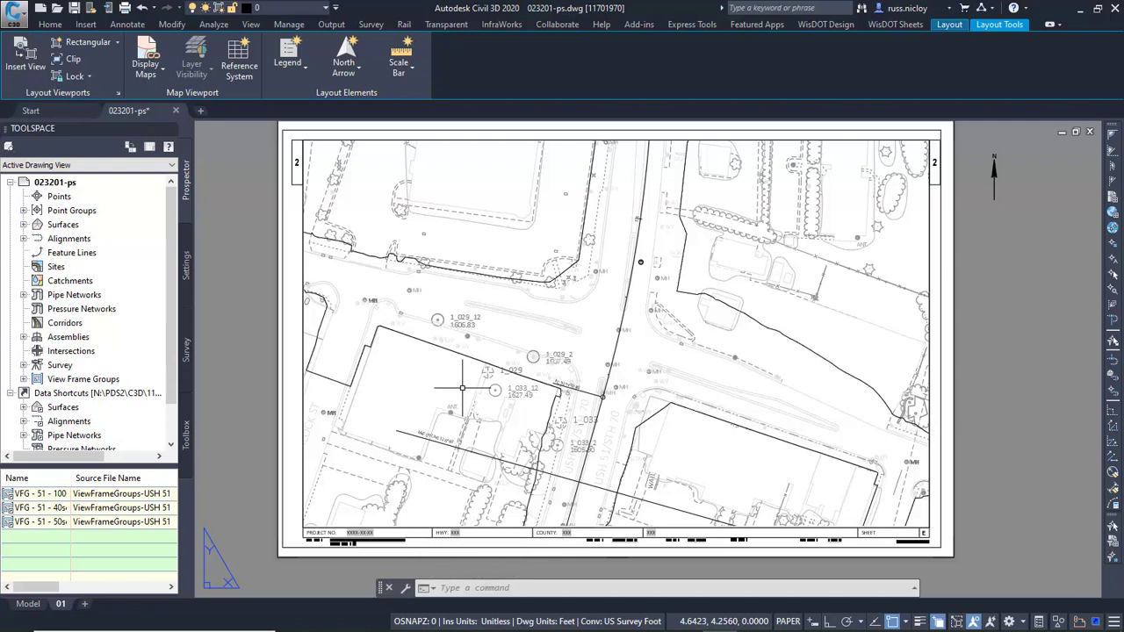
text(ss)
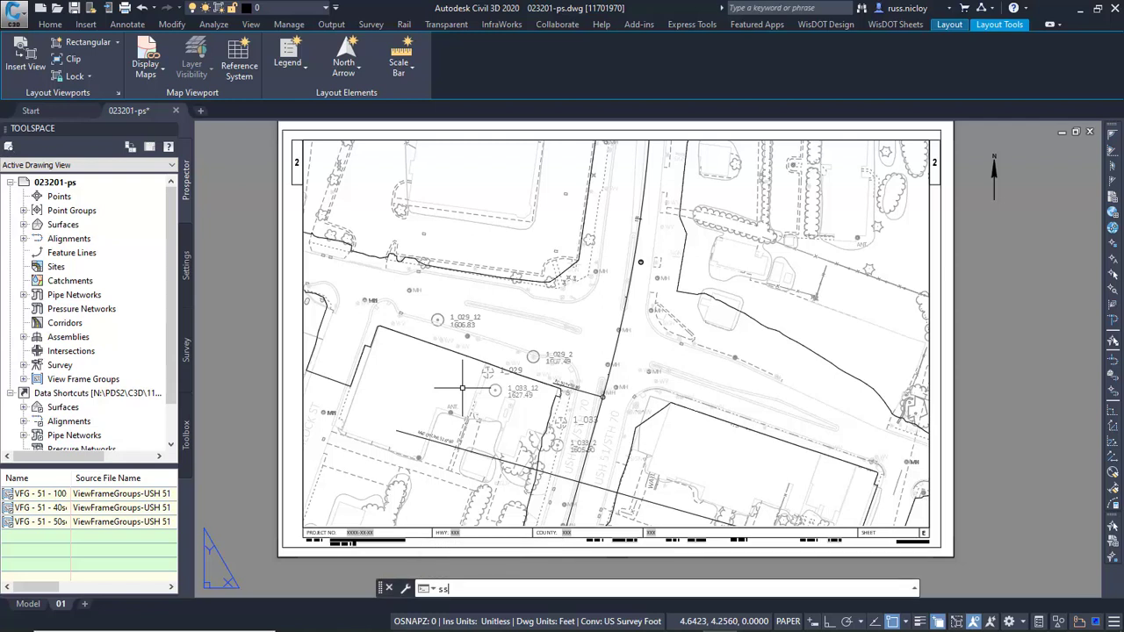
text(m)
key(Return)
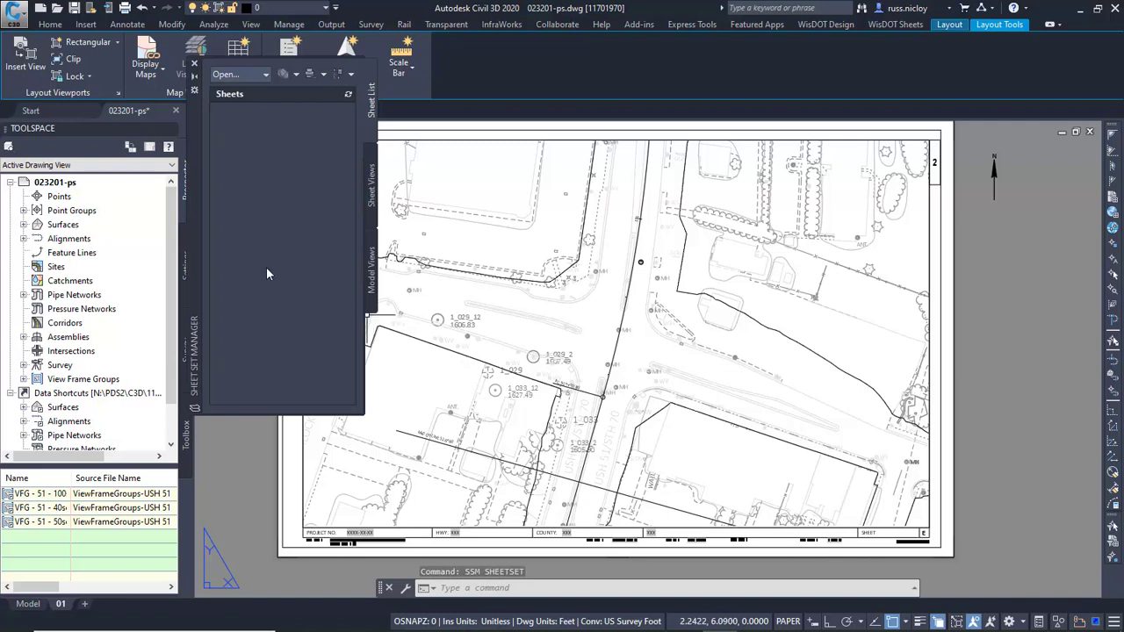
Open the existing sheet set 11701970.dst from the project's SheetsPlan folder.
click(266, 74)
click(240, 133)
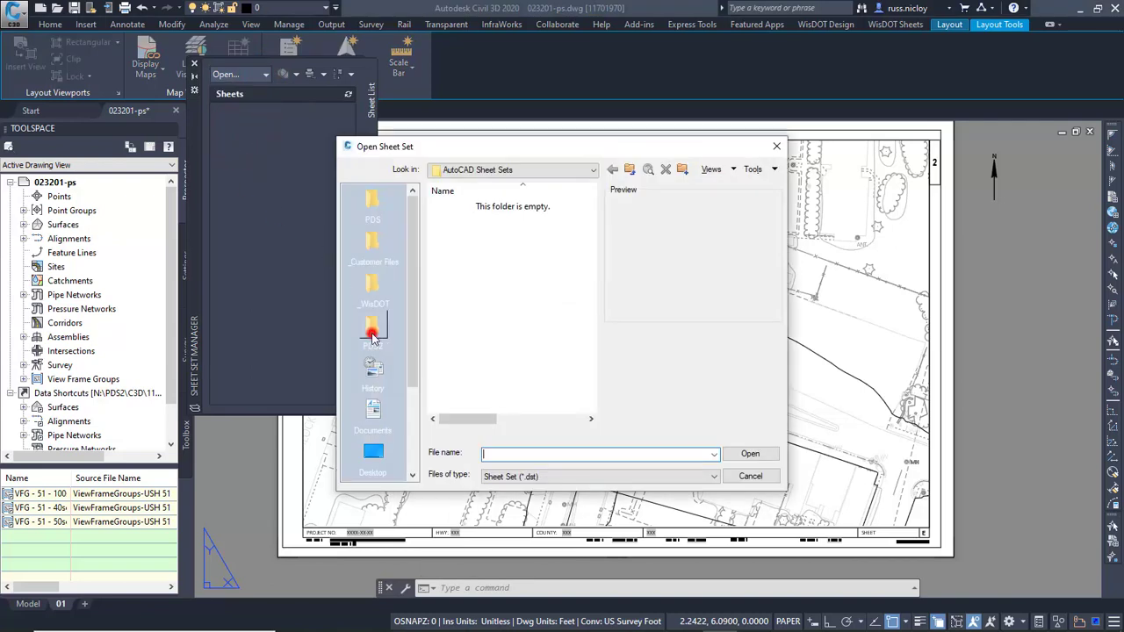
click(372, 338)
double_click(449, 207)
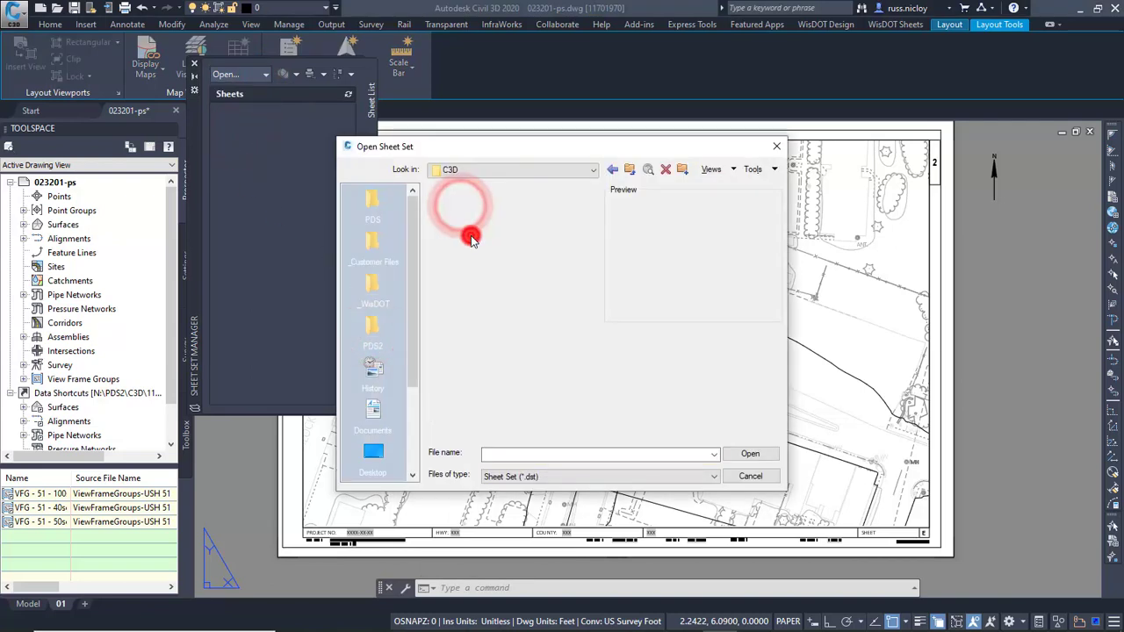
double_click(470, 237)
click(465, 300)
double_click(466, 299)
click(457, 233)
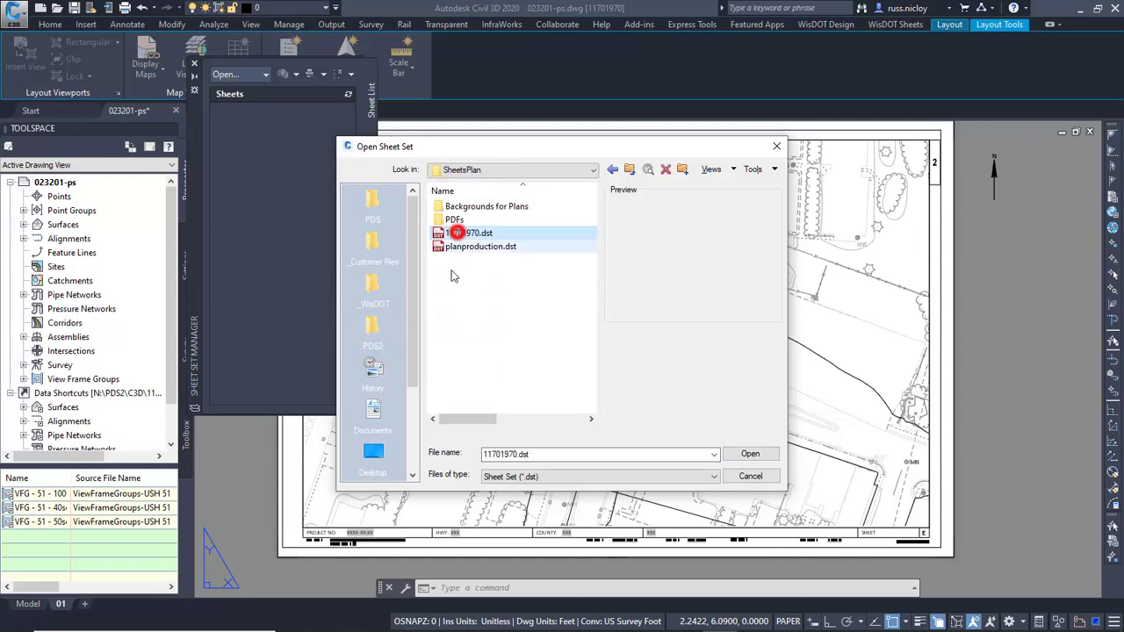
click(748, 454)
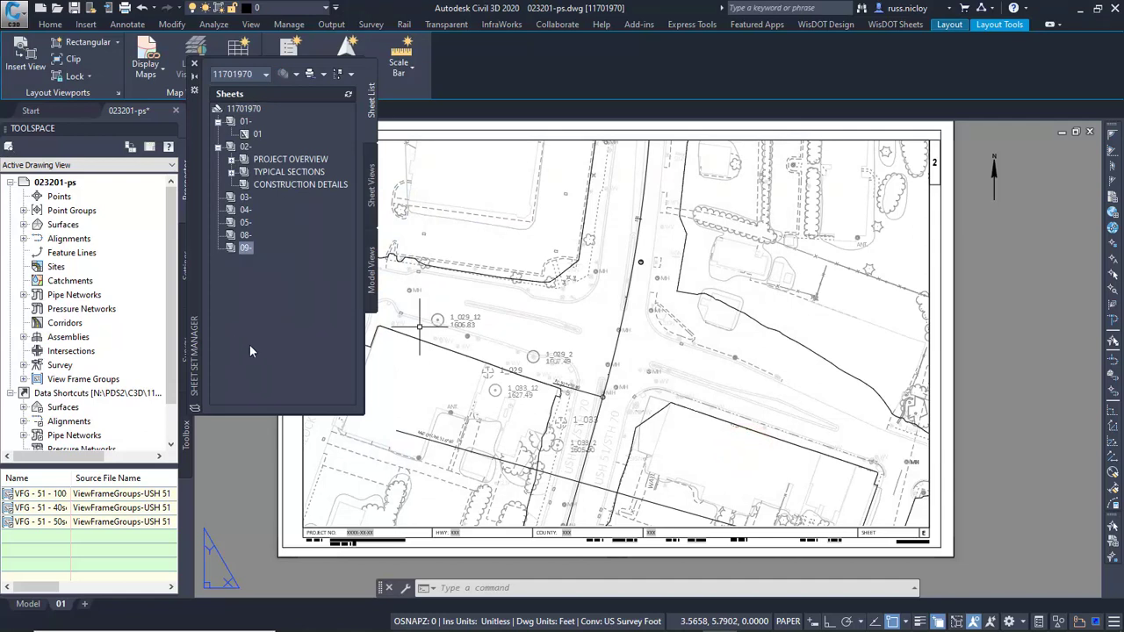
Create a new subset named Example under the 09- subset.
right_click(244, 250)
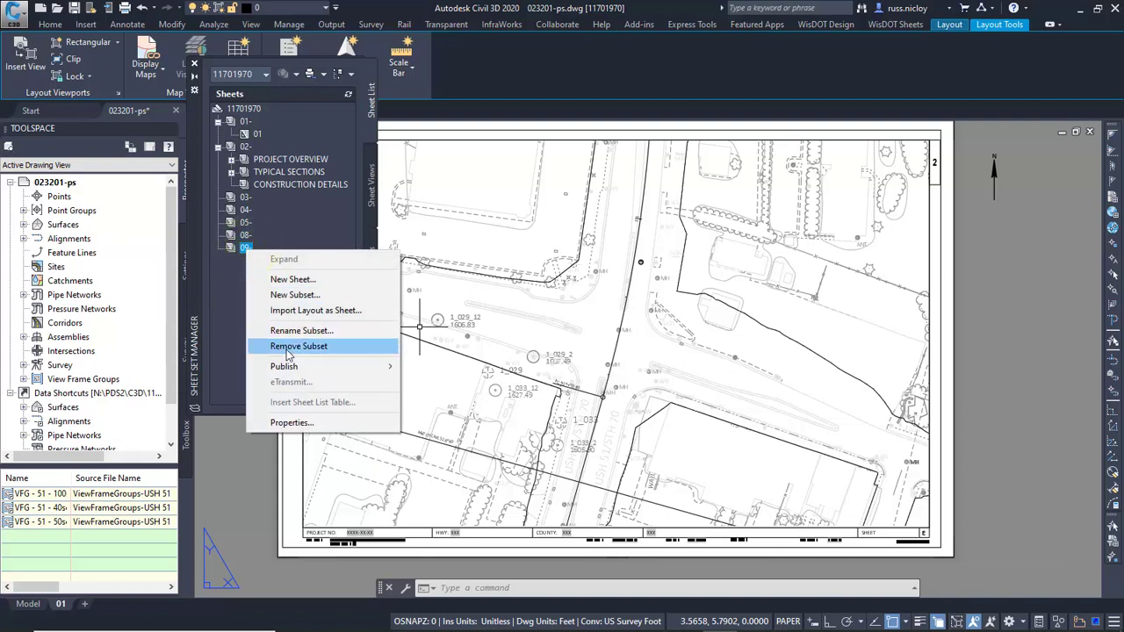
click(294, 294)
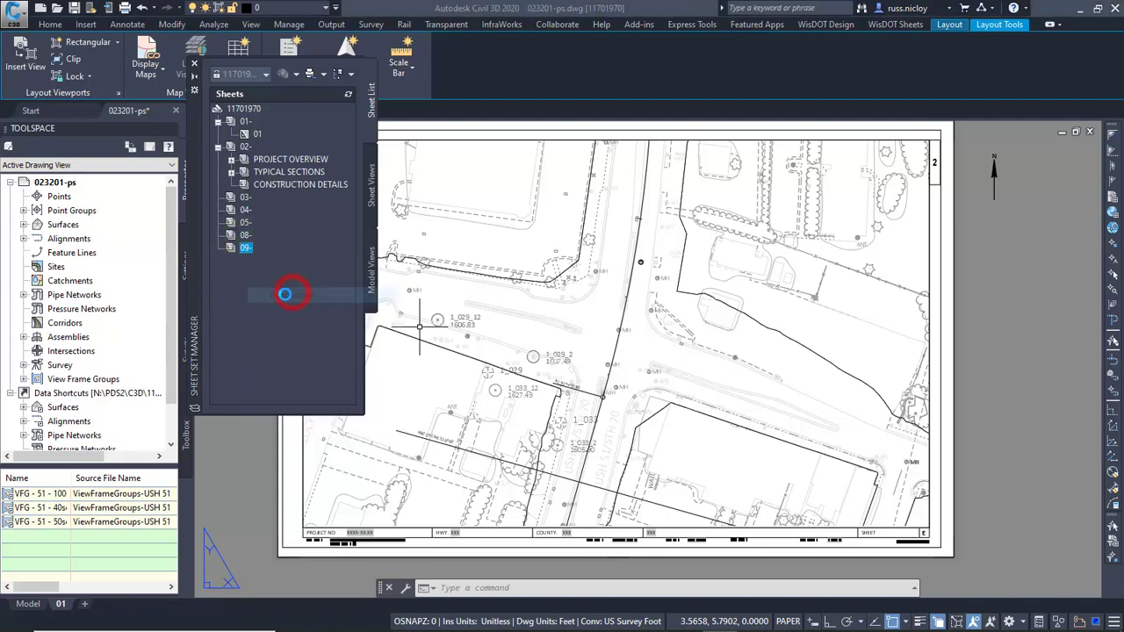
click(609, 199)
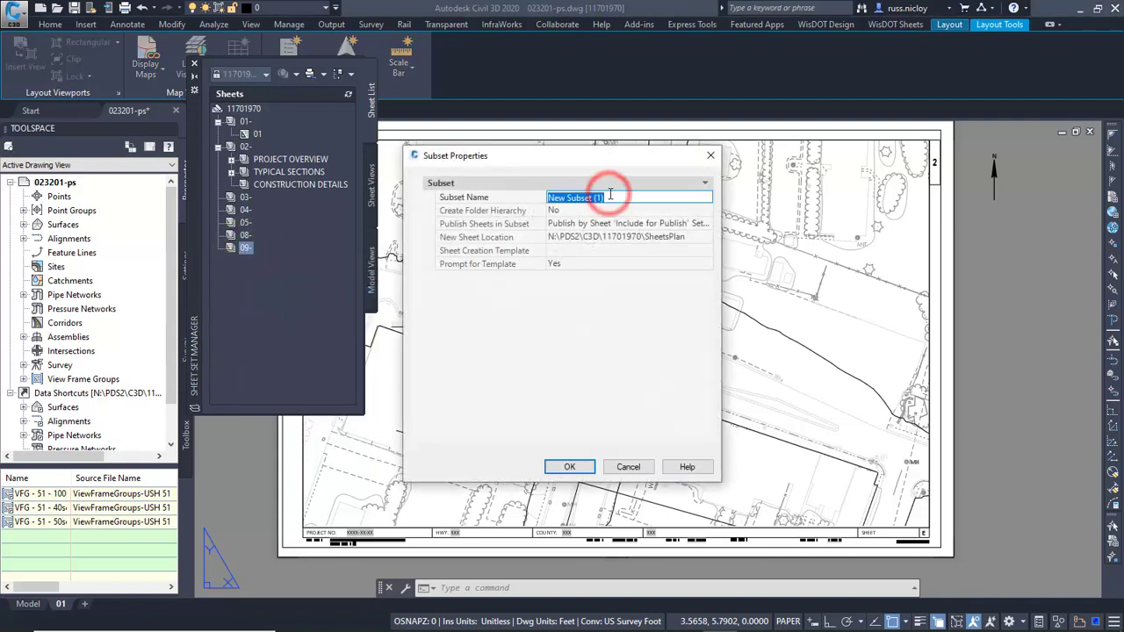
text(Example)
click(569, 467)
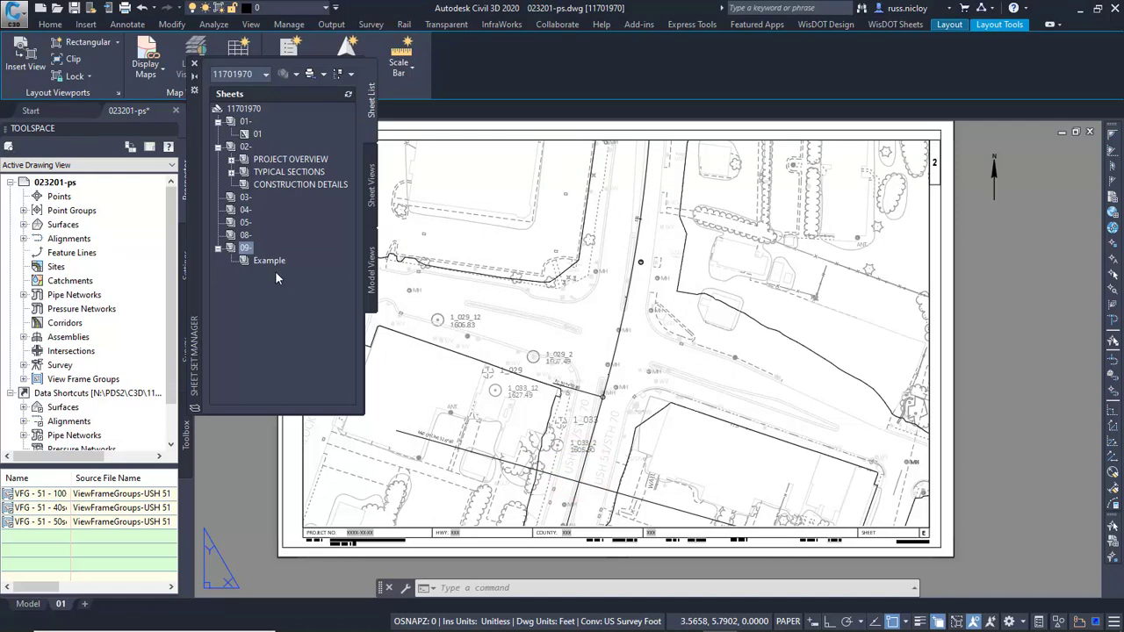
Import layout 01 of 023201-ps.dwg from the SheetsPlan folder as a sheet into the Example subset, prefixing the title with the file name.
right_click(272, 263)
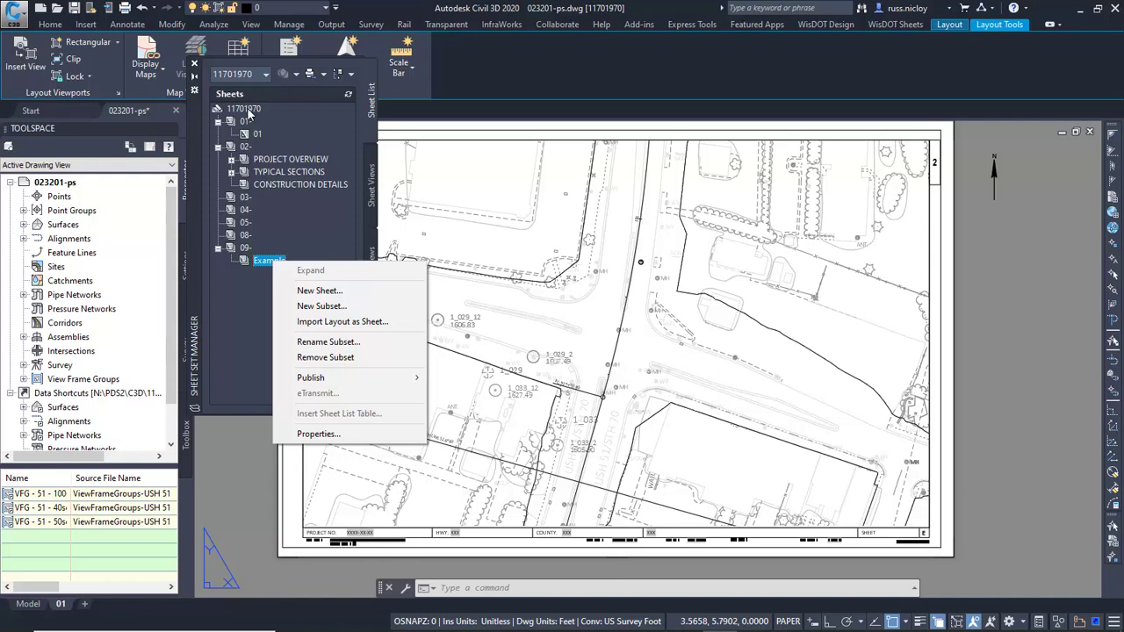
click(321, 324)
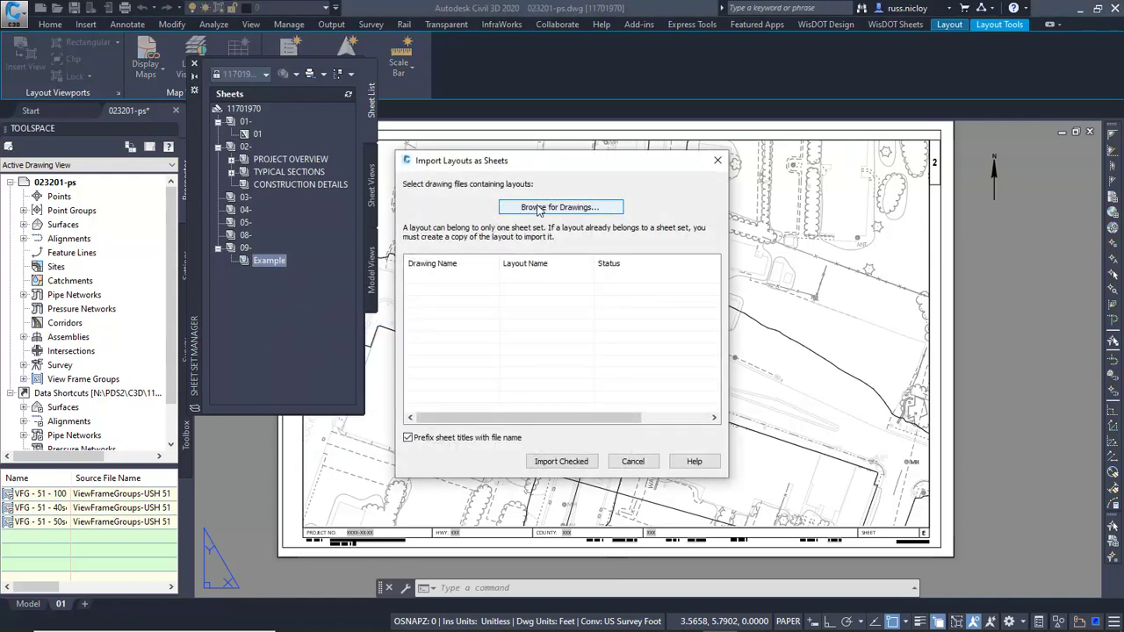
click(549, 209)
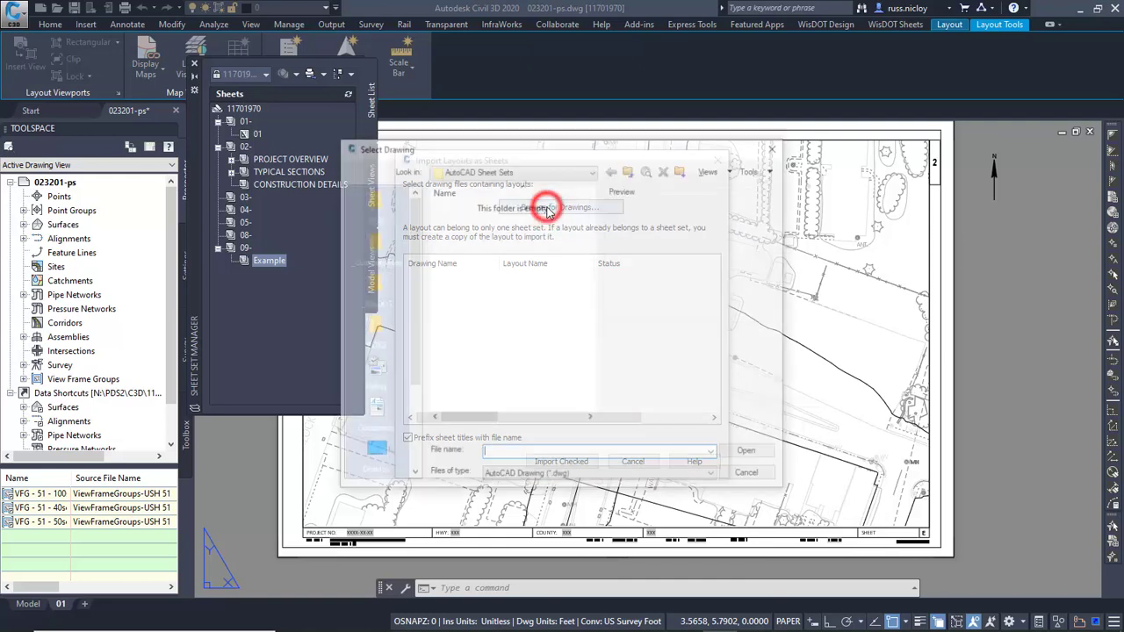
click(372, 327)
double_click(445, 209)
double_click(463, 233)
double_click(470, 300)
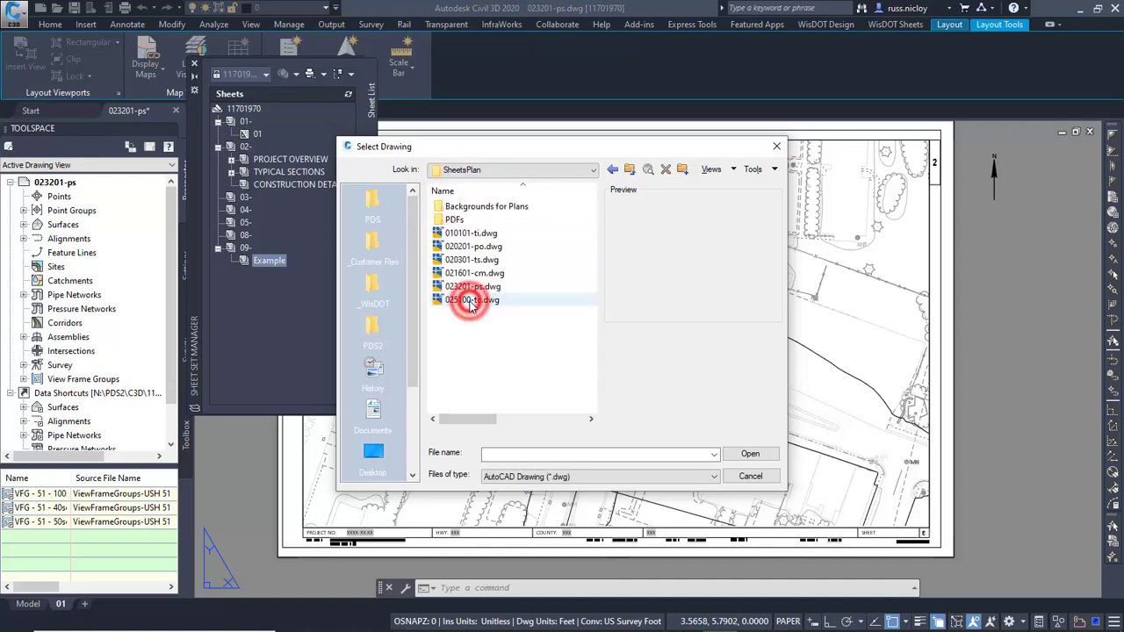
click(468, 287)
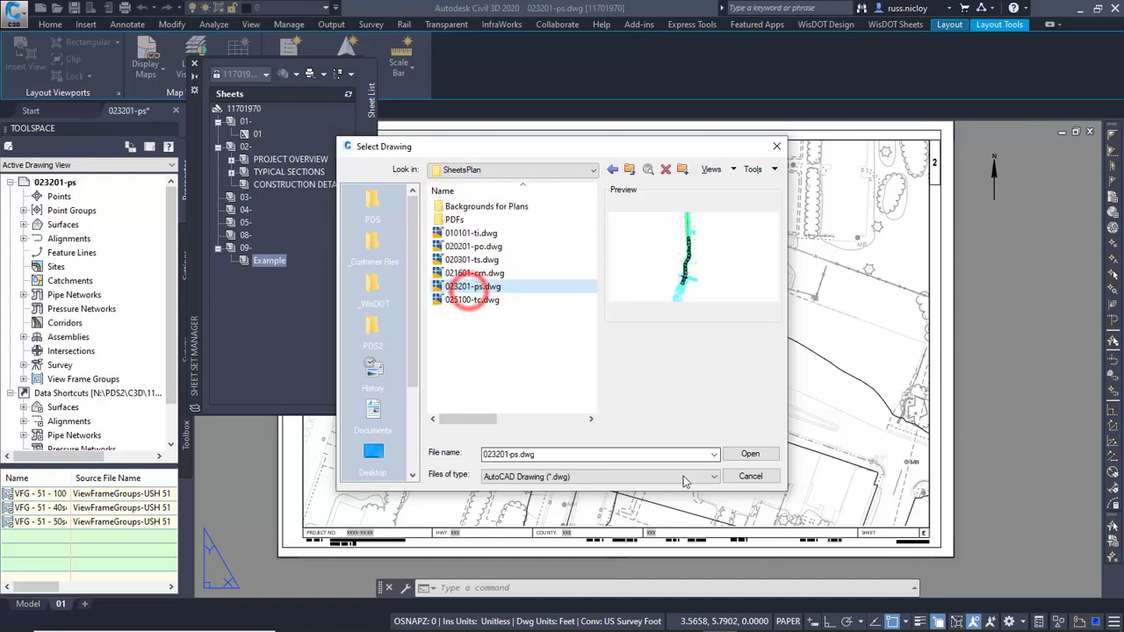
click(749, 455)
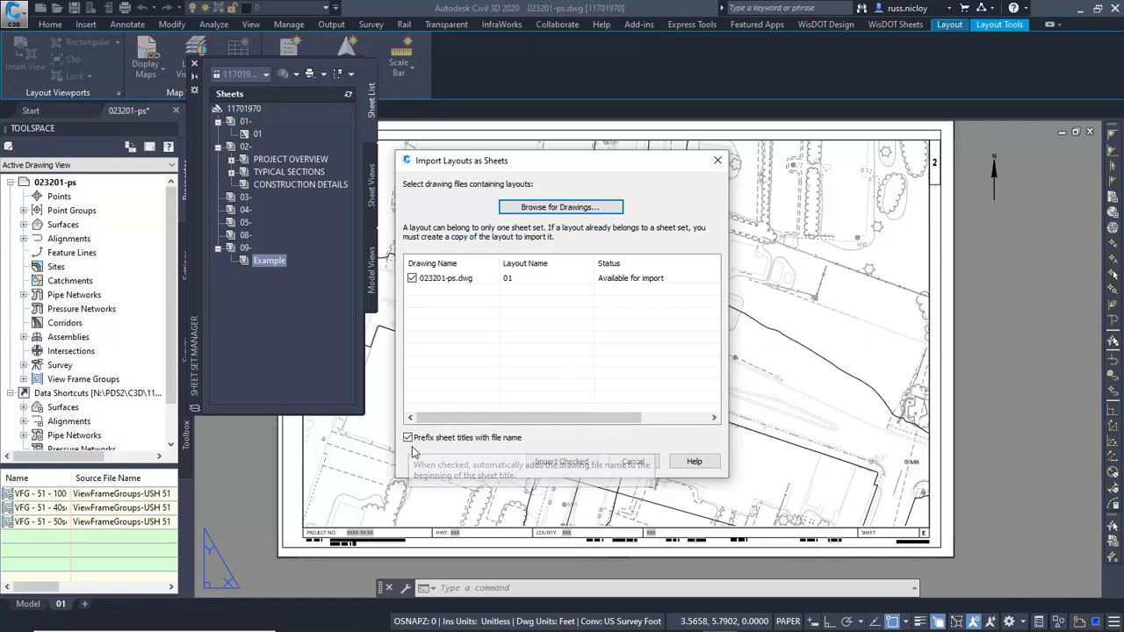
click(561, 461)
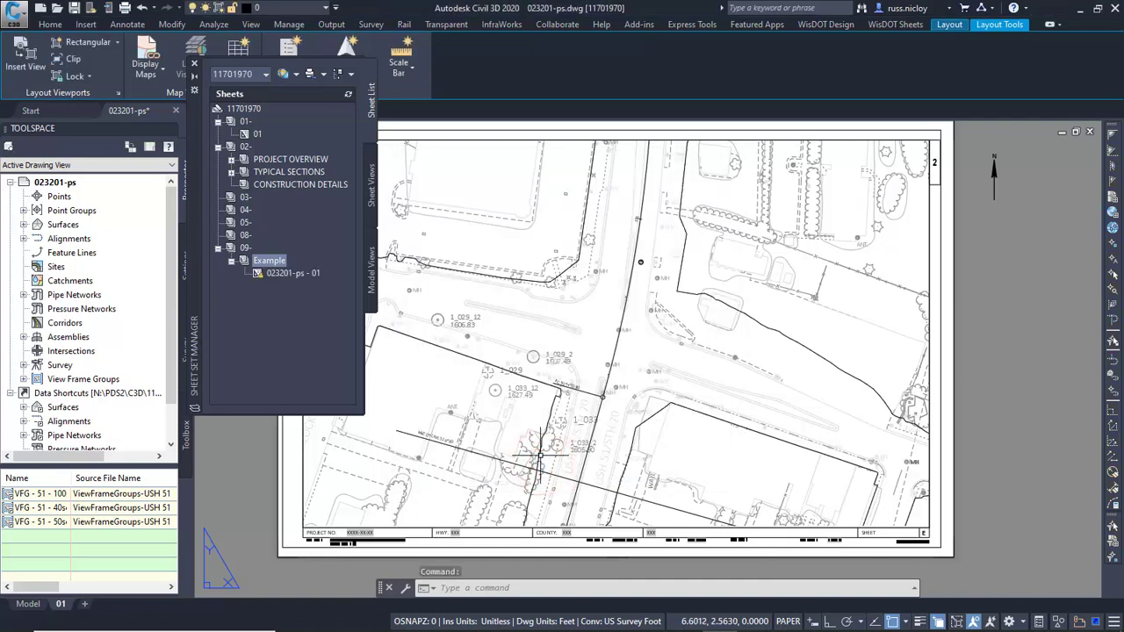
Remove the file name prefix from the imported sheet's title so it reads 01.
right_click(283, 276)
click(316, 359)
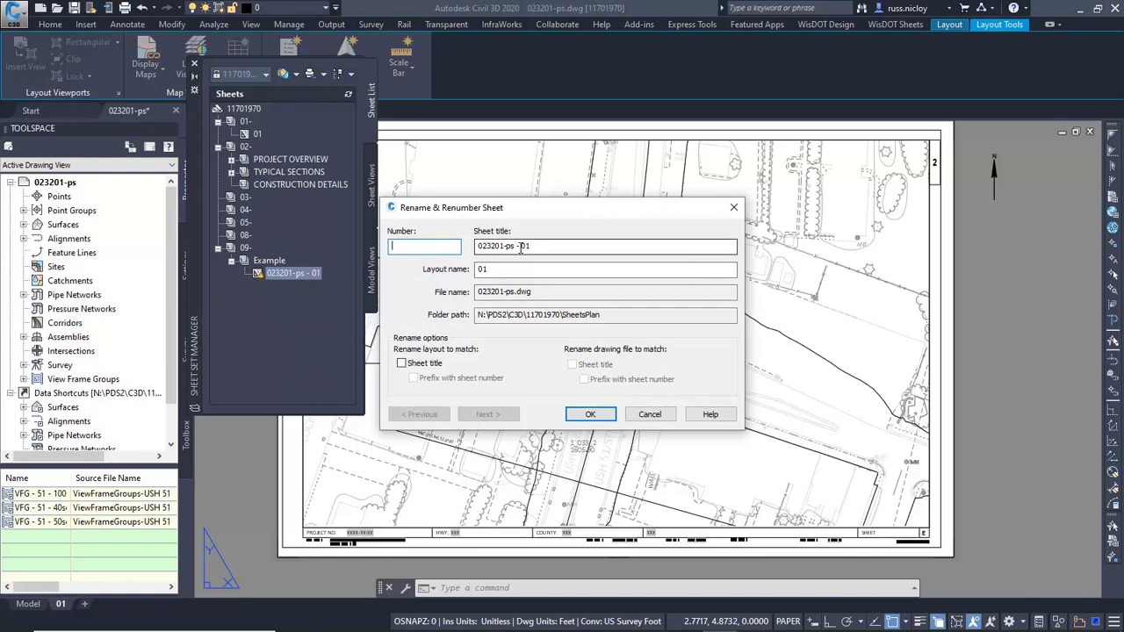
click(521, 247)
key(shift+Home)
key(BackSpace)
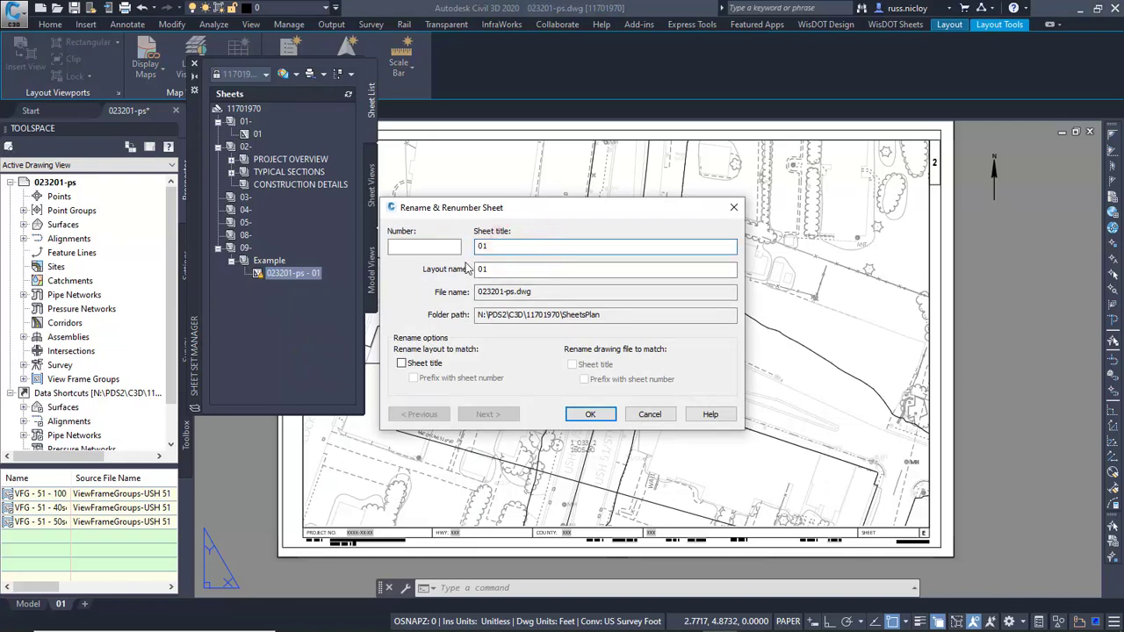
click(587, 414)
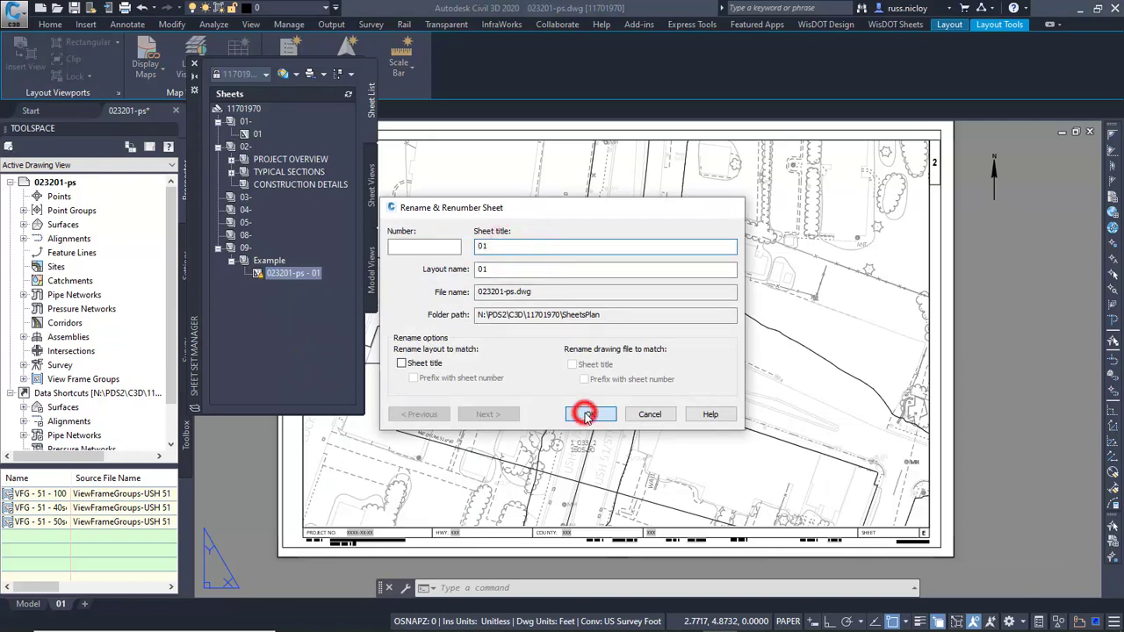
click(261, 304)
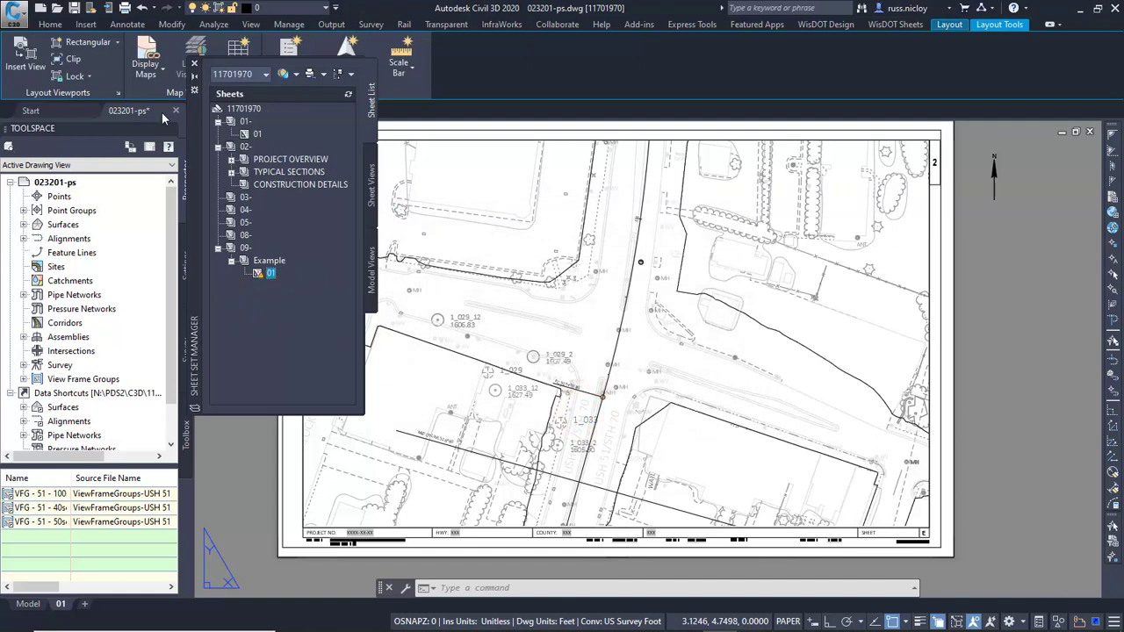
Move the Sheet Set Manager clear of the drawing tabs and open 025100-tc.dwg from the SheetsPlan folder.
click(133, 112)
drag(199, 116, 200, 278)
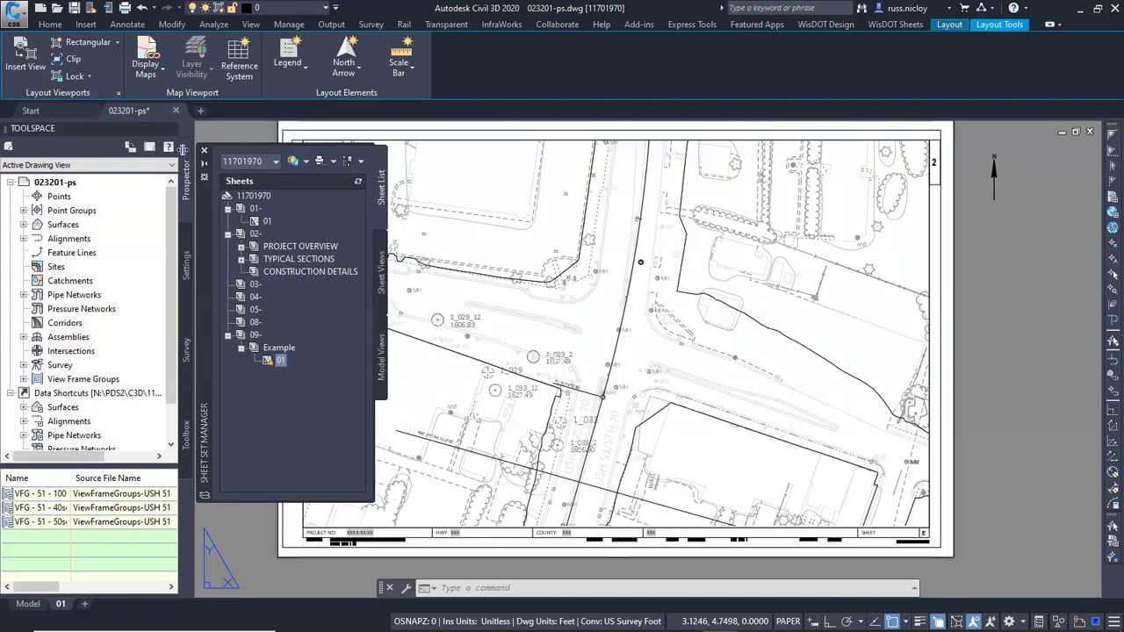
click(55, 9)
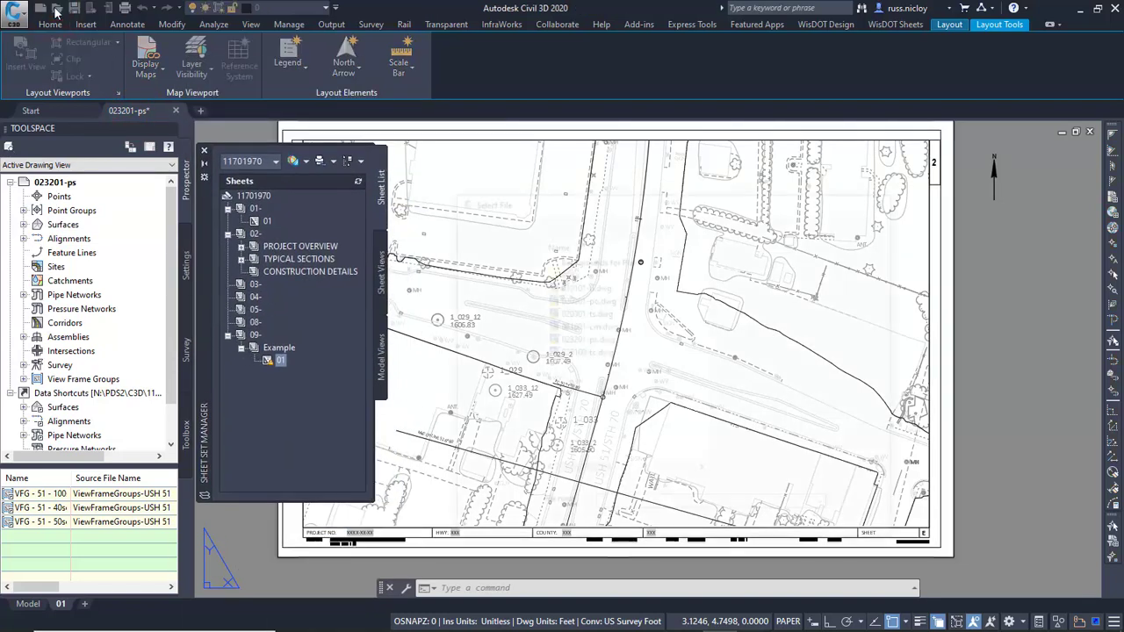
click(586, 353)
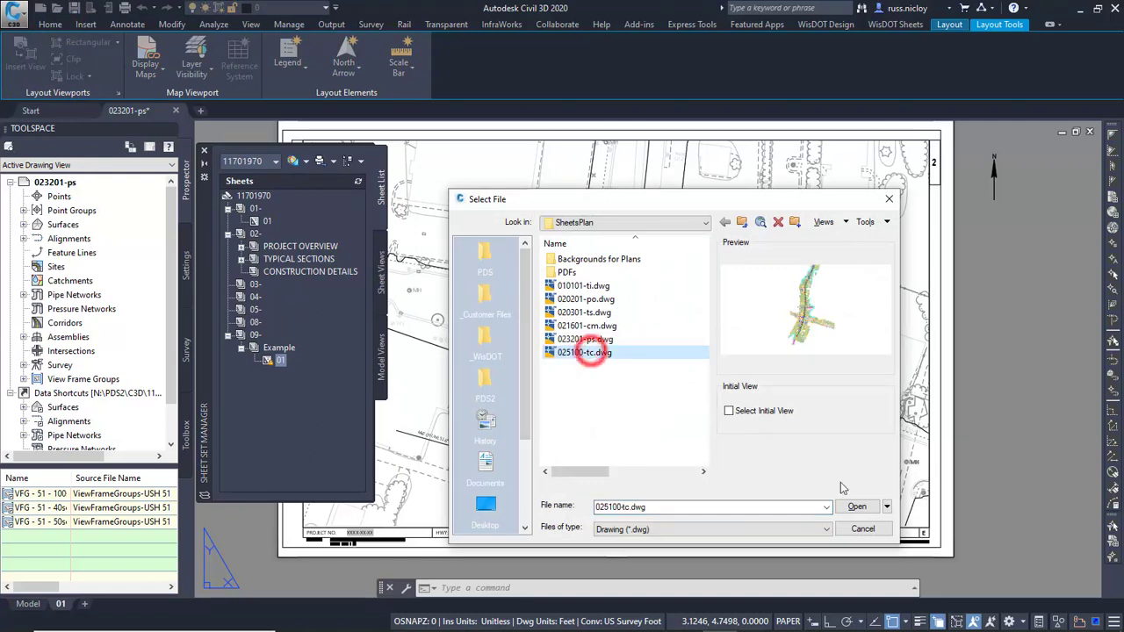
click(856, 507)
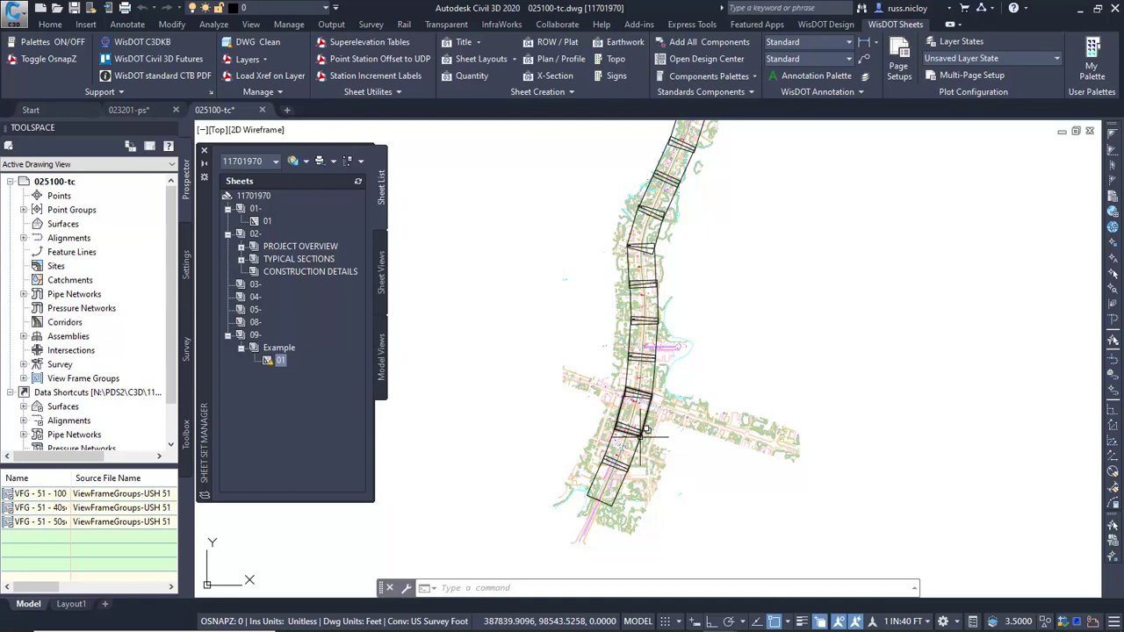
Start Create Sheets for all view frames of VFG - 51 - 40scale, keeping layouts in the current drawing, numbered from 01, and proceed to the sheet set settings.
click(326, 25)
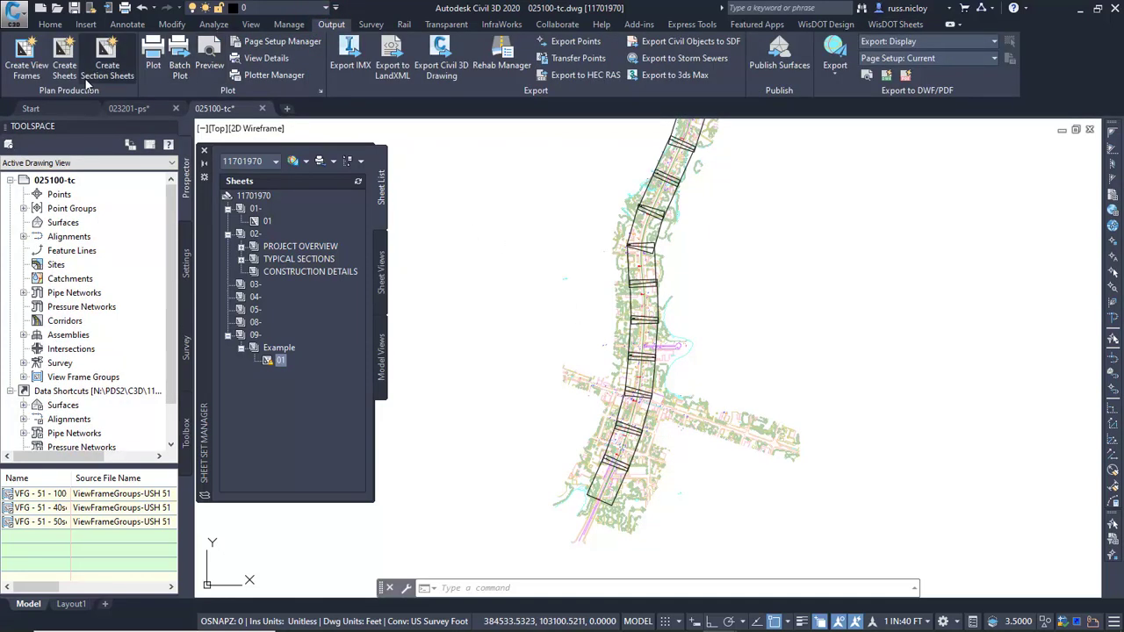
click(63, 54)
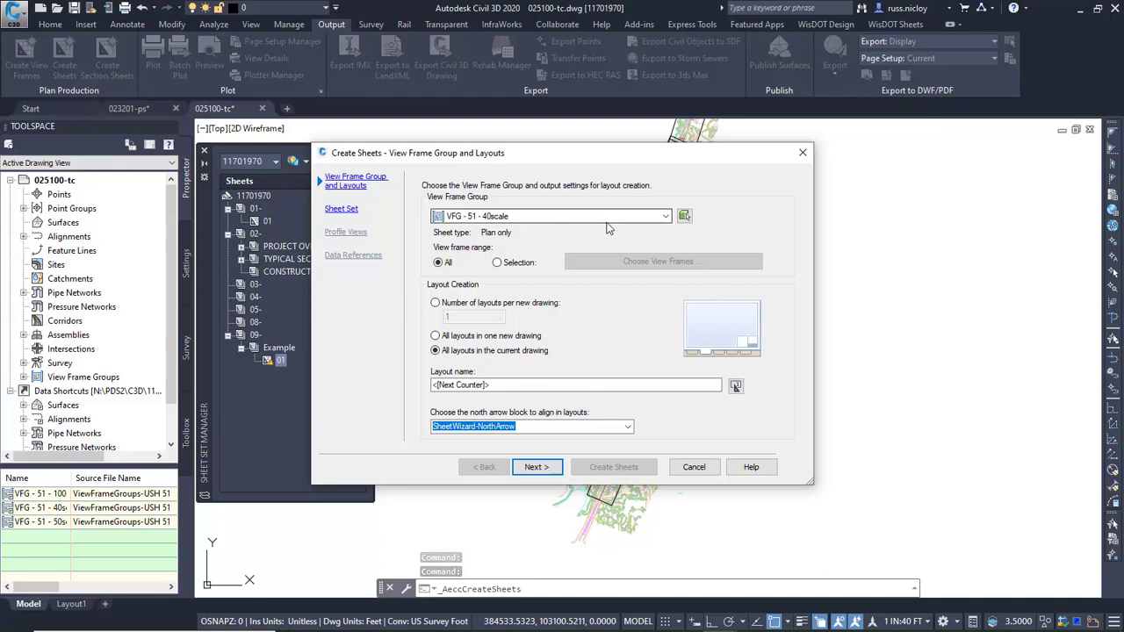
click(666, 216)
click(665, 216)
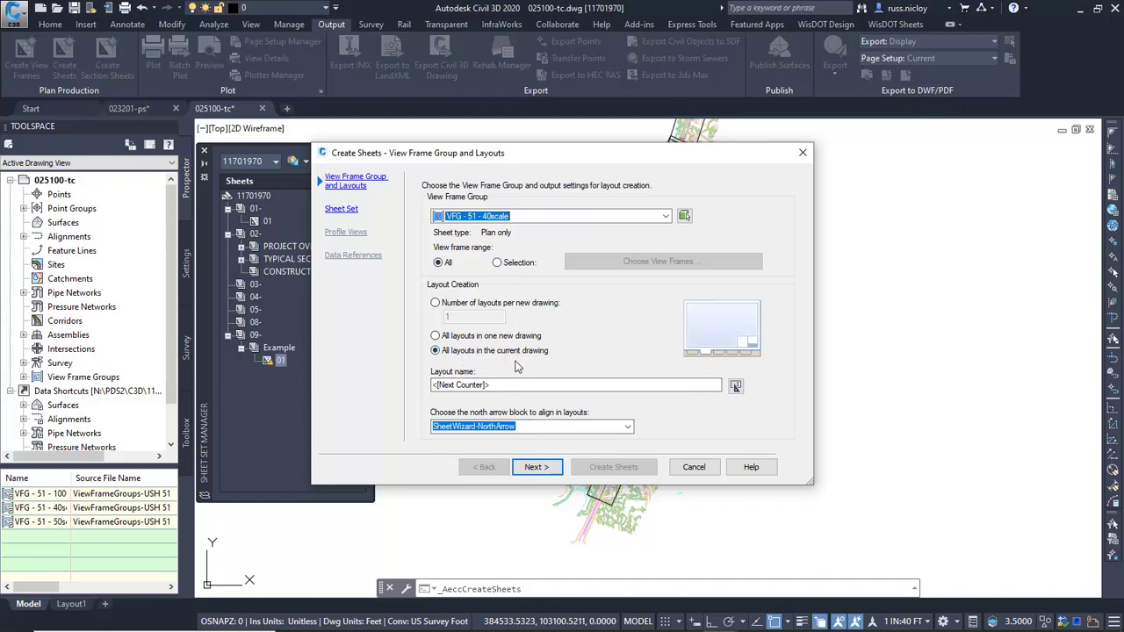
click(735, 386)
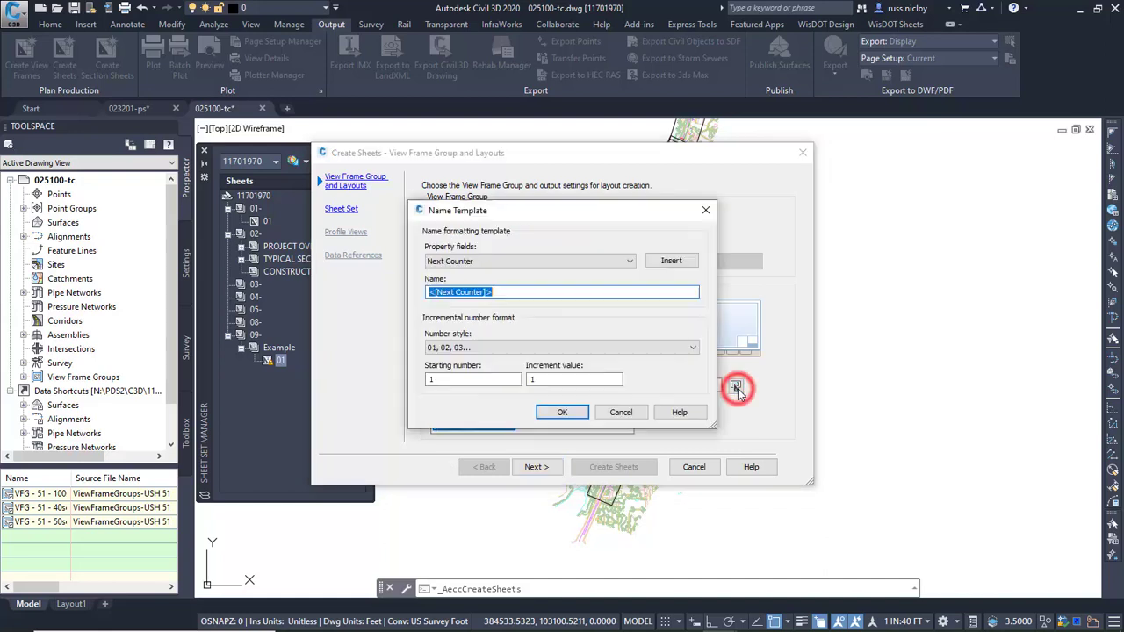
click(518, 379)
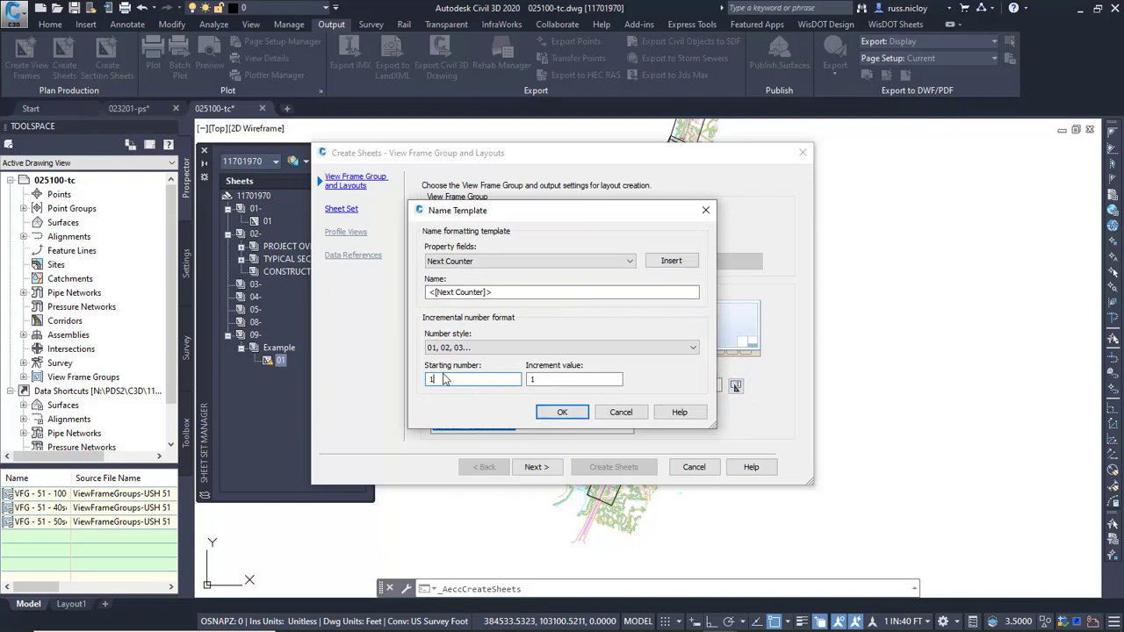
click(563, 414)
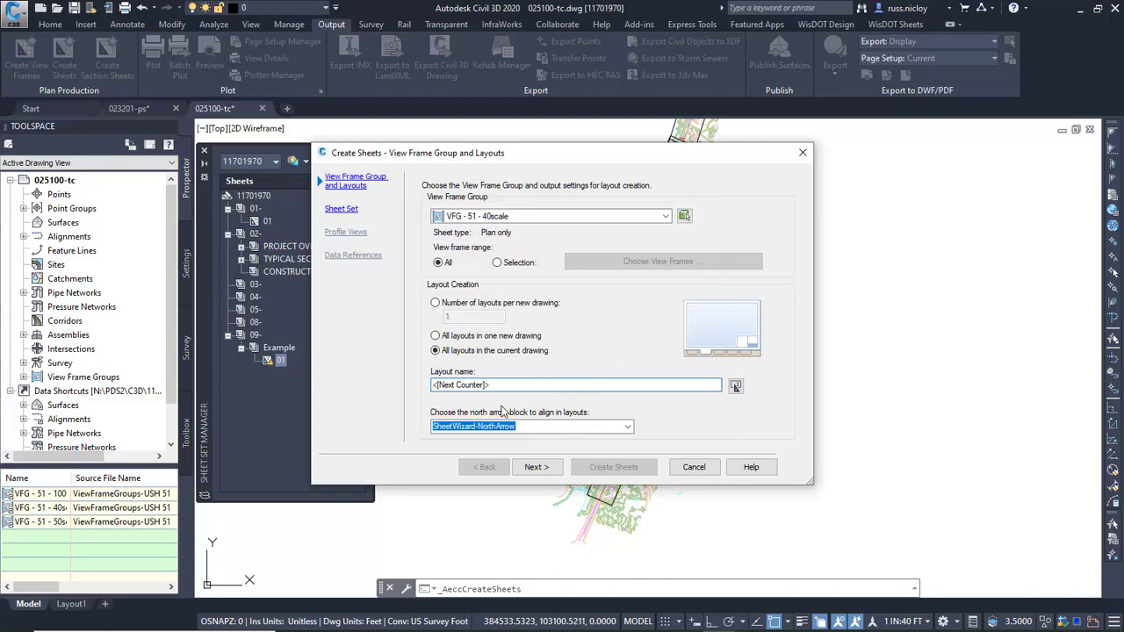
click(535, 467)
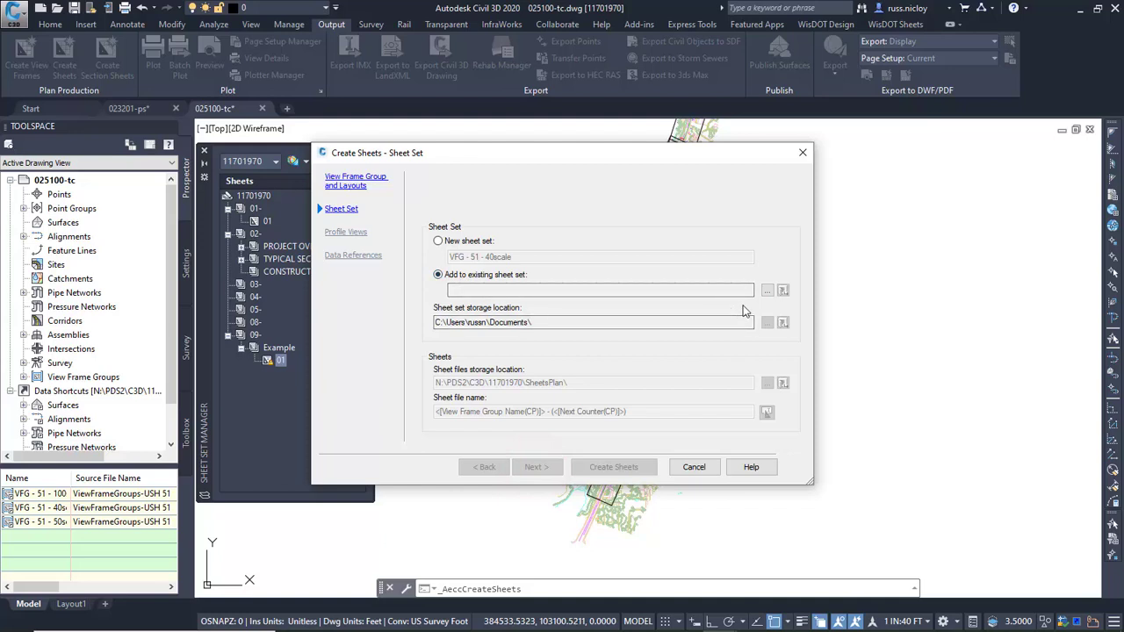
Choose 11701970.dst from the SheetsPlan folder as the existing sheet set that receives the new sheets.
click(772, 291)
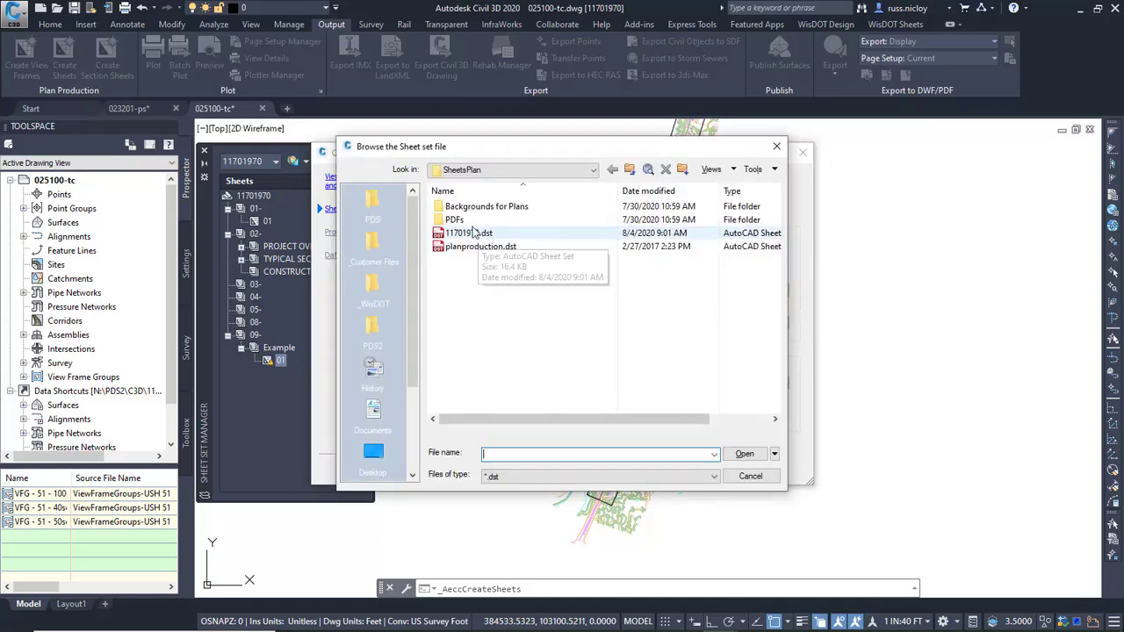
click(471, 168)
click(471, 169)
click(467, 231)
click(744, 453)
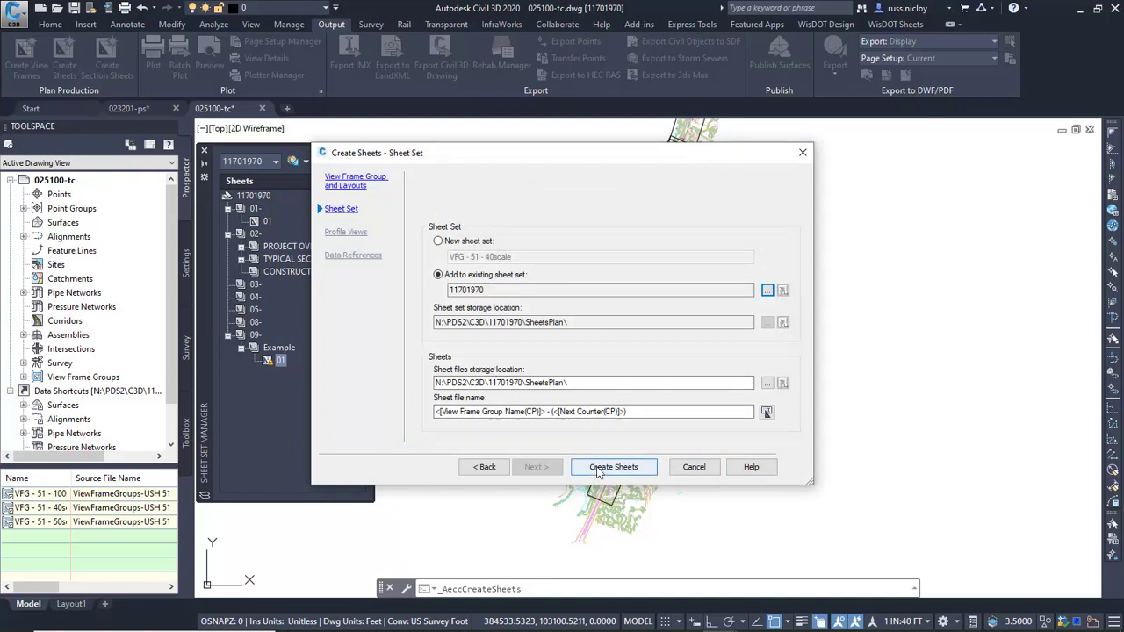
Keep the default sheet file name template, create the sheets and allow the current drawing to be saved.
click(767, 411)
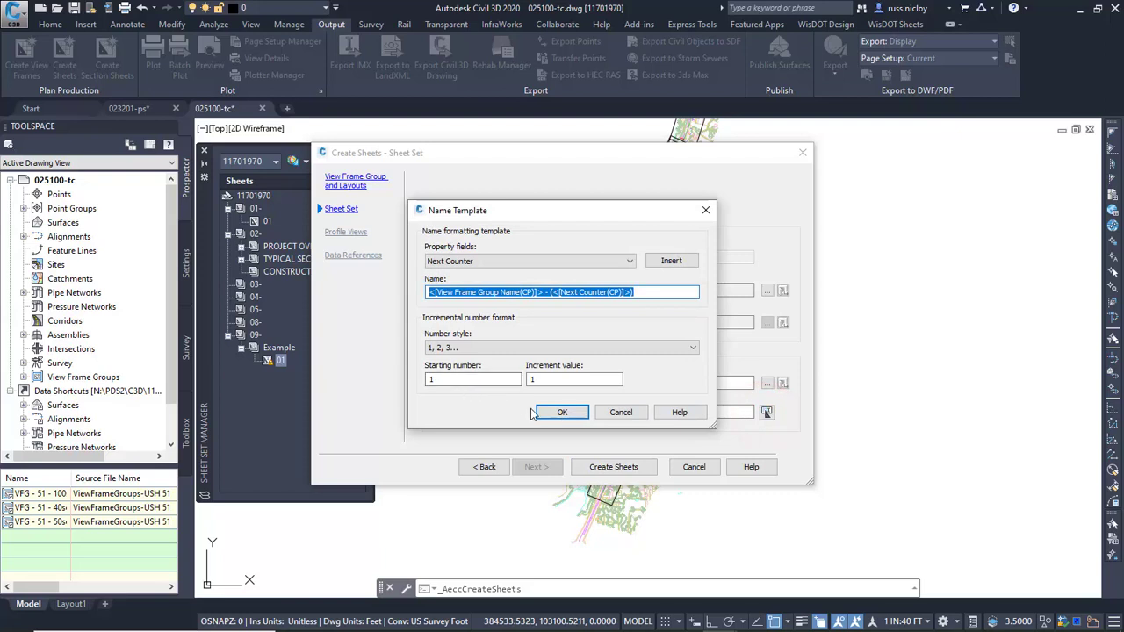
click(550, 411)
click(614, 467)
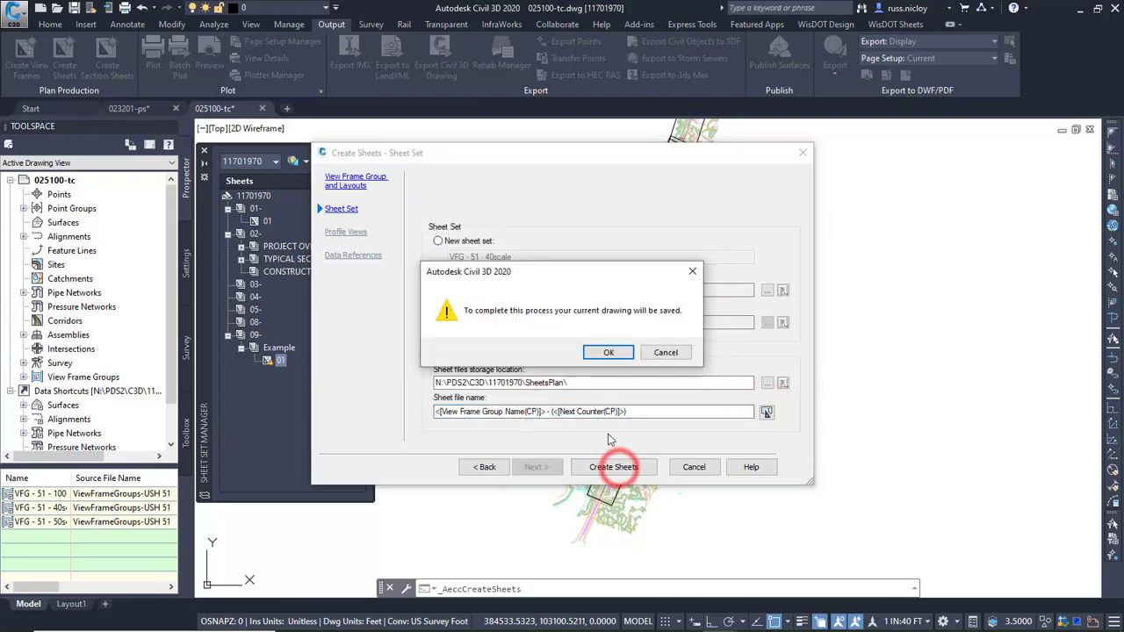
click(614, 352)
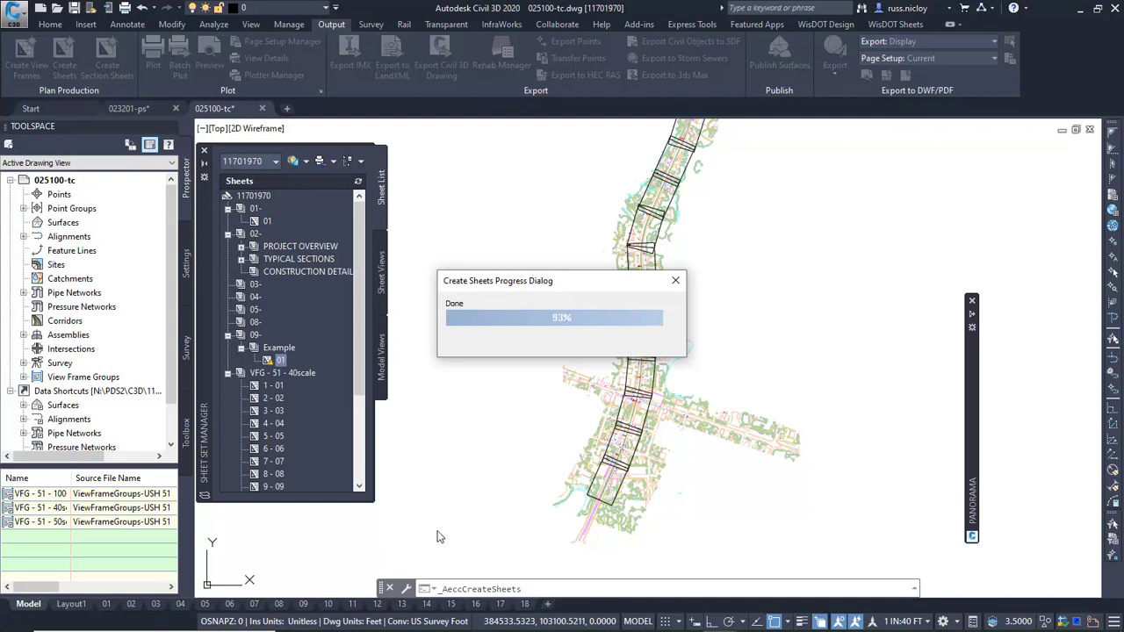
click(272, 386)
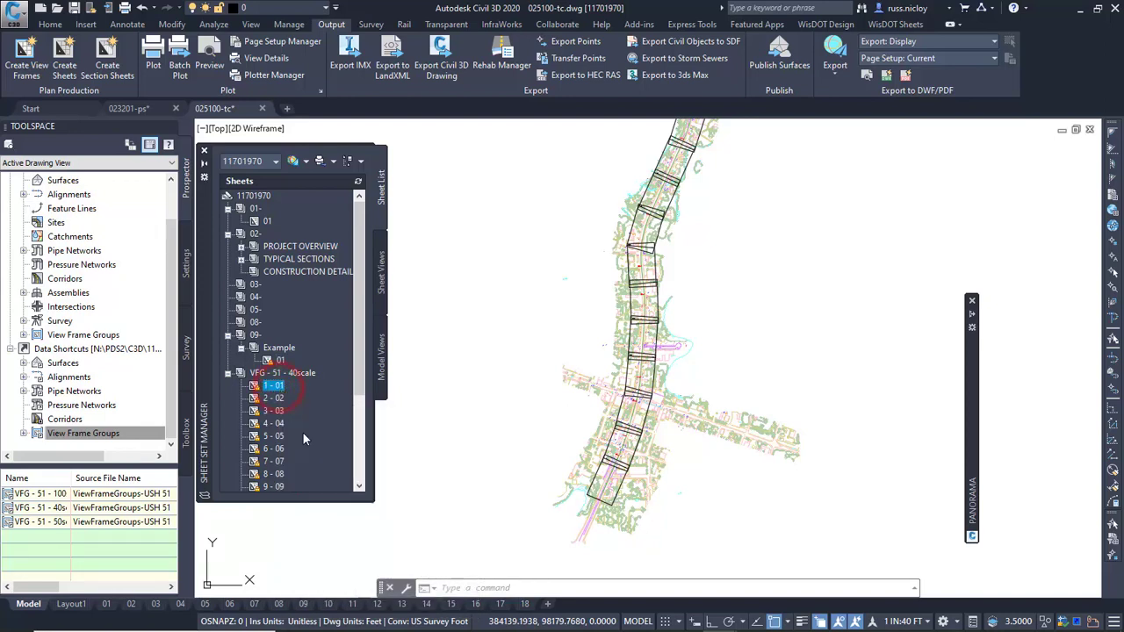
scroll(290, 474, down, 3)
shift+click(274, 473)
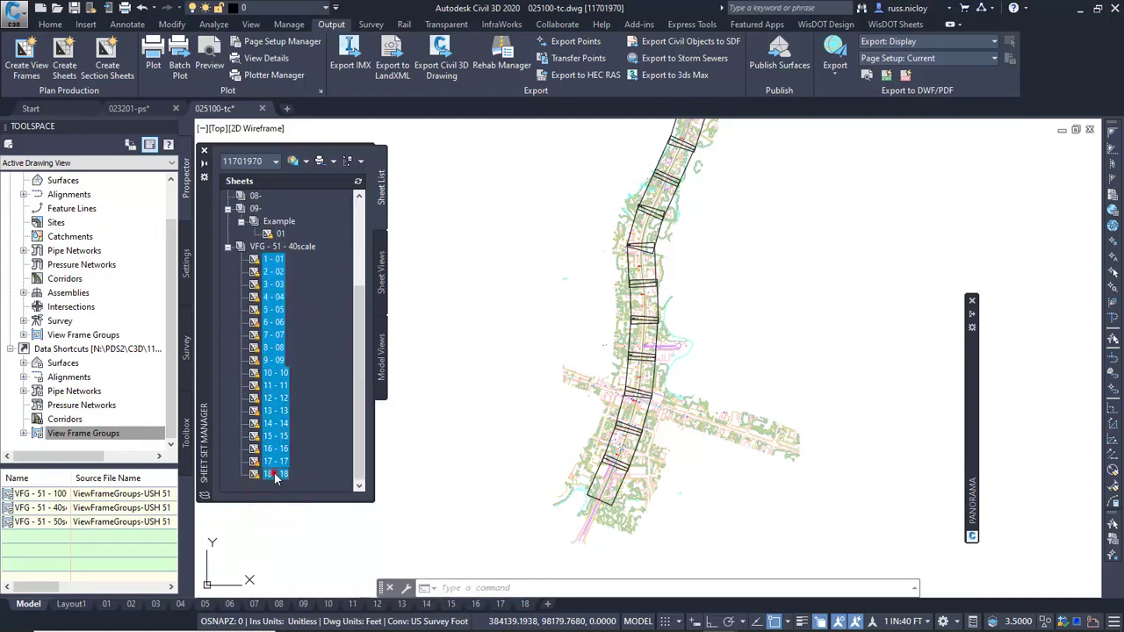
scroll(297, 446, up, 4)
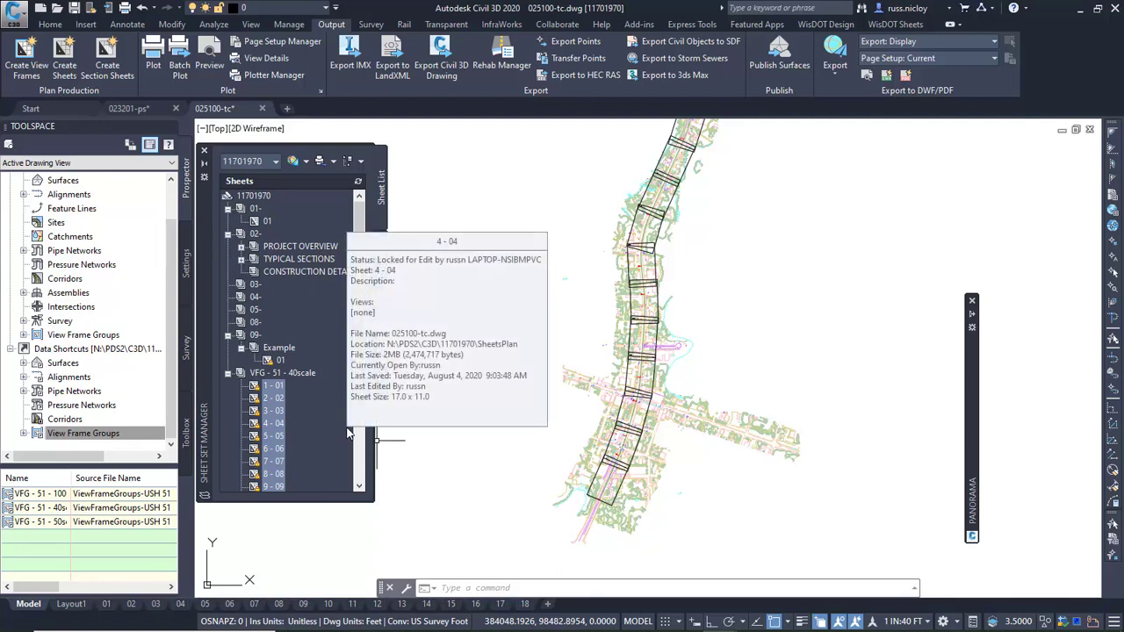
Create a new subset named Perm Signing under the 02- subset.
right_click(260, 232)
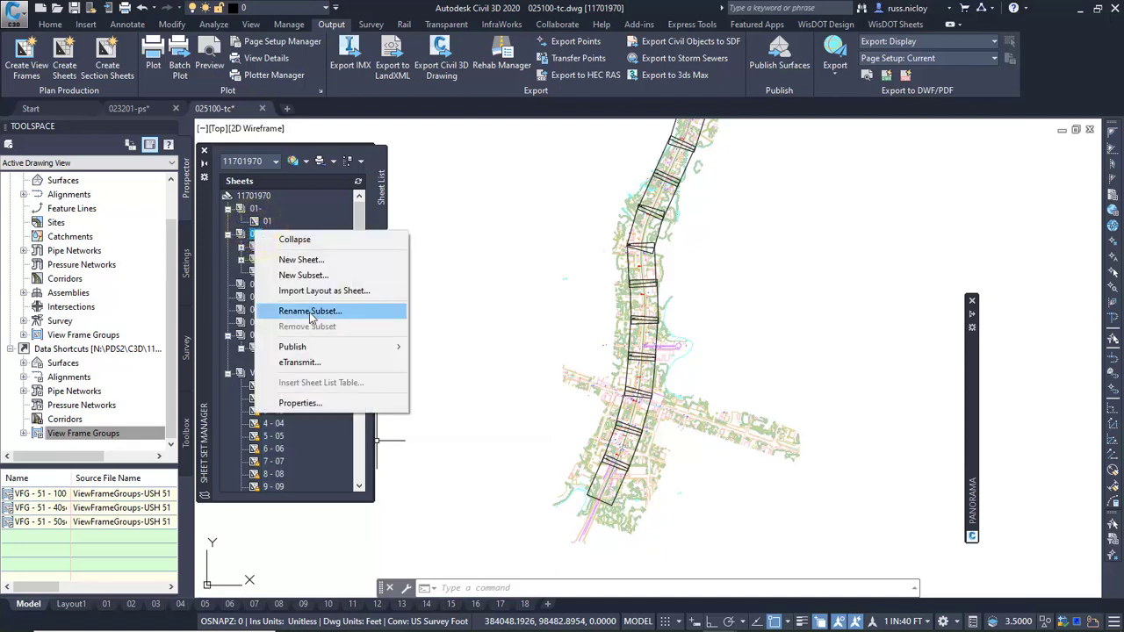
click(303, 275)
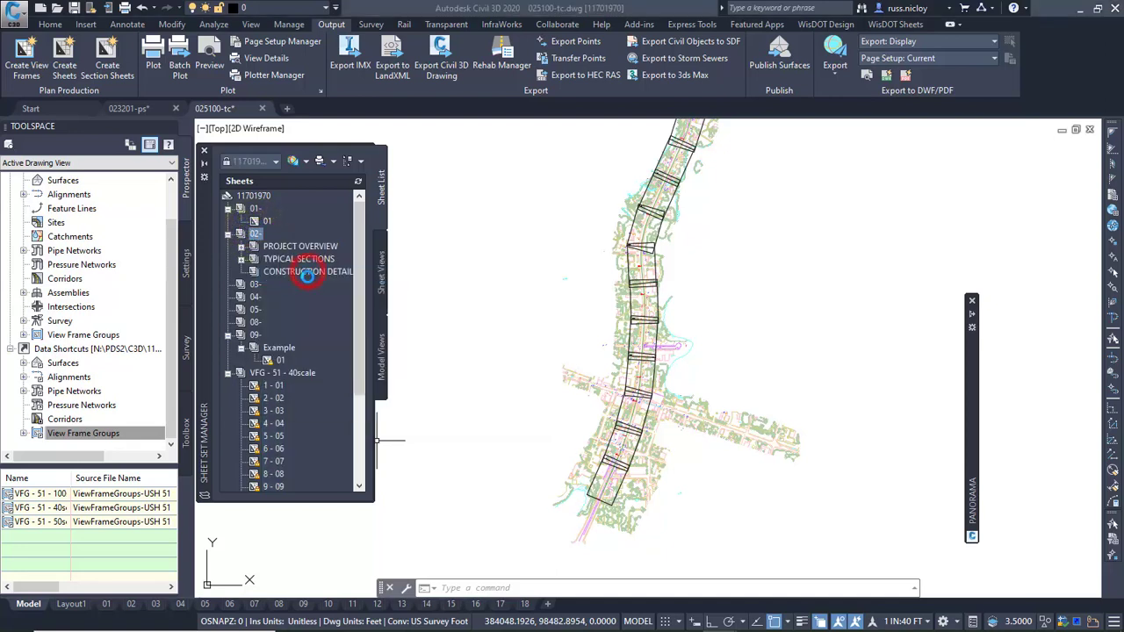
click(620, 195)
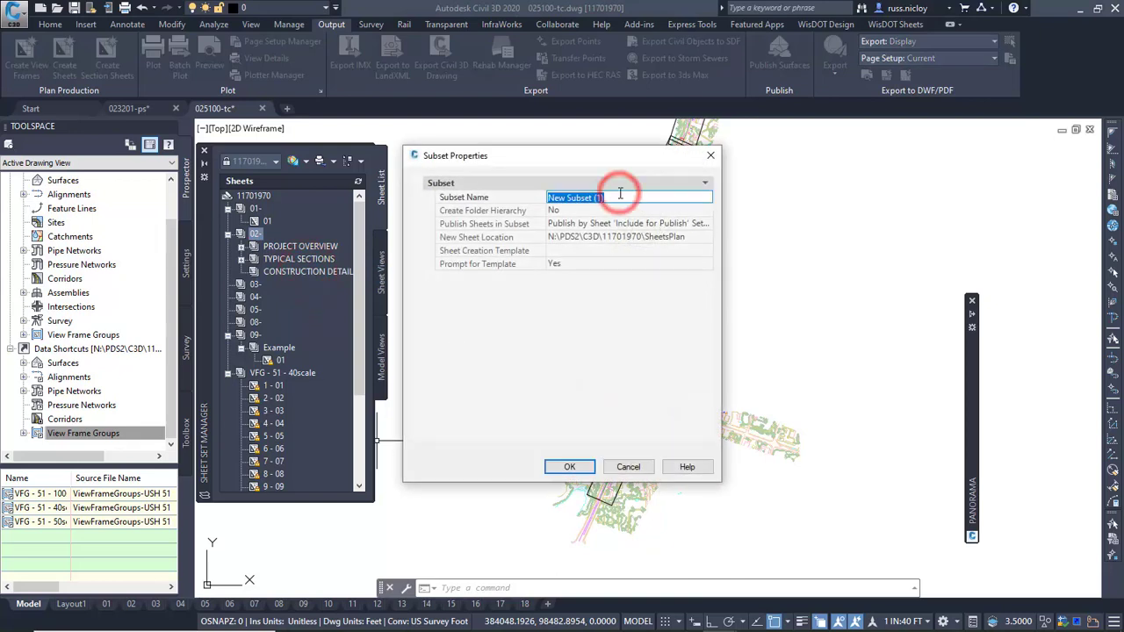
text(Perm Signing)
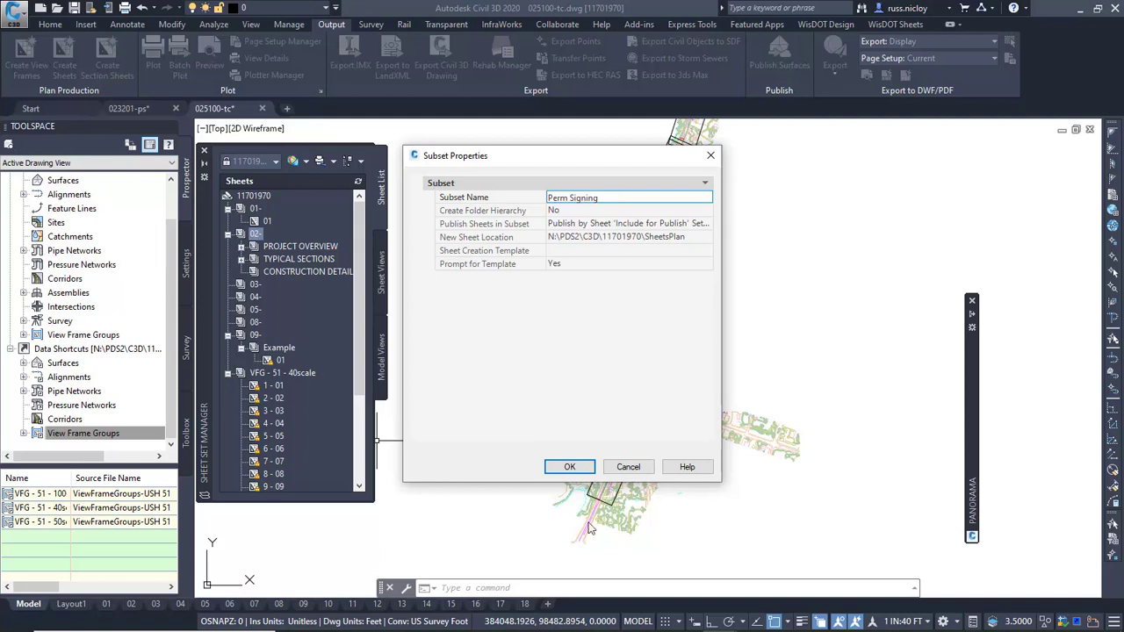
click(575, 467)
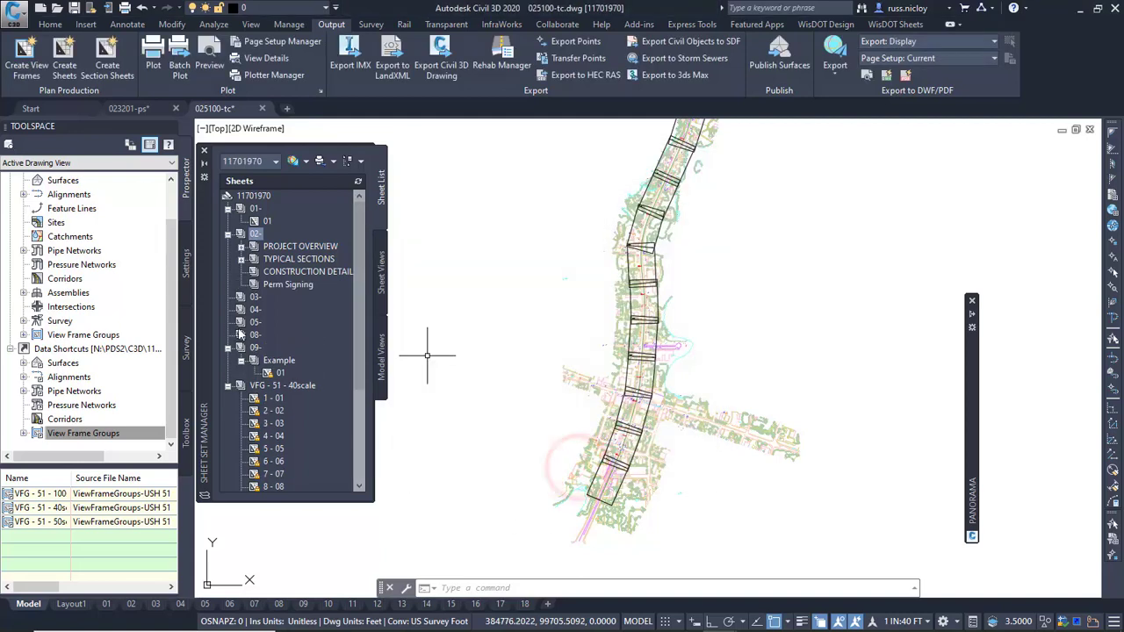
Move all sheets from 1 - 01 through 18 - 18 out of VFG - 51 - 40scale into the Perm Signing subset.
click(272, 396)
scroll(276, 400, down, 4)
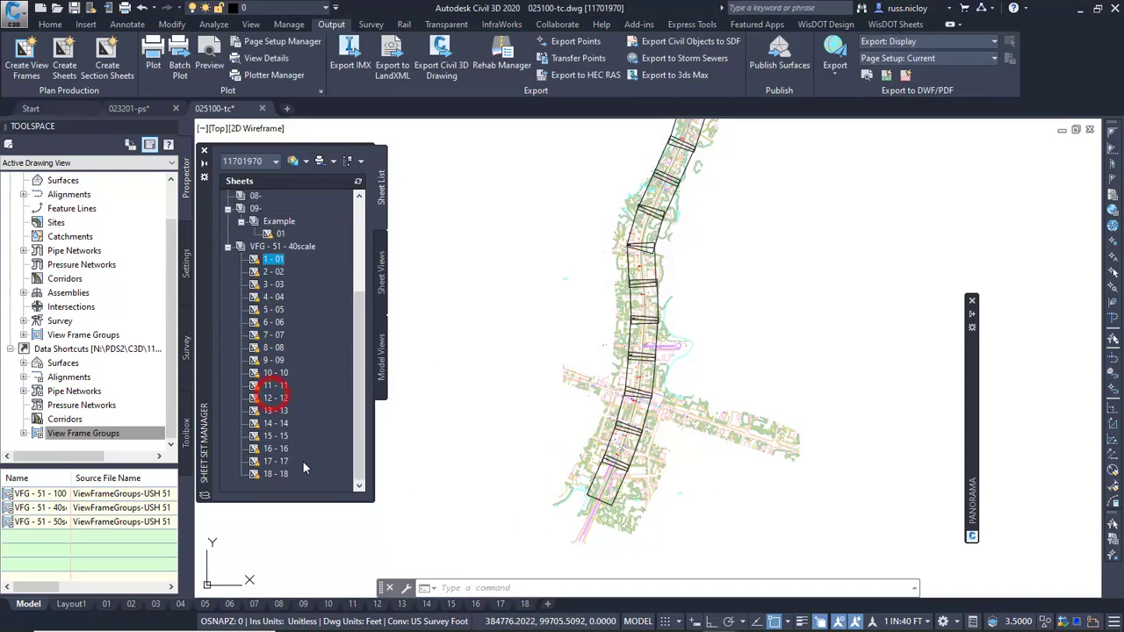
shift+click(285, 470)
scroll(281, 388, up, 2)
scroll(281, 386, up, 1)
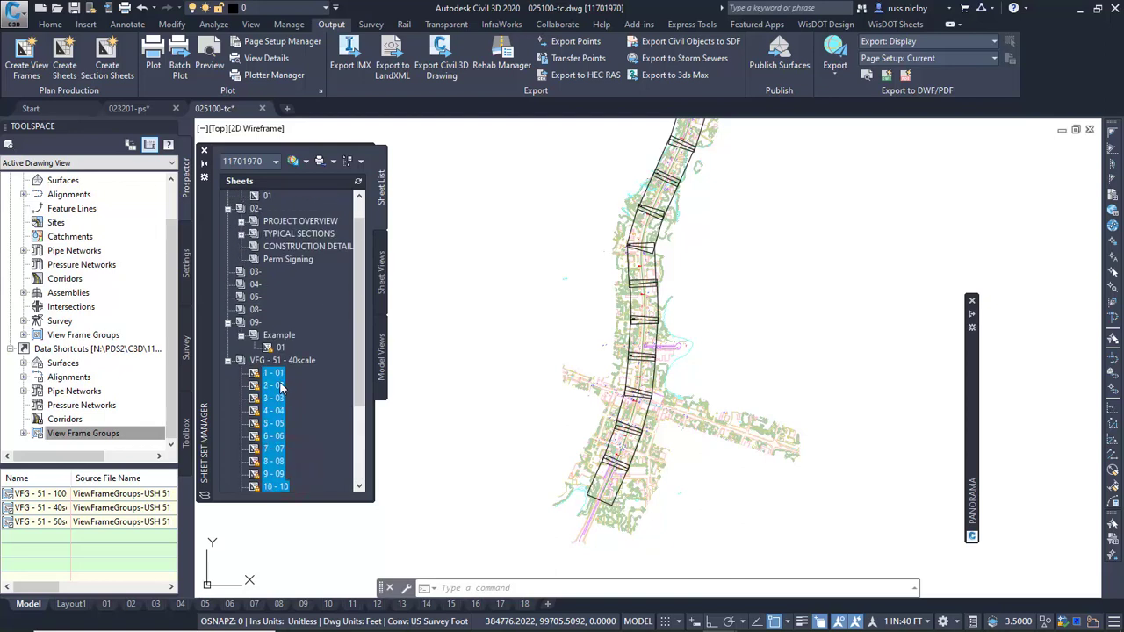
drag(273, 372, 279, 261)
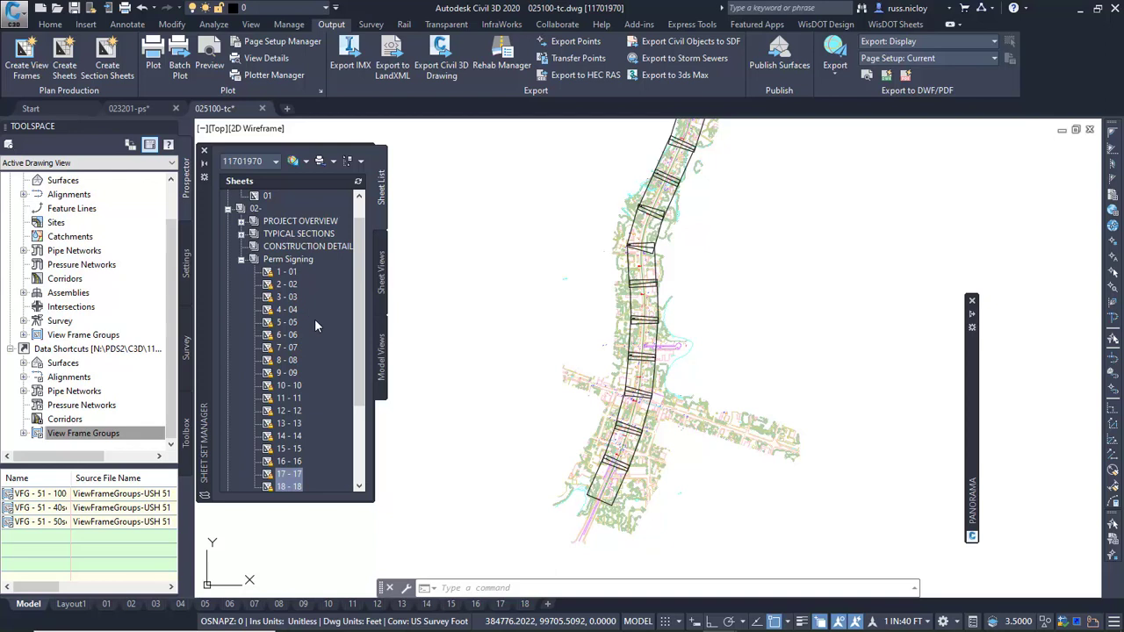
Clear the sheet numbers of the first three Perm Signing sheets, leaving only the titles 01, 02 and 03.
right_click(292, 273)
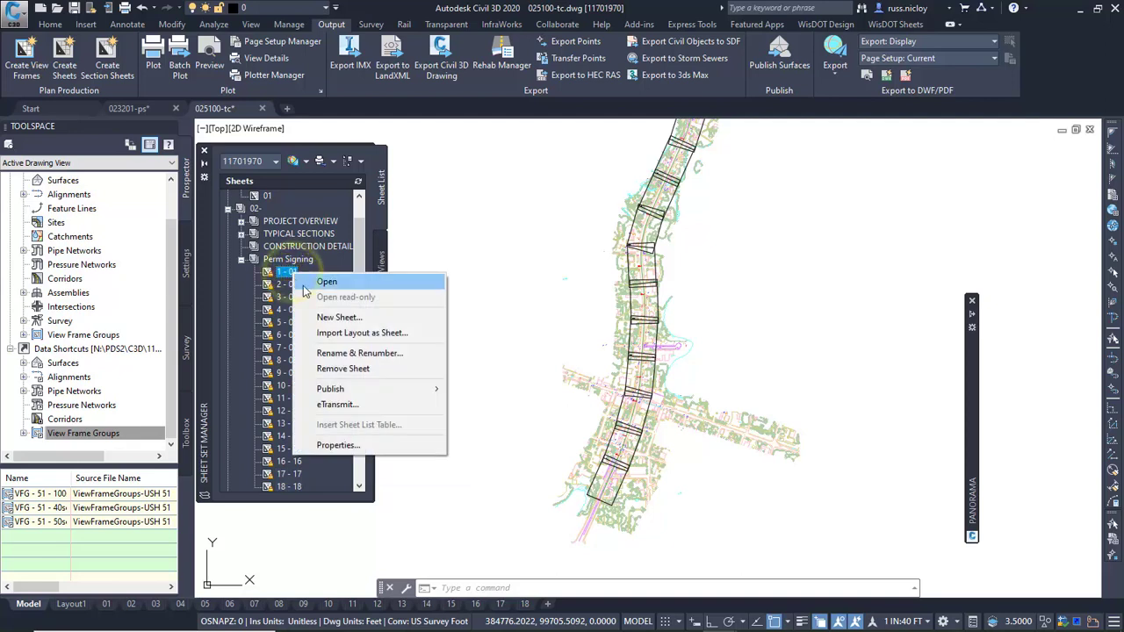
click(330, 353)
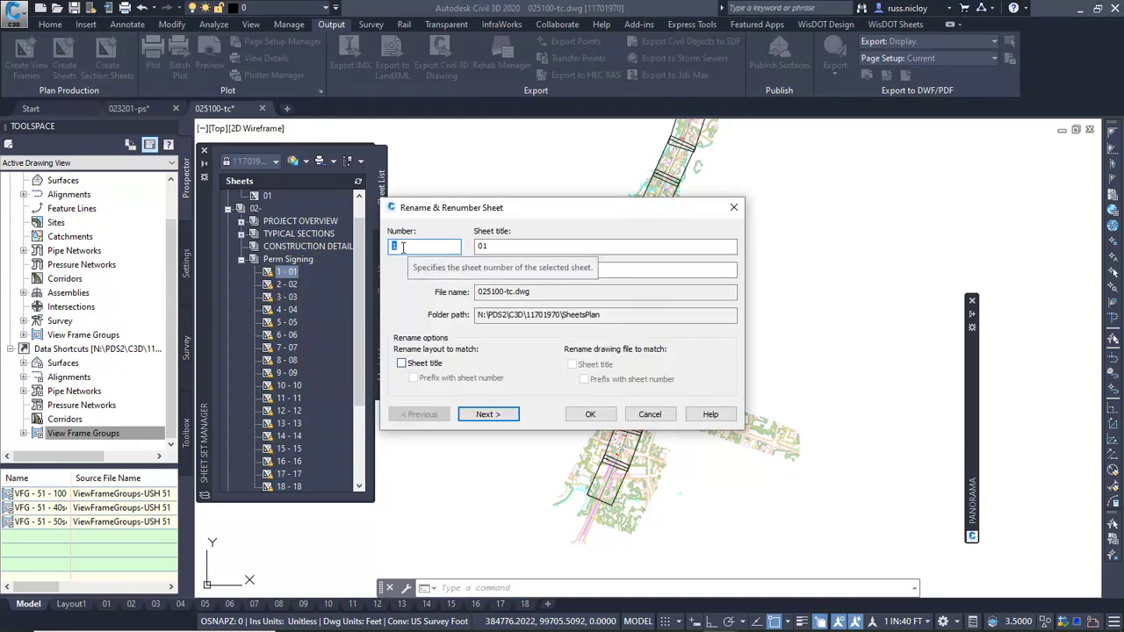
key(BackSpace)
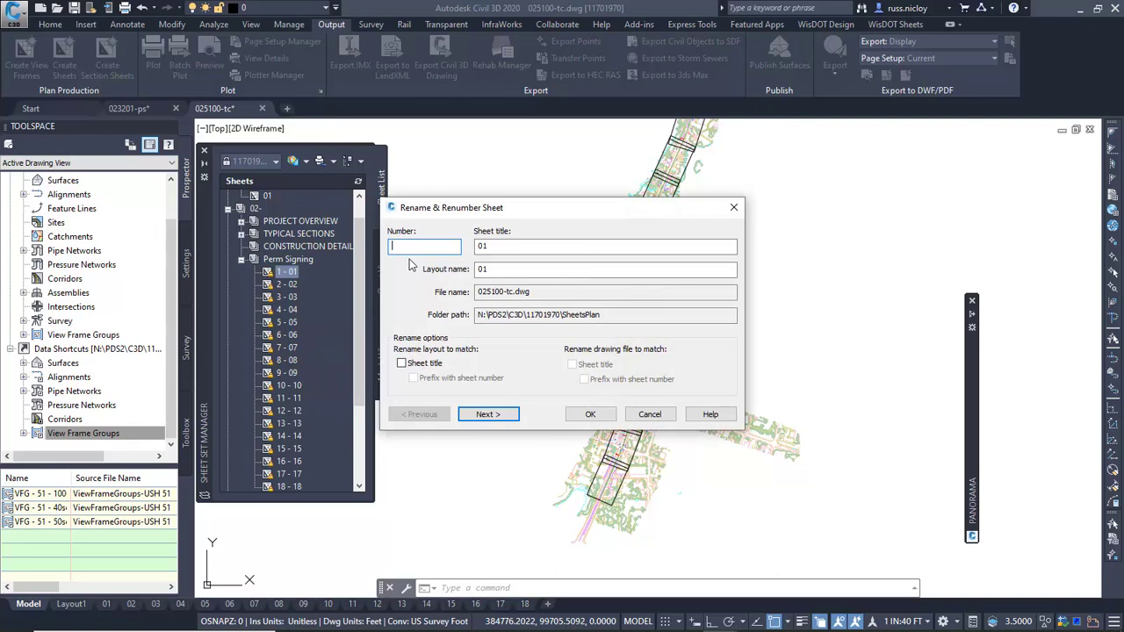
click(483, 416)
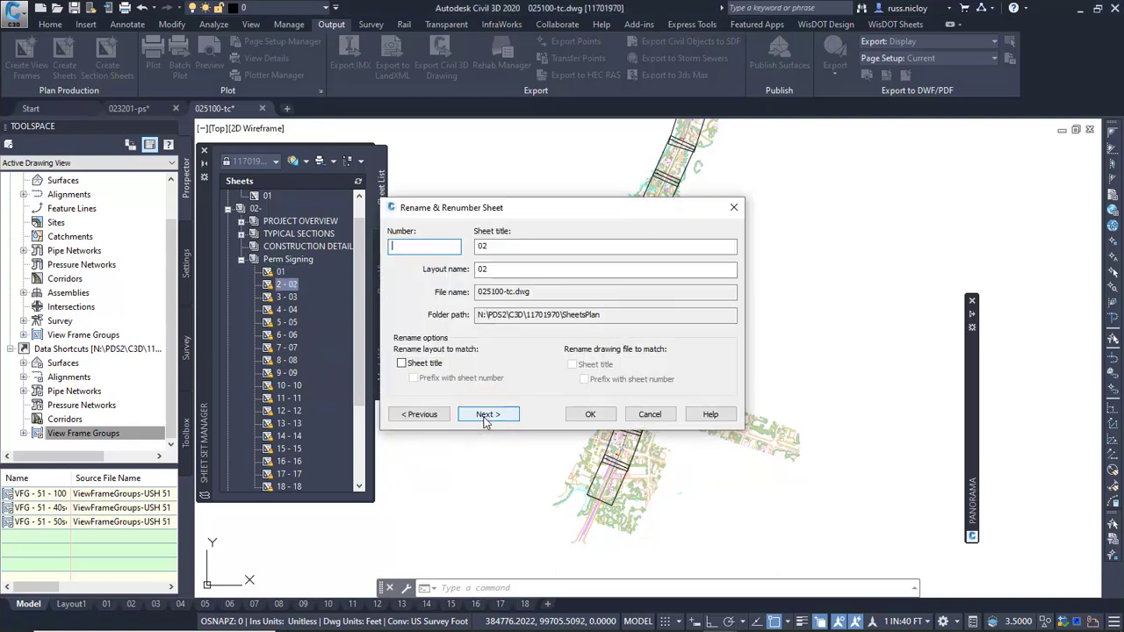
click(484, 415)
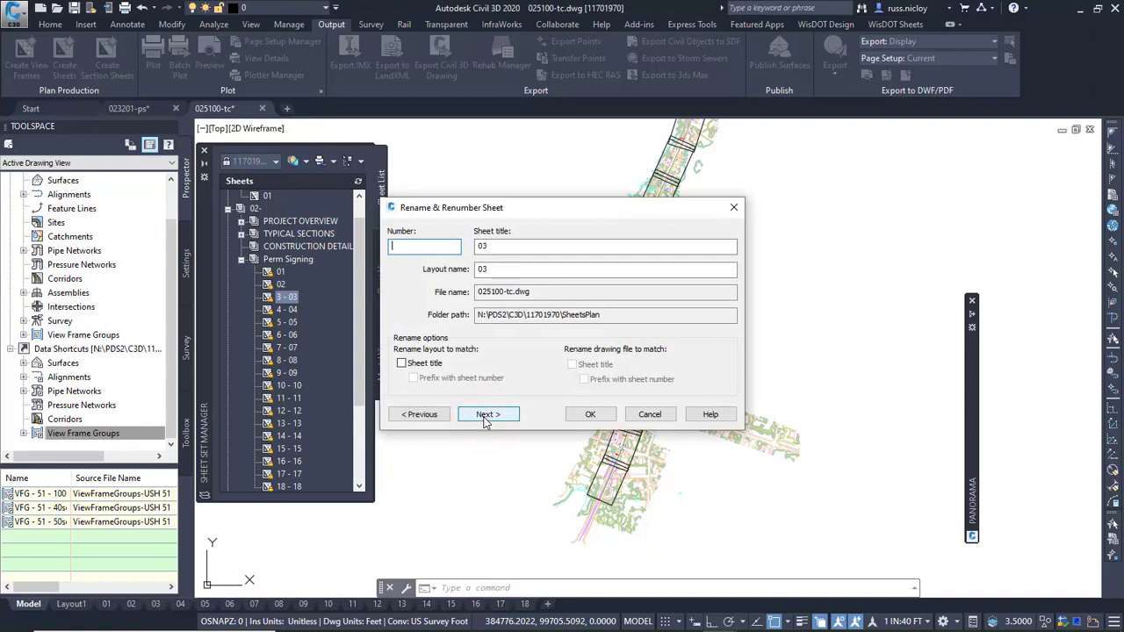
click(485, 417)
click(602, 416)
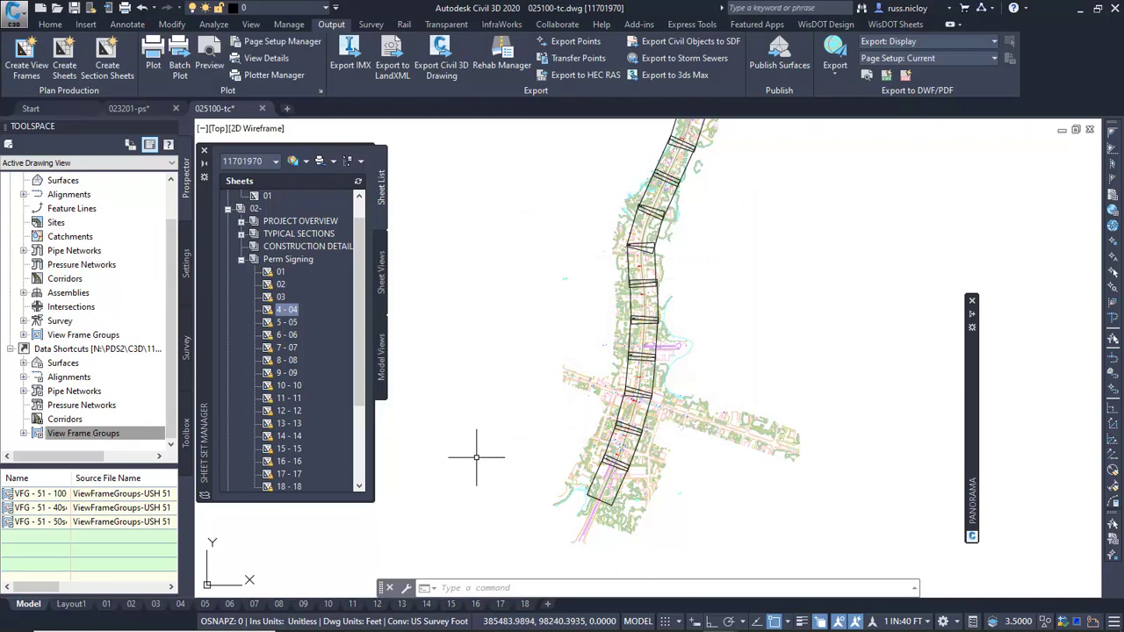
Open layout 01, examine the subset name, county, highway and project number in its title block, and collapse the Perm Signing subset.
click(106, 603)
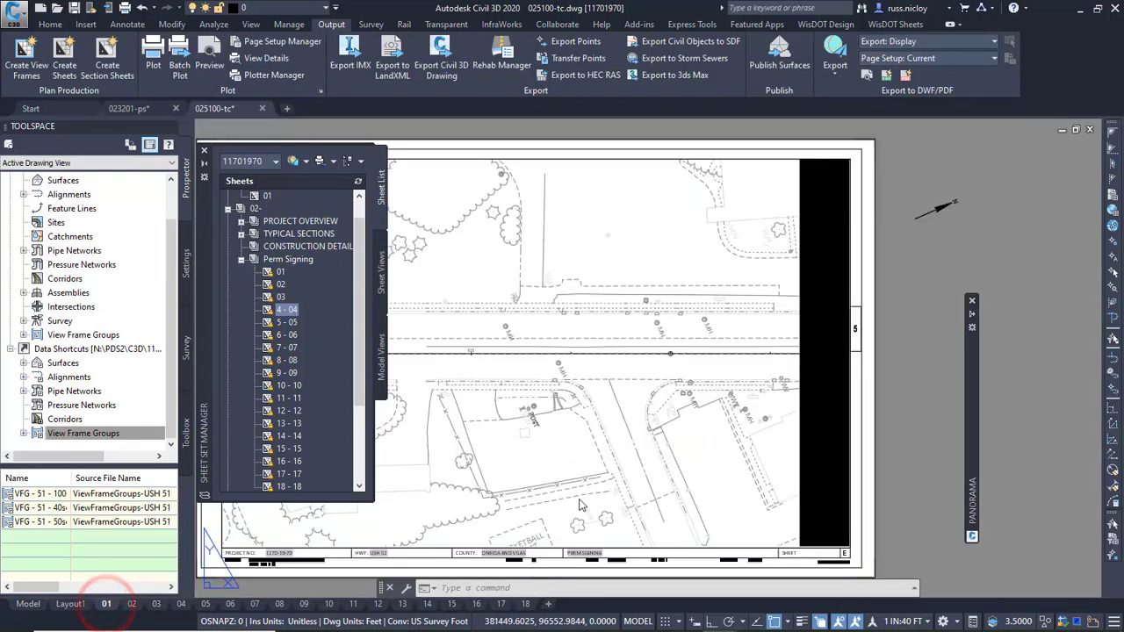
scroll(702, 479, up, 8)
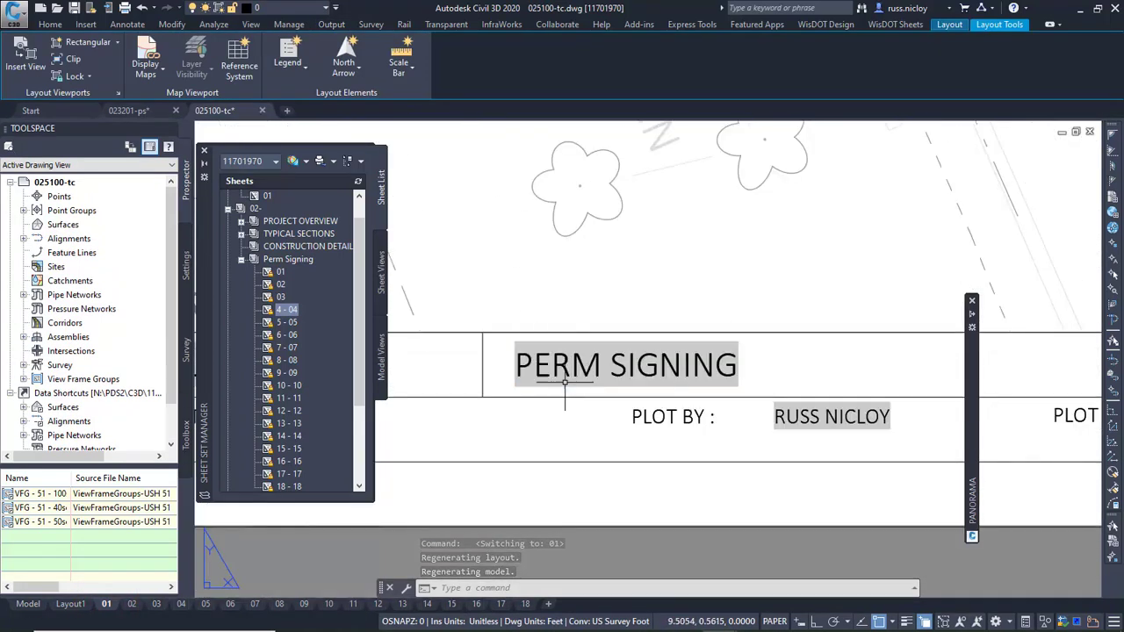
scroll(588, 383, down, 2)
scroll(588, 383, down, 2)
middle_drag(525, 388, 847, 407)
middle_drag(617, 406, 966, 417)
mouse_move(651, 425)
middle_down()
mouse_move(770, 429)
mouse_move(756, 440)
mouse_move(579, 447)
middle_up()
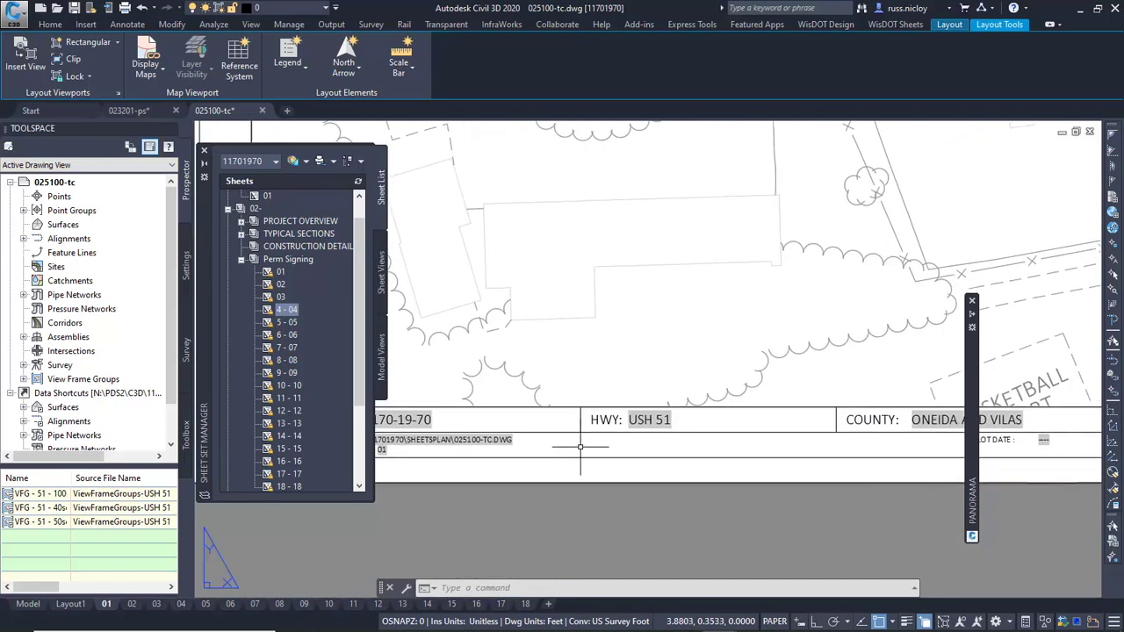
scroll(579, 446, down, 2)
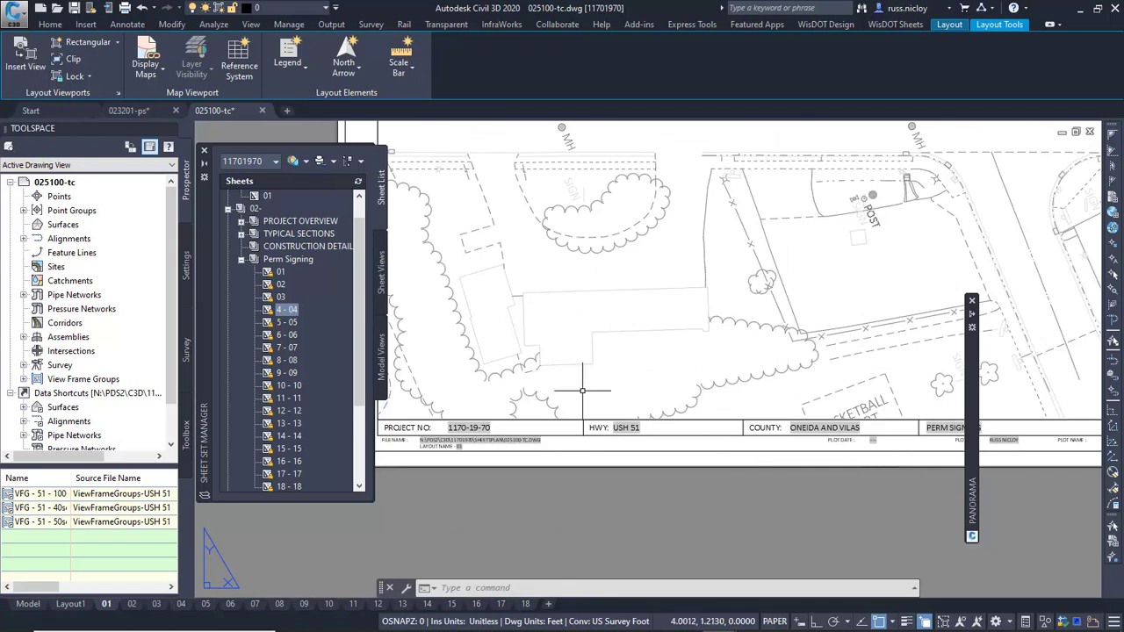
scroll(535, 430, down, 2)
scroll(797, 378, down, 2)
middle_drag(651, 450, 706, 478)
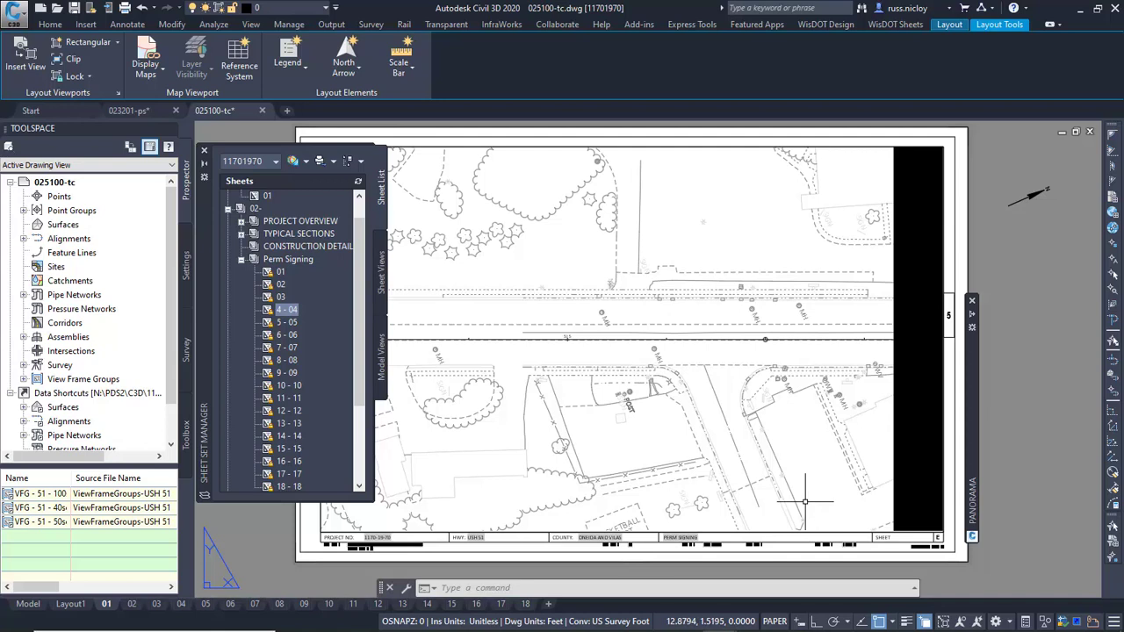
click(242, 260)
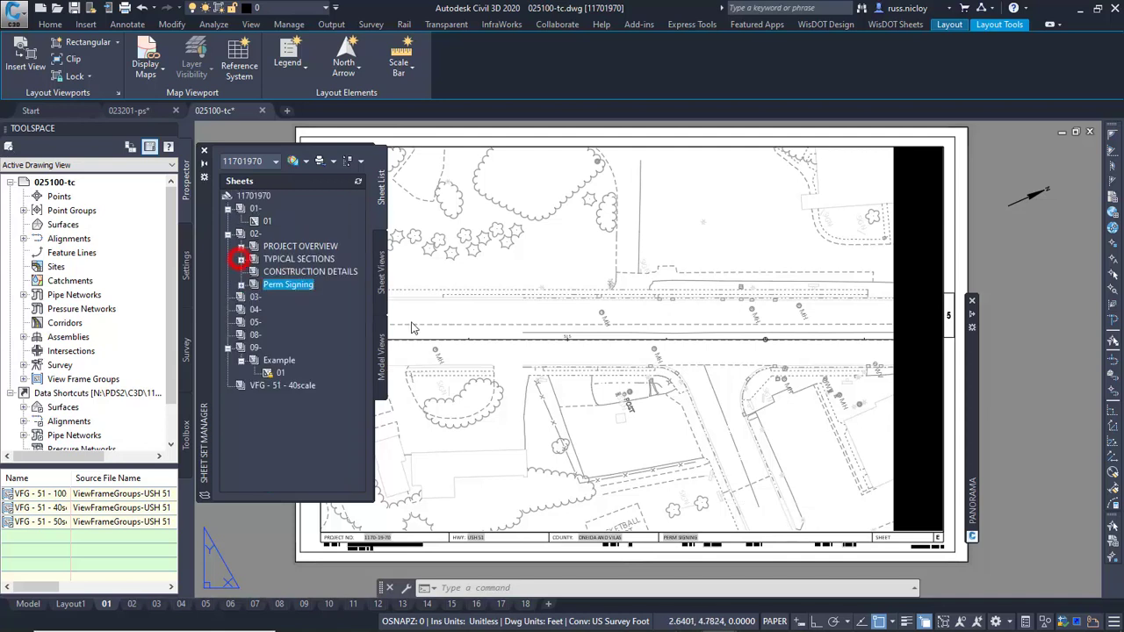